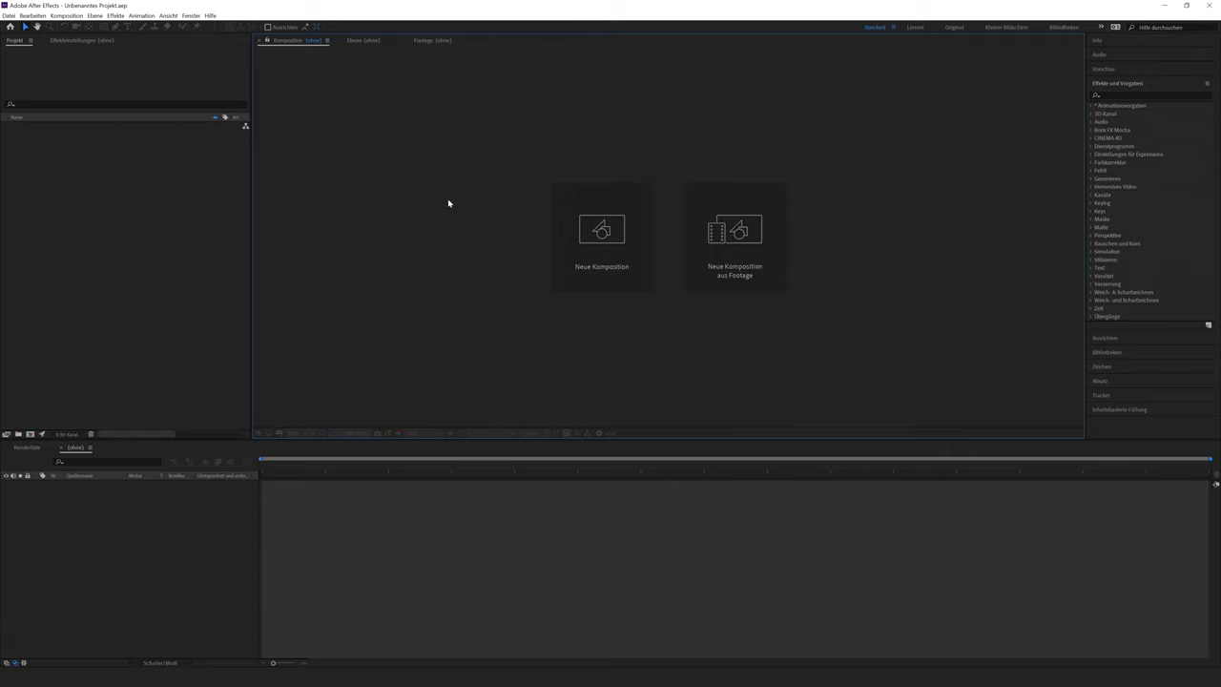
Step: Start a new empty project from the Datei > Neu menu
click(7, 15)
mouse_move(38, 29)
click(238, 27)
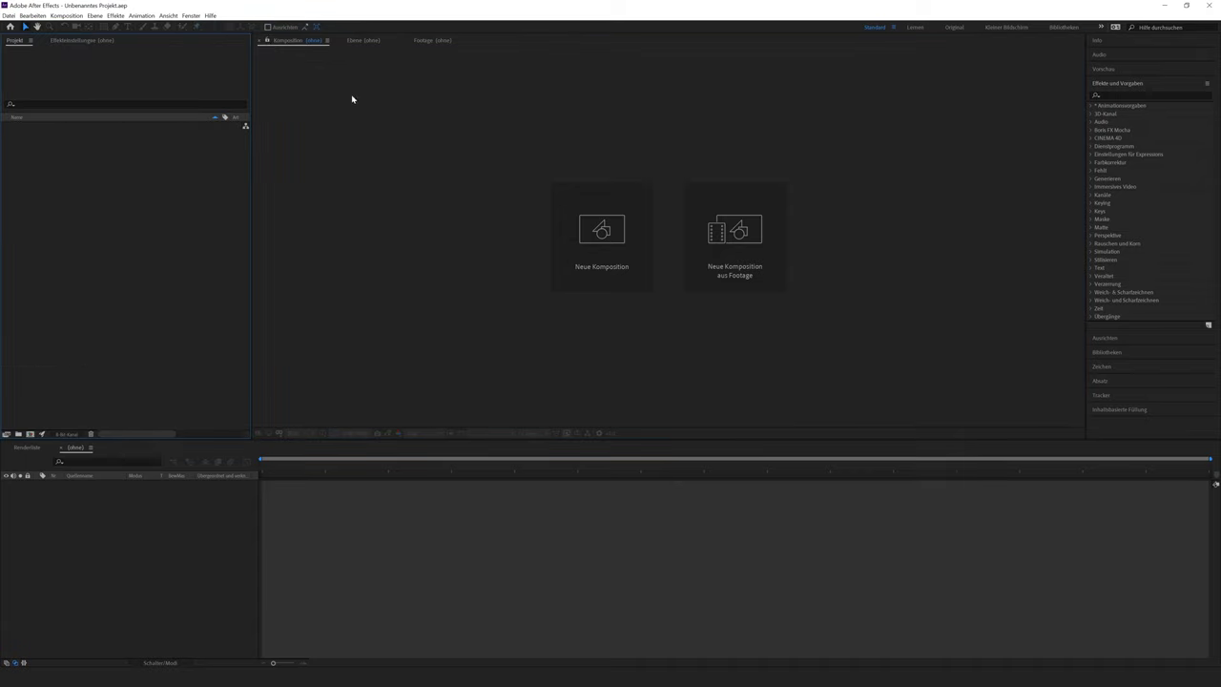
Step: Float the Projekt panel and the composition viewer, then dock them back into the workspace
click(522, 145)
drag(66, 196, 521, 144)
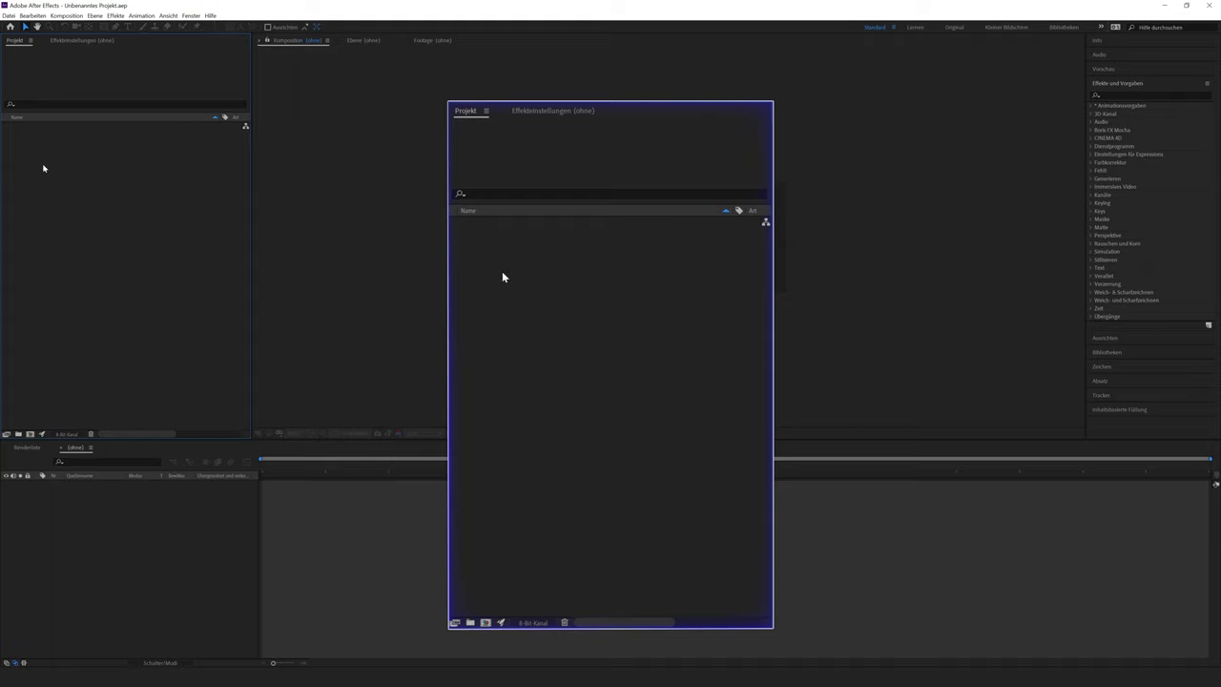
drag(531, 316, 242, 128)
drag(439, 163, 332, 389)
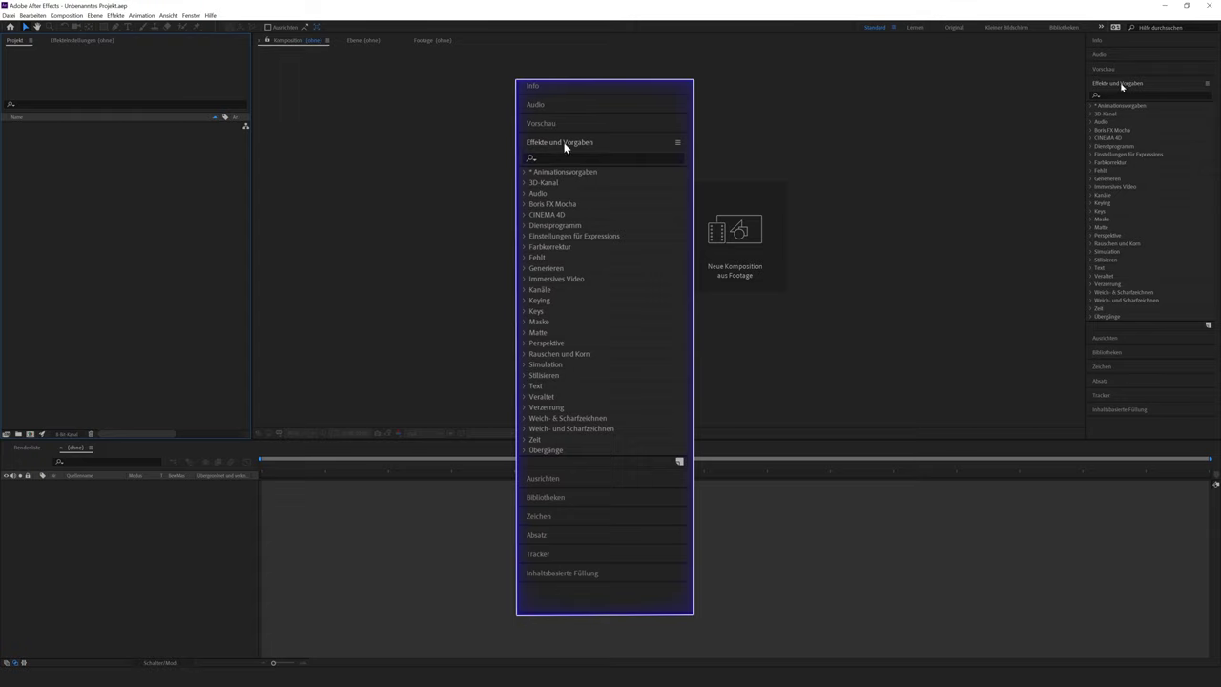
Step: Expand the Audio, Ausrichten and Zeichen panels, then return to the selection tool
click(1105, 54)
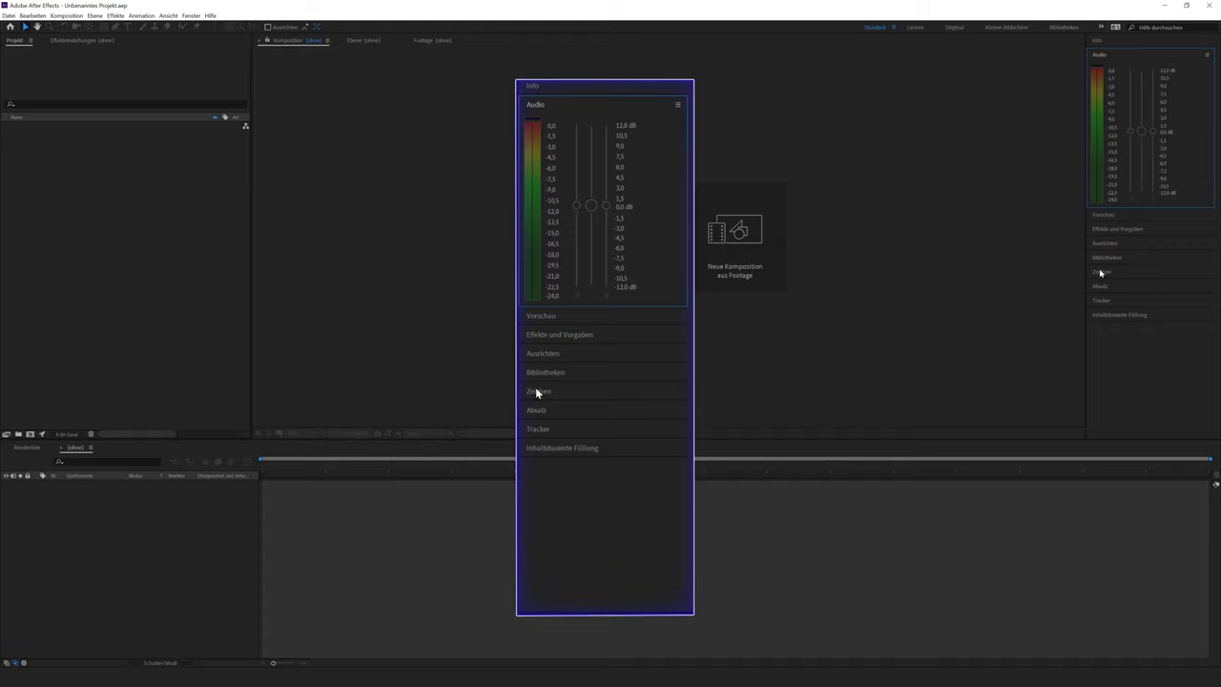
click(1120, 247)
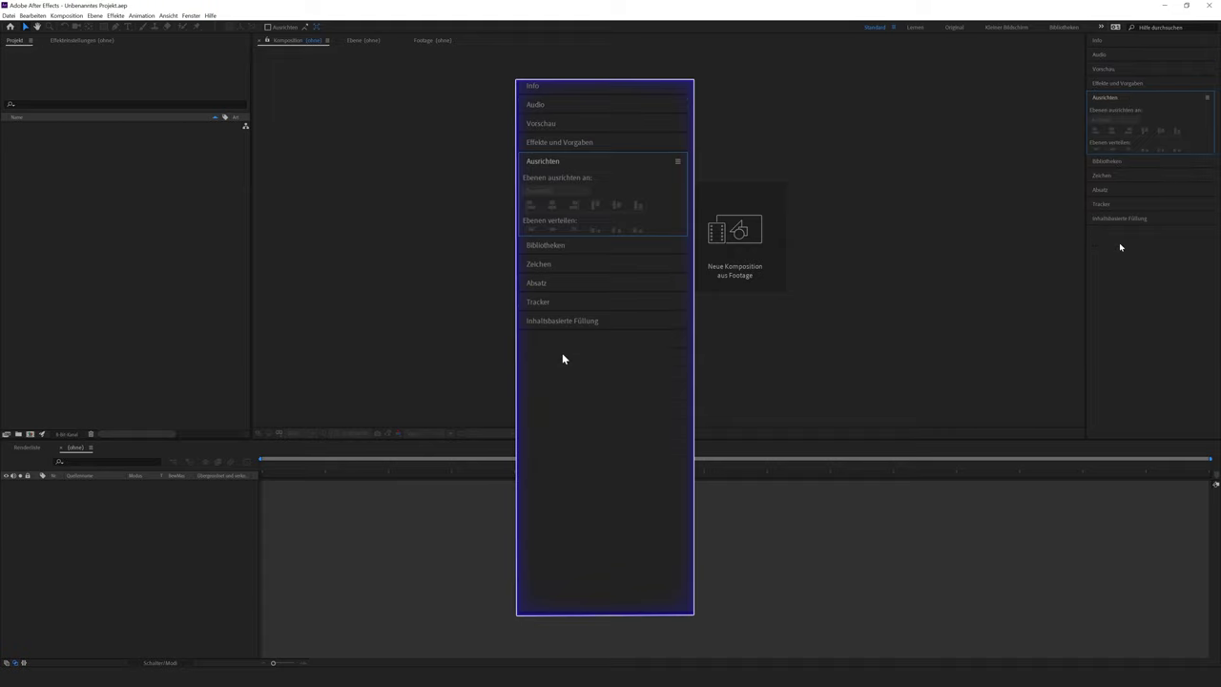
click(1107, 177)
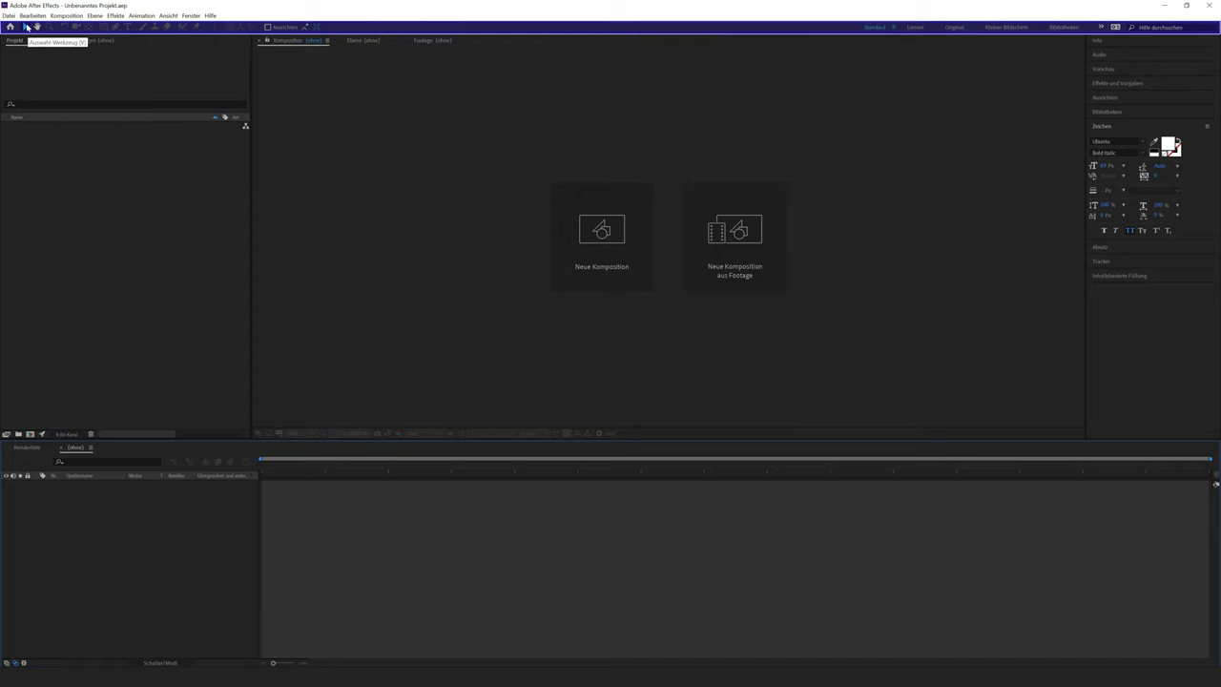
click(26, 27)
click(142, 195)
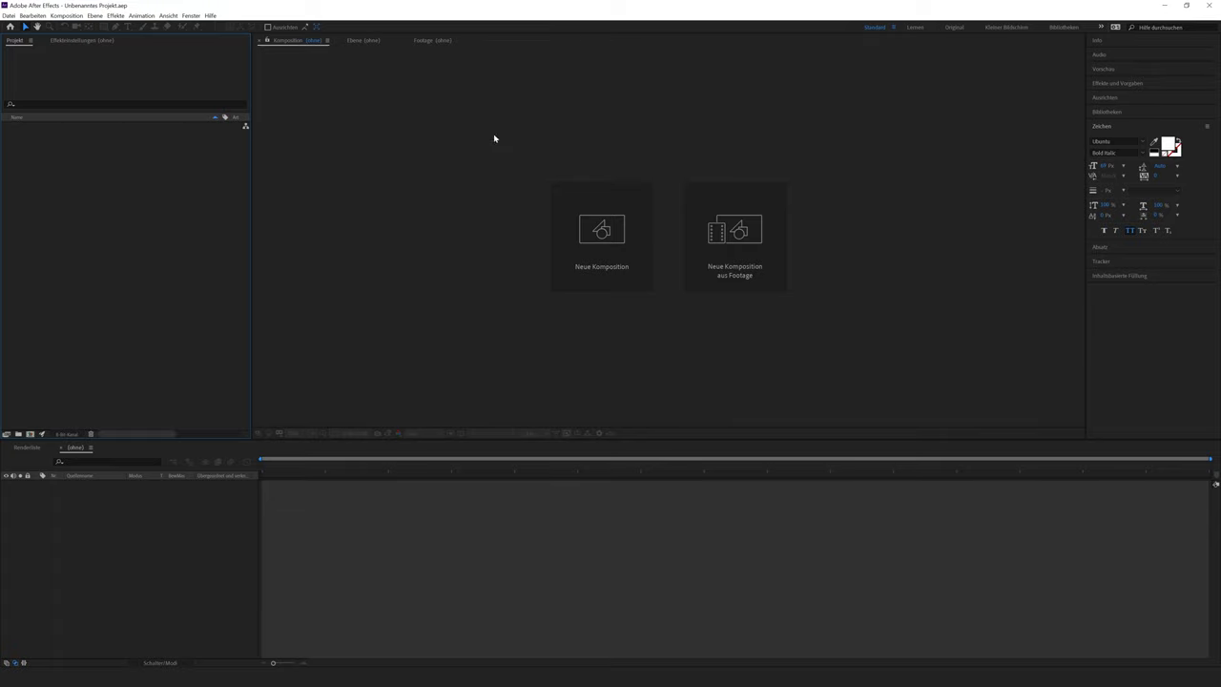
Step: Create composition 'Text' from HDTV 1080 25, widened to 3840 for UHD 4K, 0:00:30:00 long
click(622, 243)
text(Text)
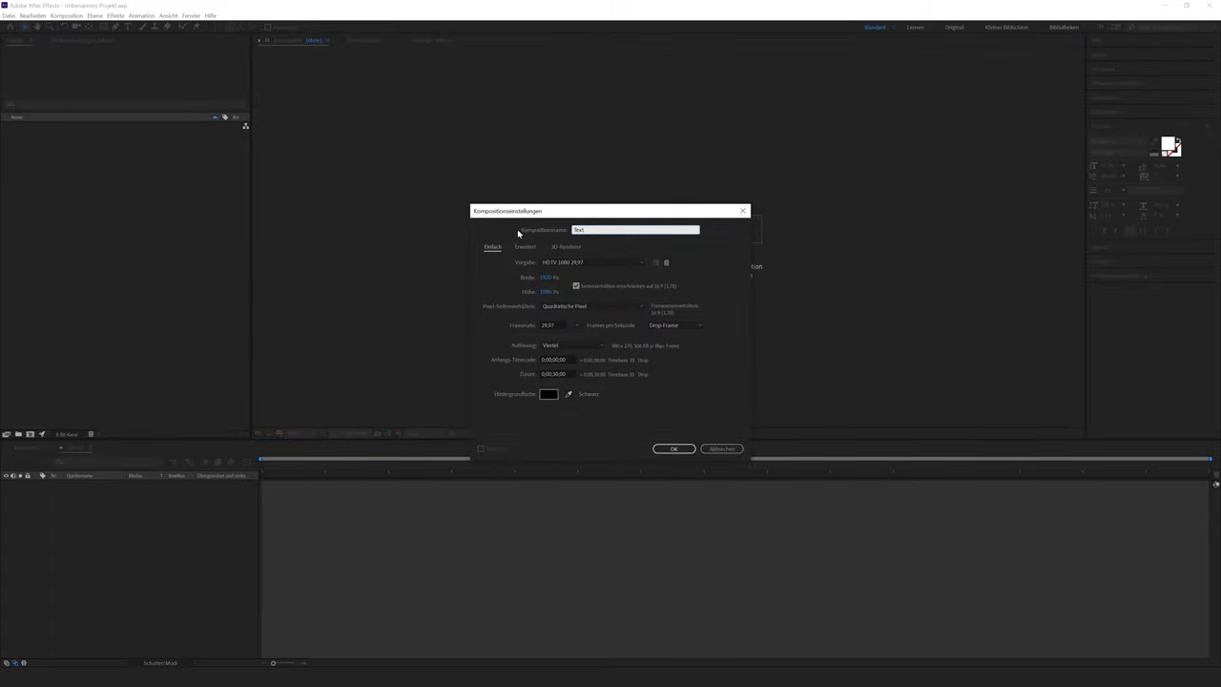
click(557, 236)
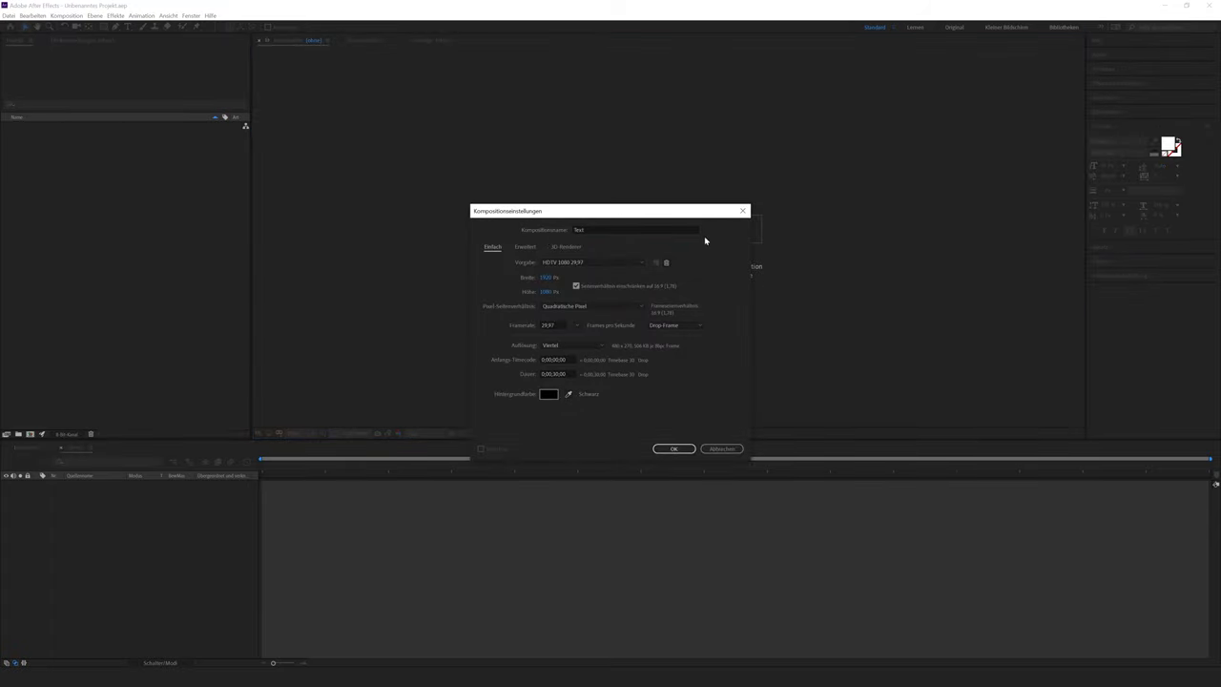
click(556, 262)
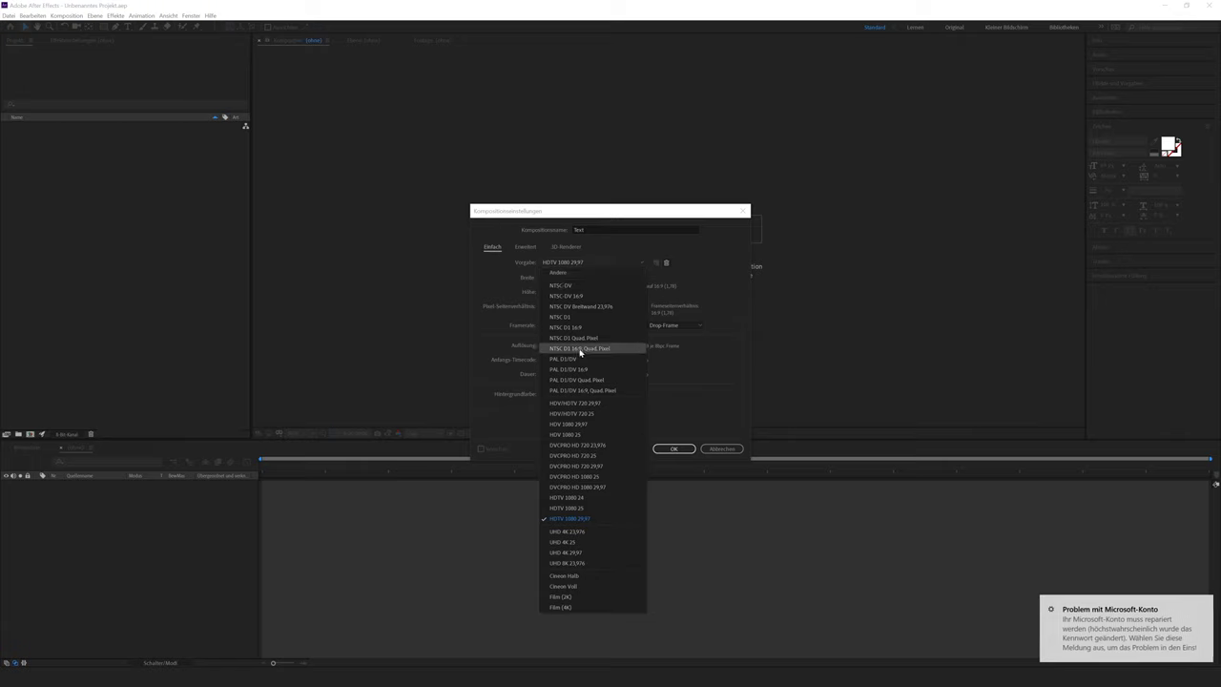
click(567, 507)
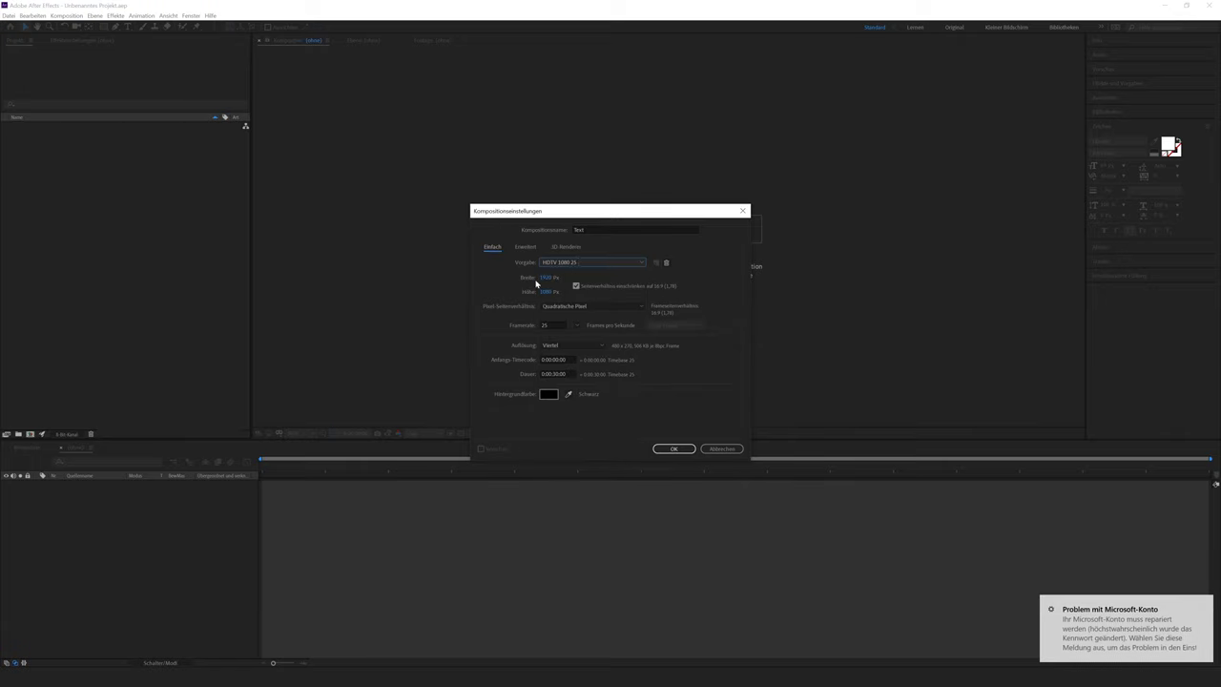
click(546, 277)
text(3840)
click(554, 373)
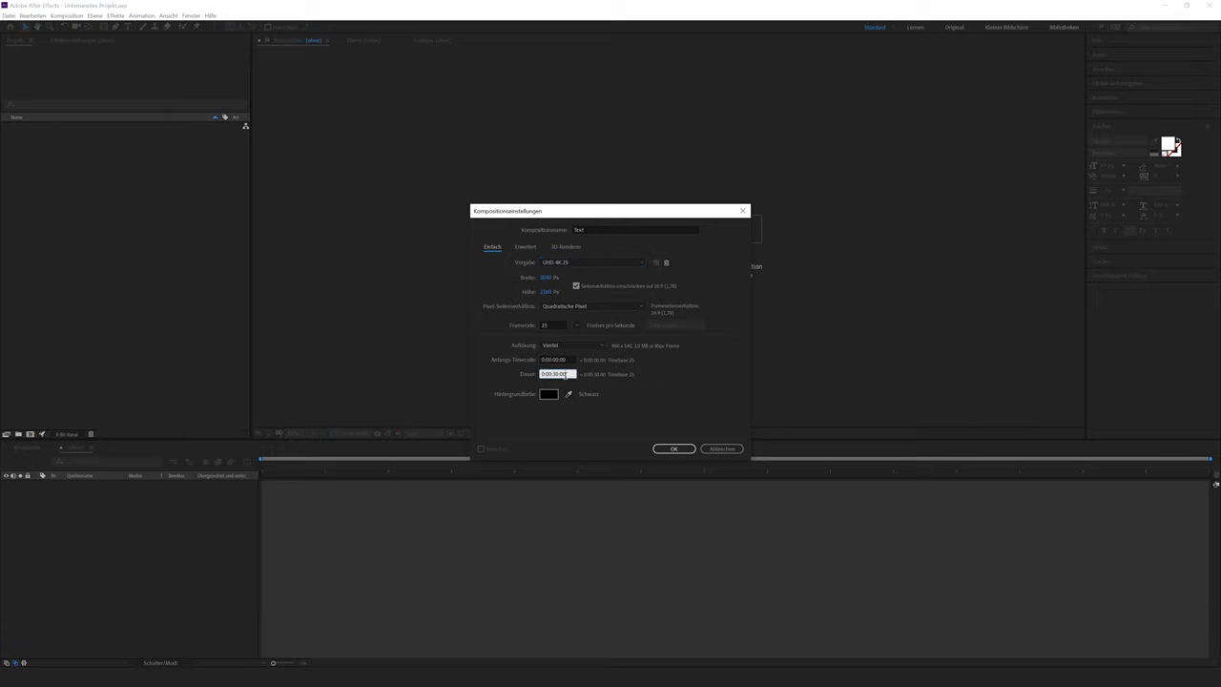
click(553, 373)
click(674, 449)
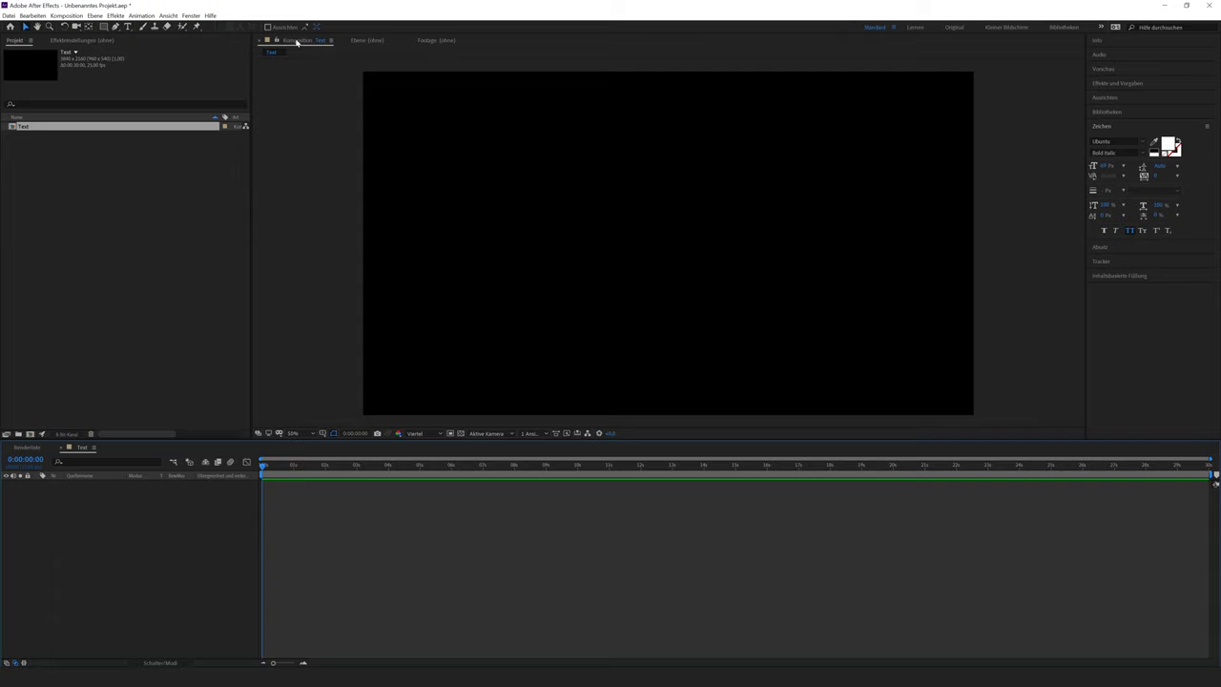
Step: Reopen the Text composition and type a new text layer reading 'AFTER EFFECTS'
click(267, 40)
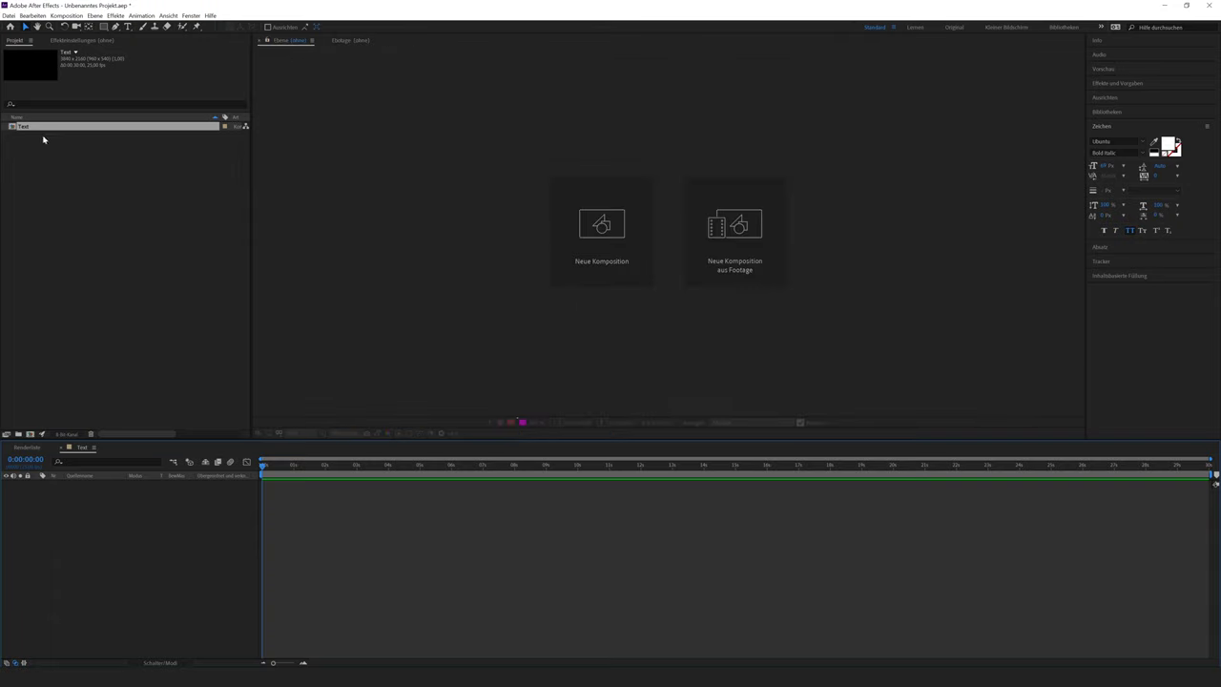
double_click(23, 127)
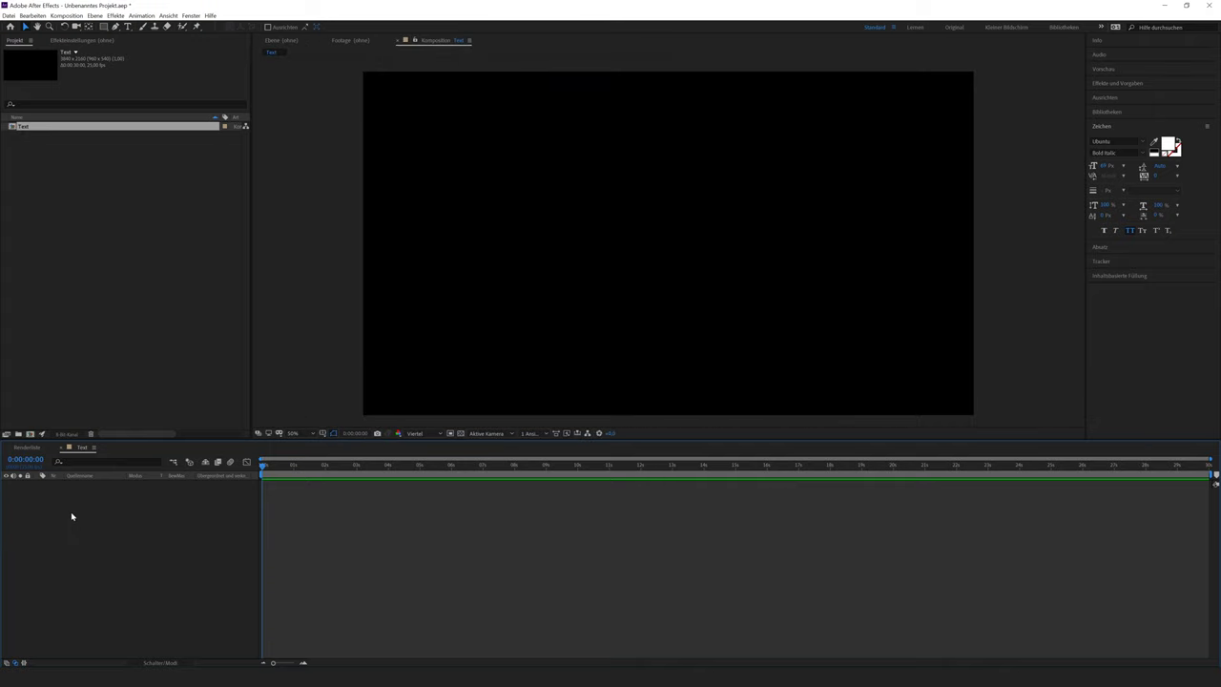
key(ctrl+t)
click(654, 246)
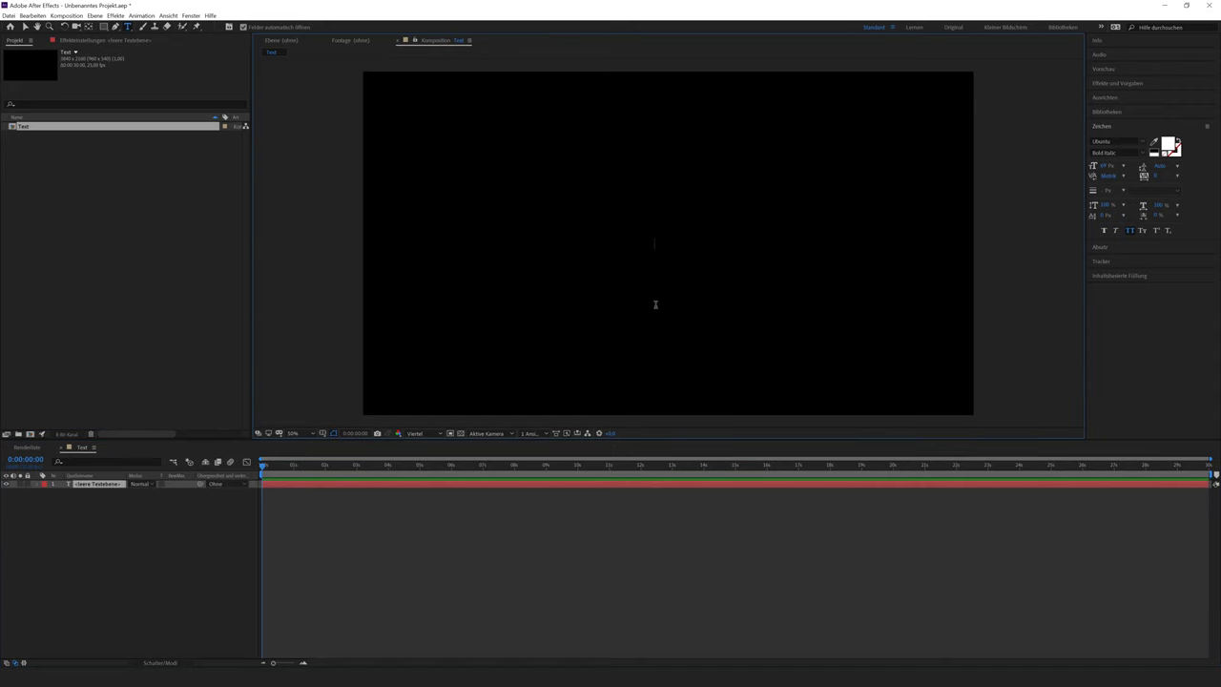
text(AFTER EFFECTS)
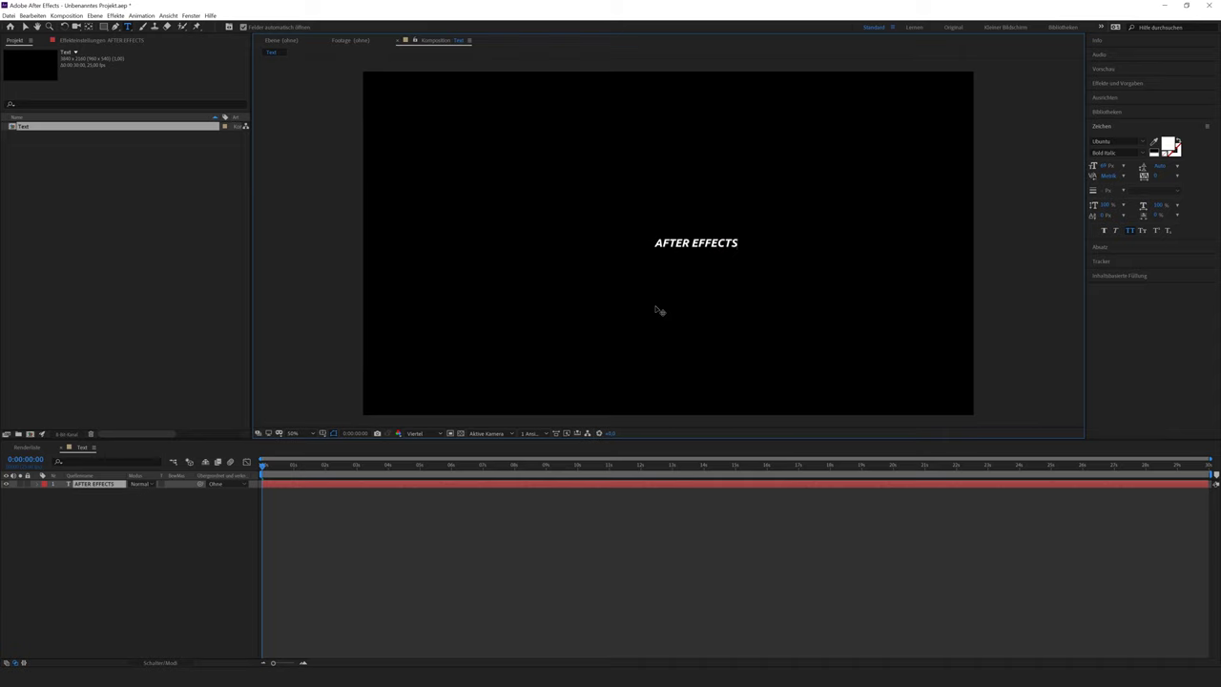
Step: Set the AFTER EFFECTS text to Regular style and centre it horizontally in the composition
key(ctrl+a)
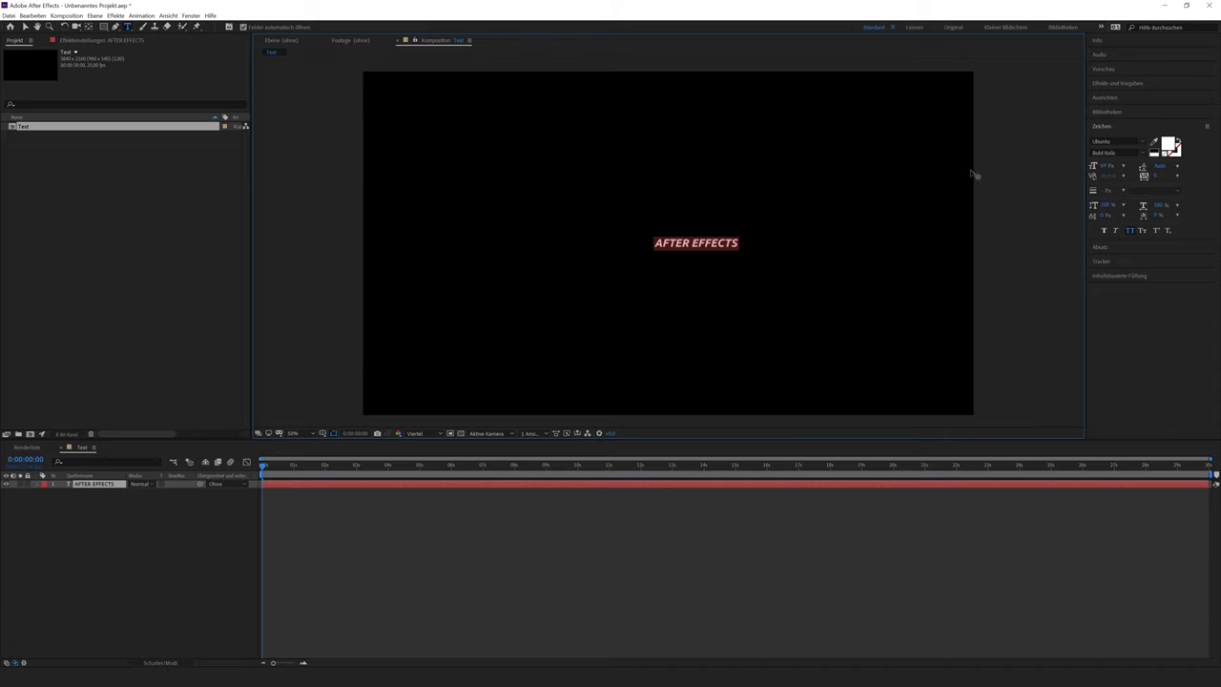
click(1114, 153)
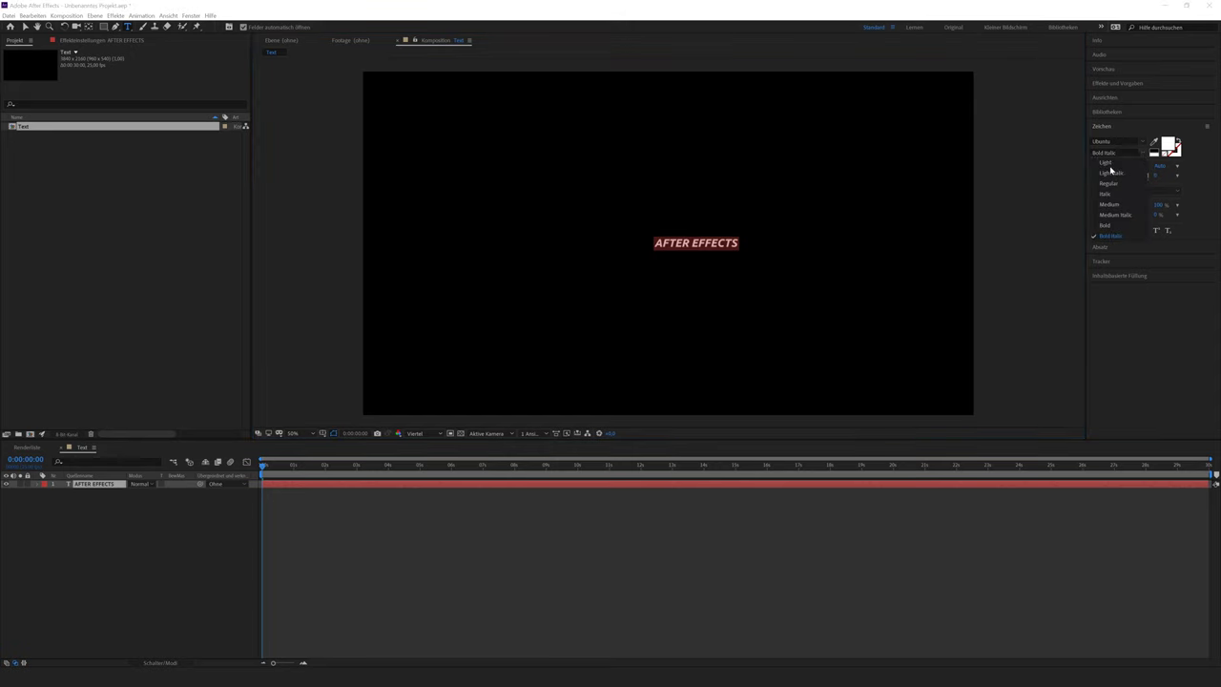
click(1106, 183)
click(1105, 98)
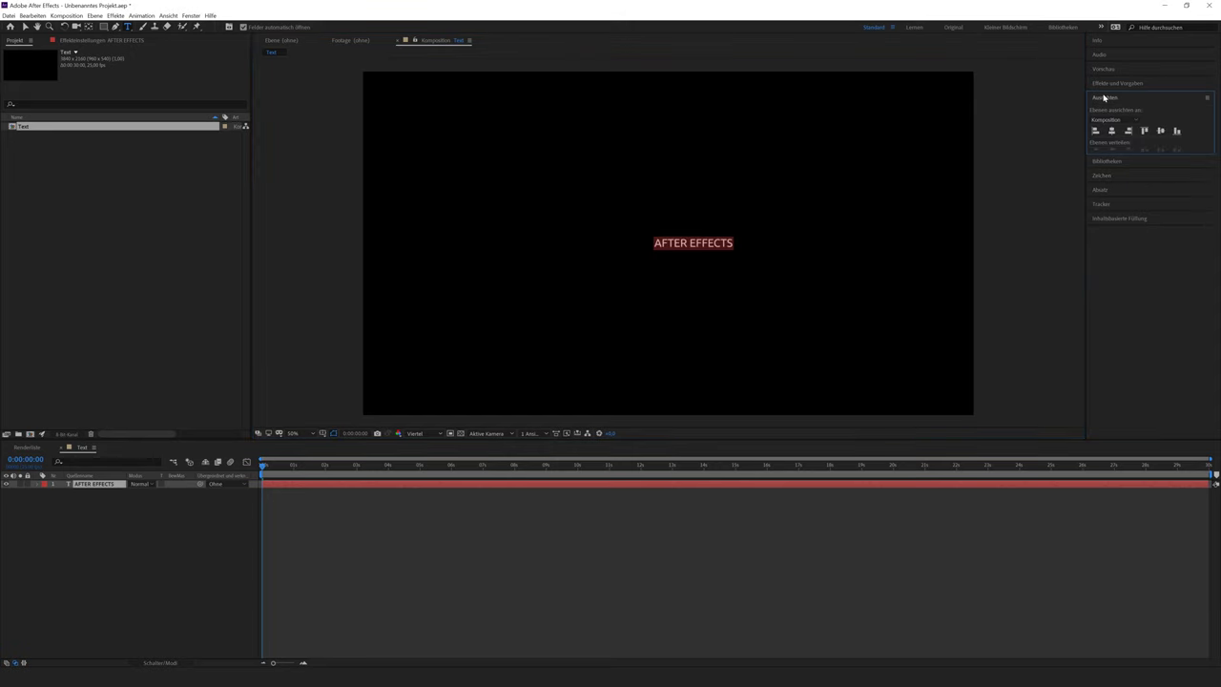
click(1111, 131)
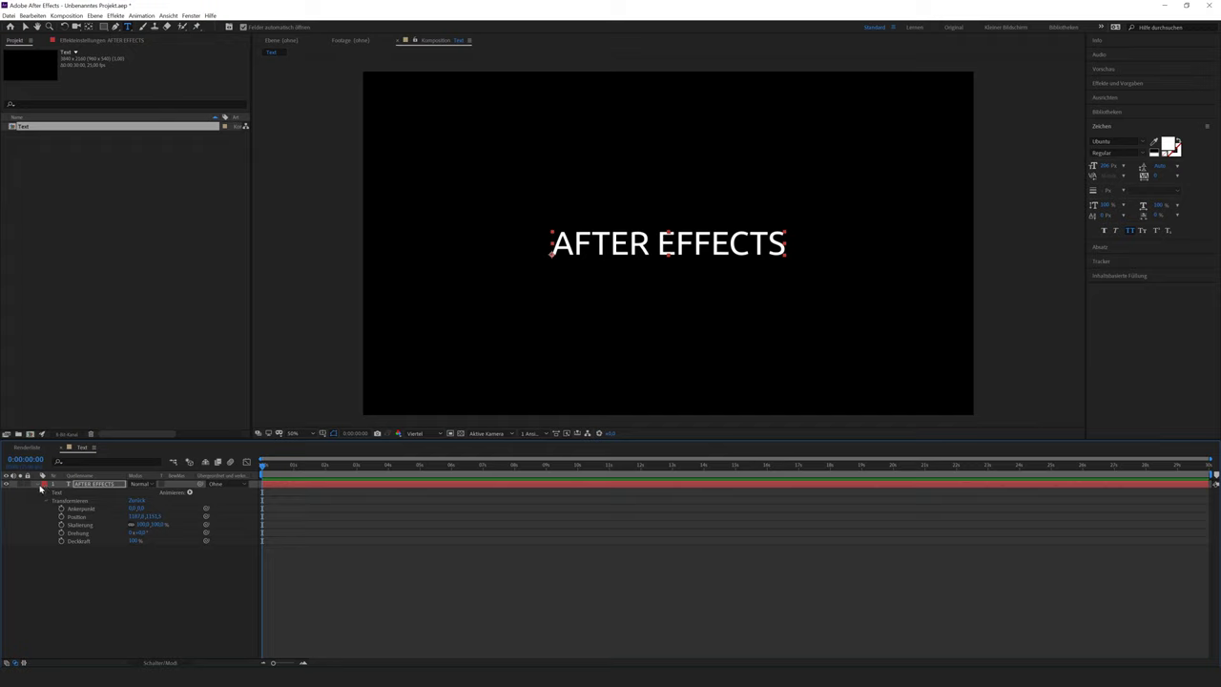
click(38, 485)
click(37, 486)
Step: Add a Zeichenersatz (character offset) animator to the text layer
click(78, 502)
key(ctrl+z)
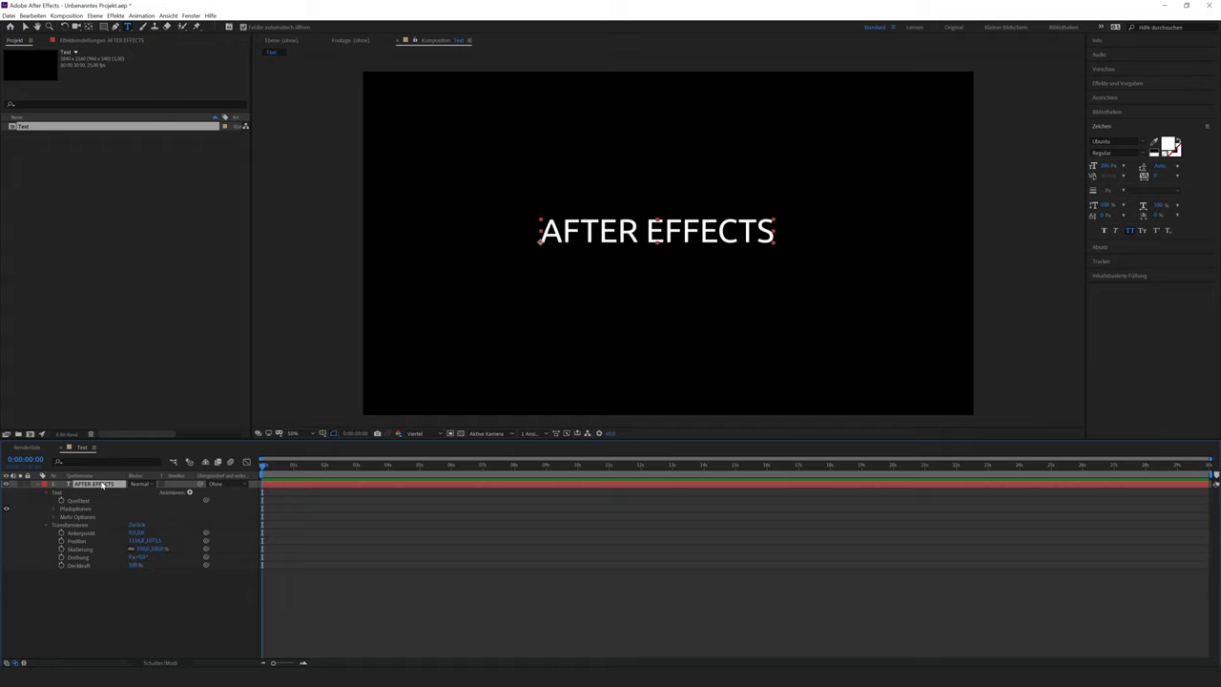
click(190, 493)
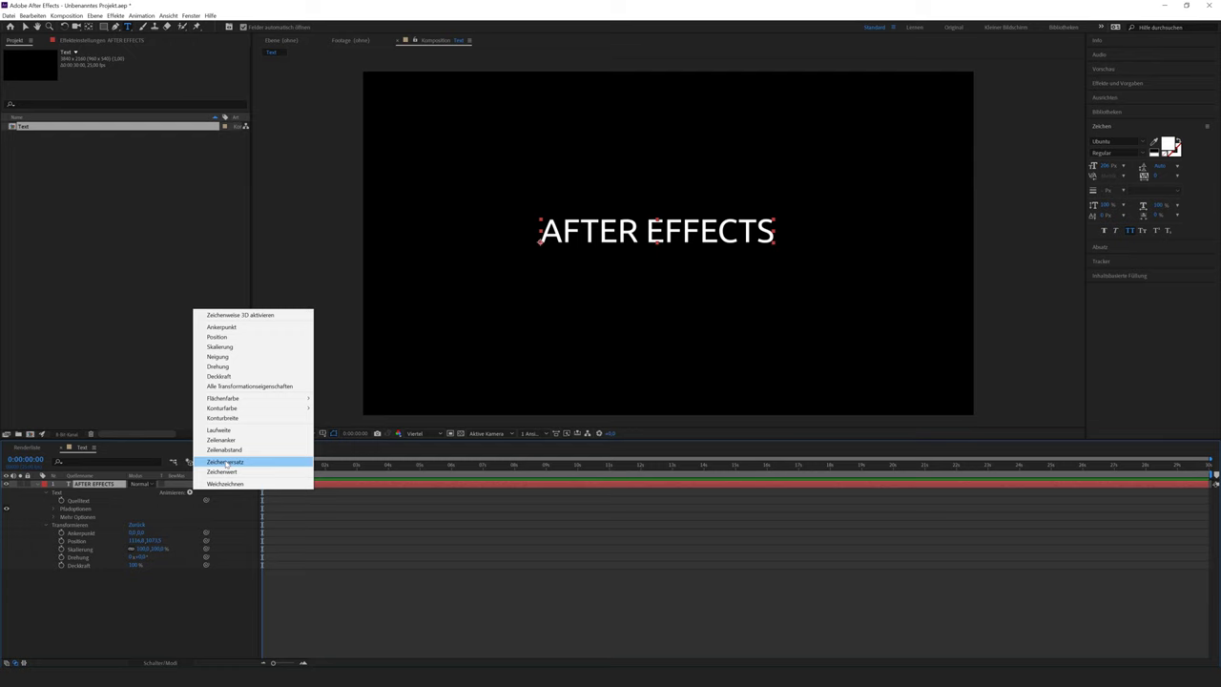
click(226, 462)
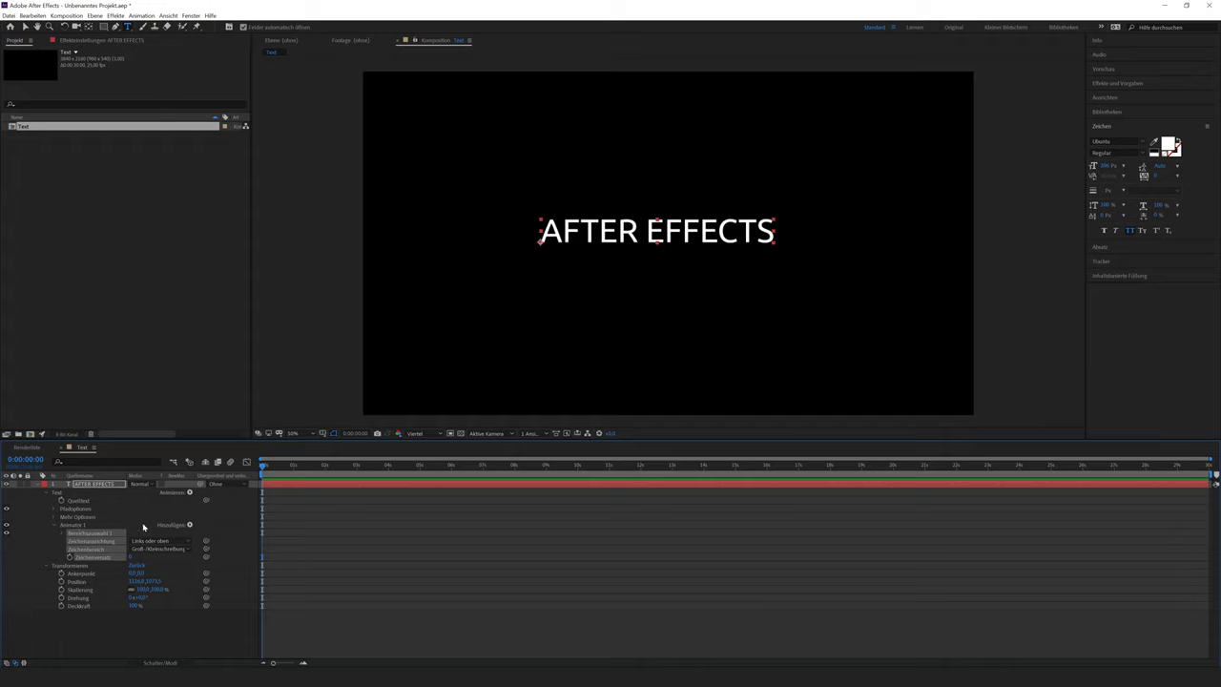
Step: Add Deckkraft to Animator 1 at 0% and expand Bereichsauswahl 1
click(189, 527)
mouse_move(205, 530)
click(286, 504)
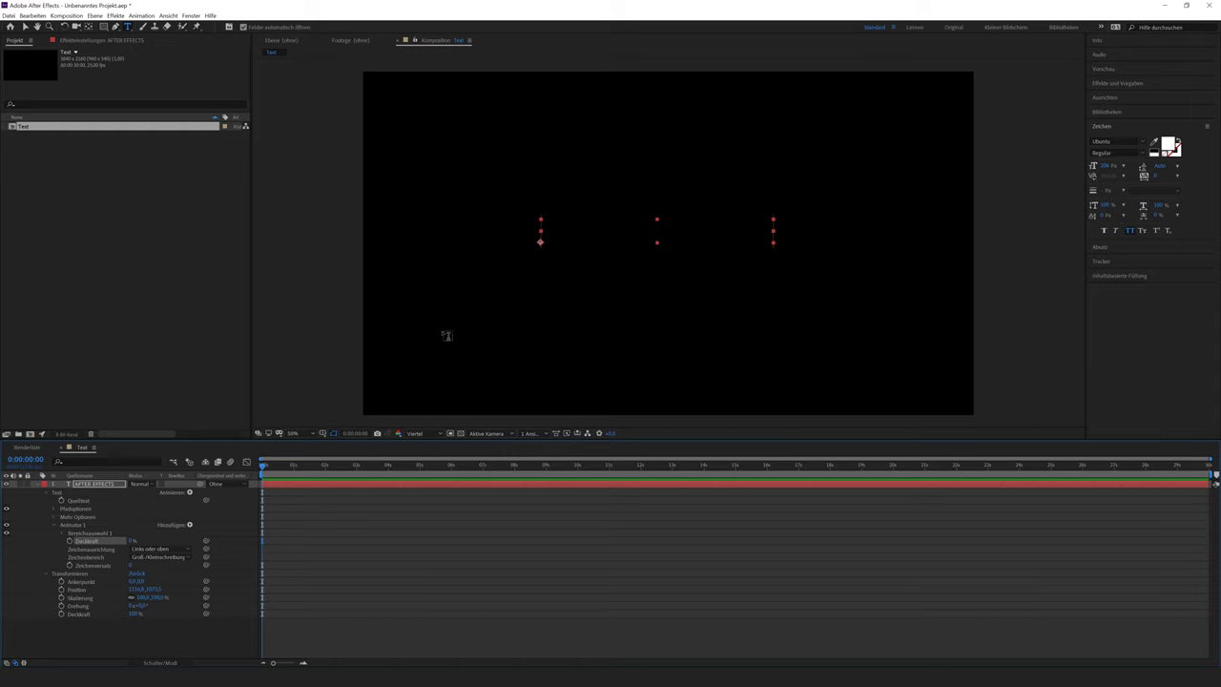
click(62, 535)
click(75, 533)
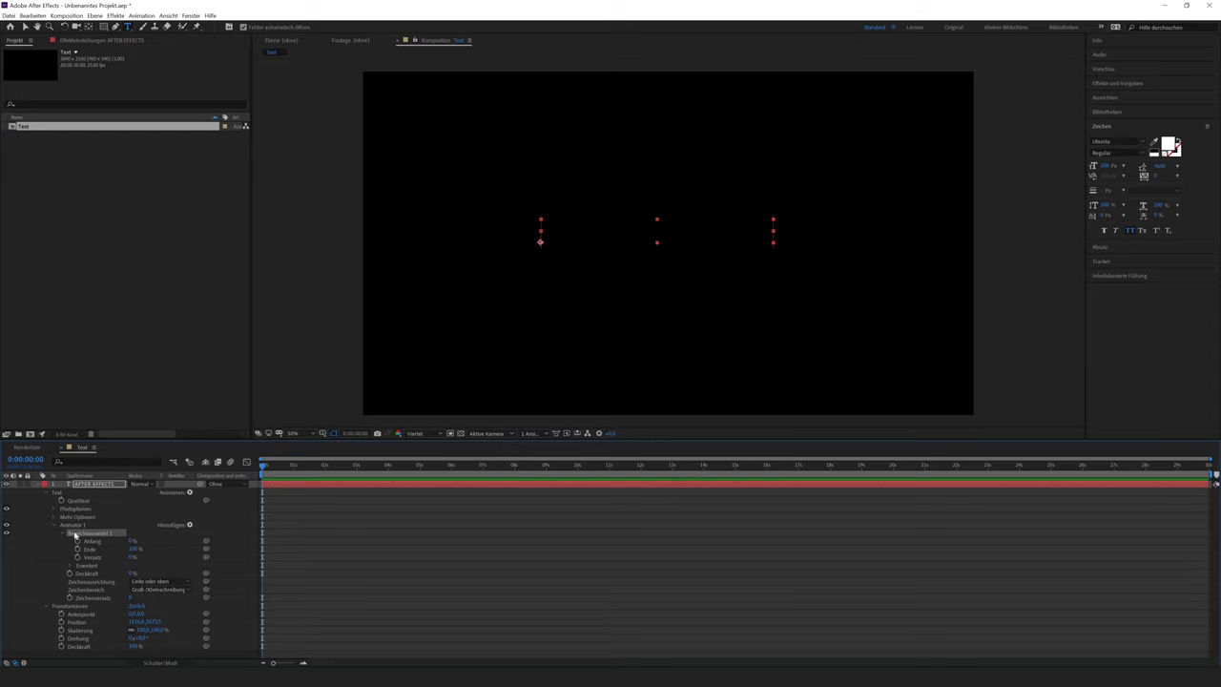
Step: Keyframe the range Anfang from 0% to 100% to reveal the letters, and preview it
click(132, 542)
mouse_move(131, 541)
mouse_down()
mouse_move(227, 541)
mouse_move(95, 548)
mouse_up()
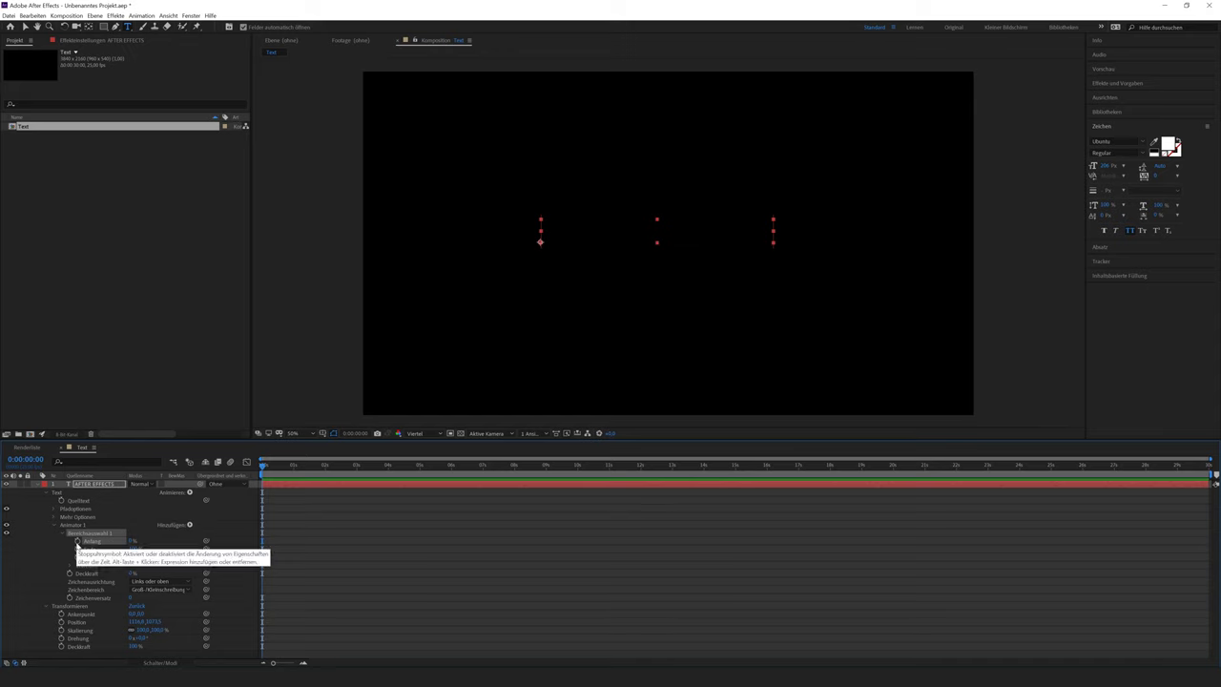
click(77, 542)
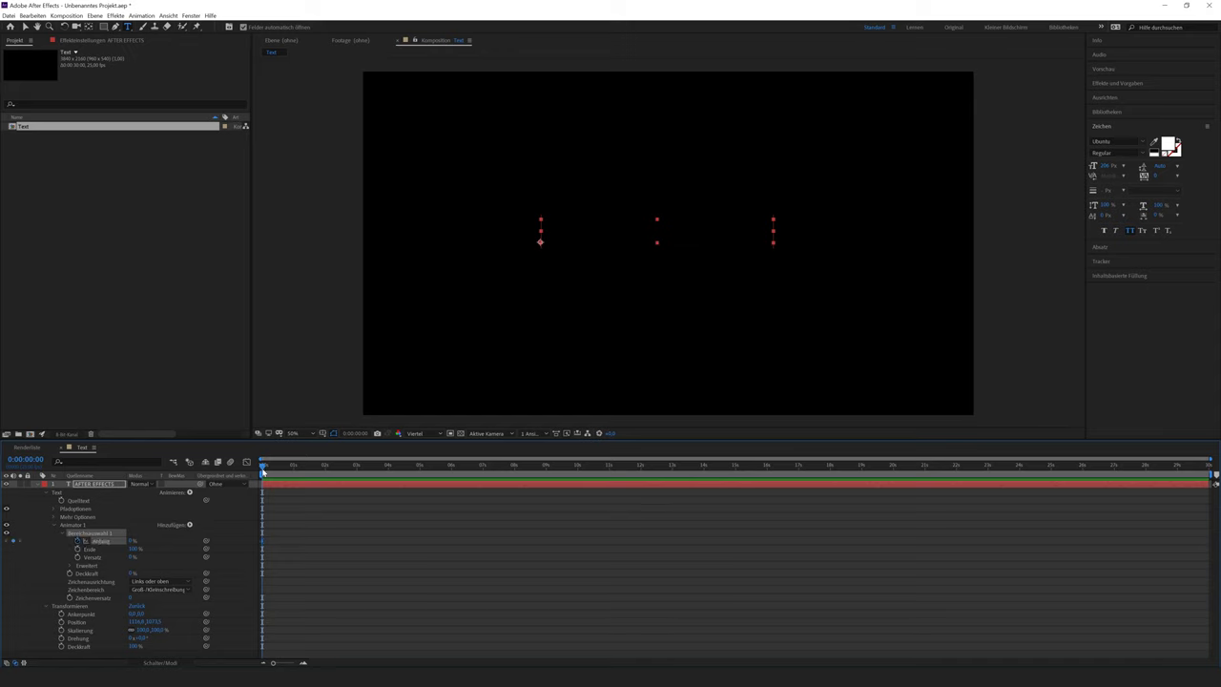
drag(263, 472, 401, 470)
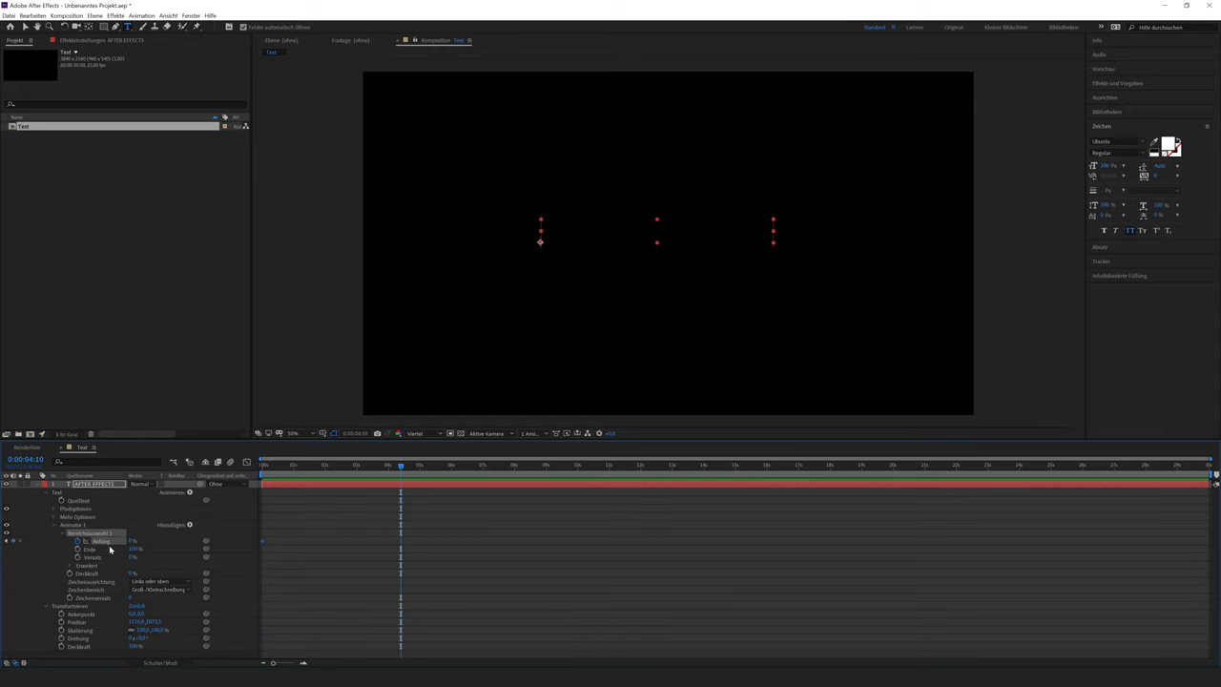
drag(130, 541, 181, 536)
key(space)
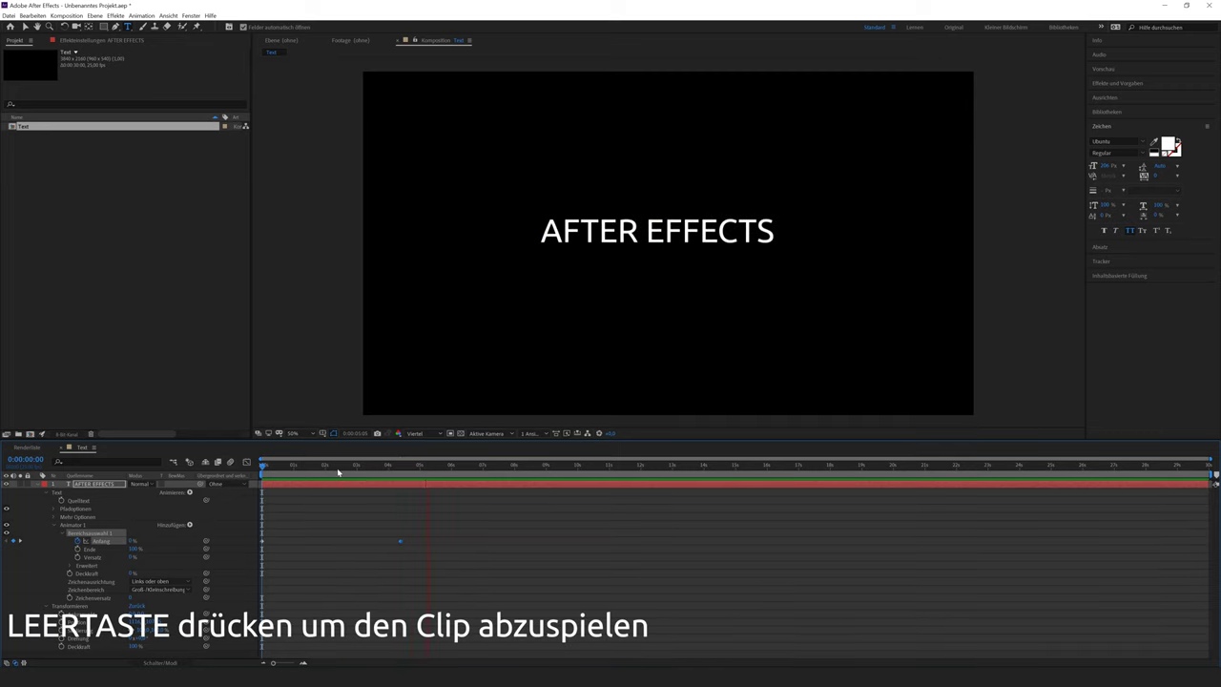
key(space)
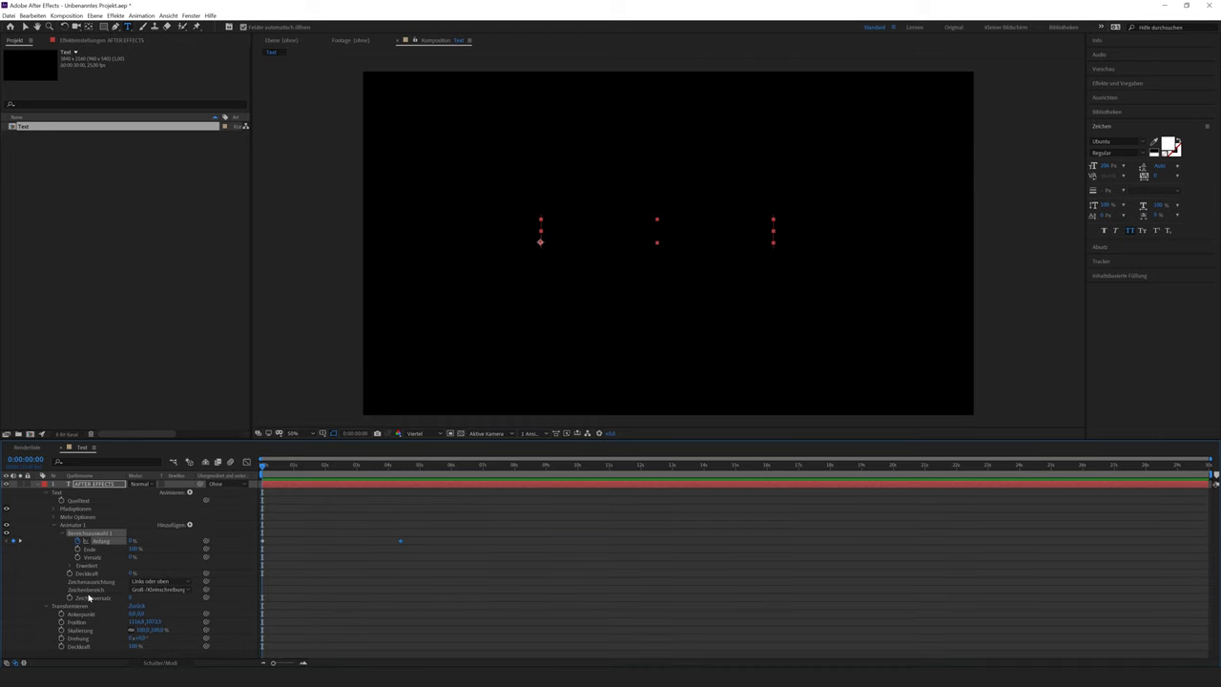
Step: Set Glättung under Erweitert to 0% and check the reveal at about two seconds
click(68, 567)
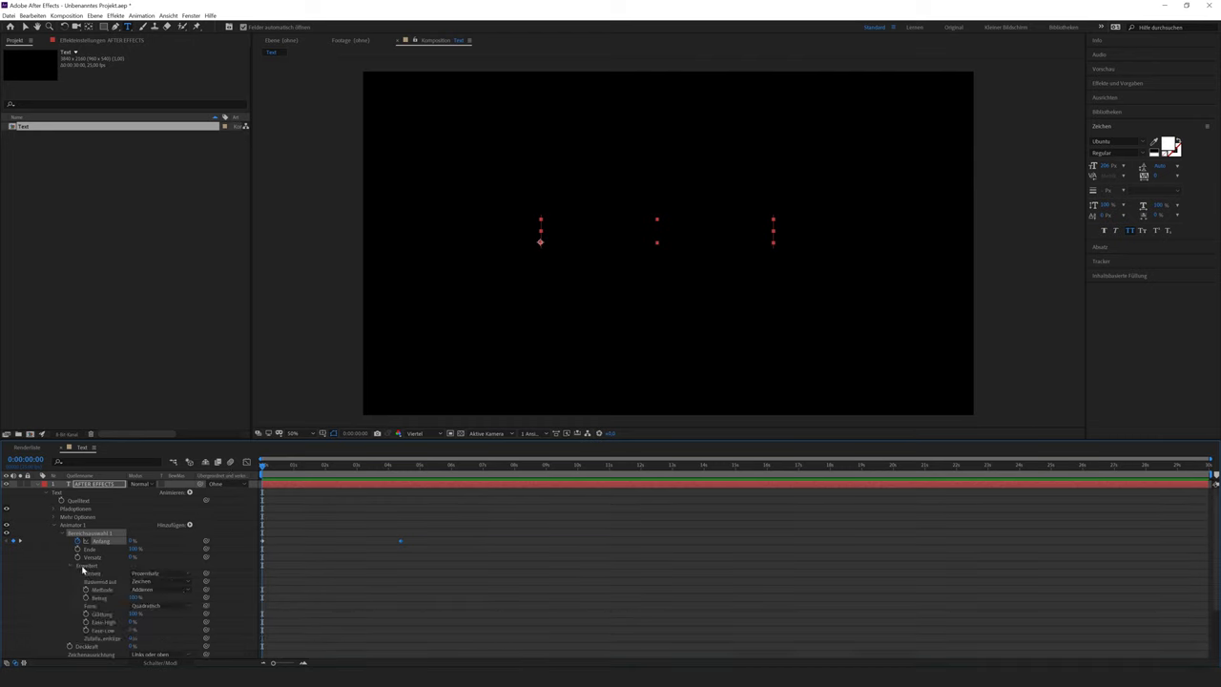
click(128, 615)
drag(132, 614, 133, 614)
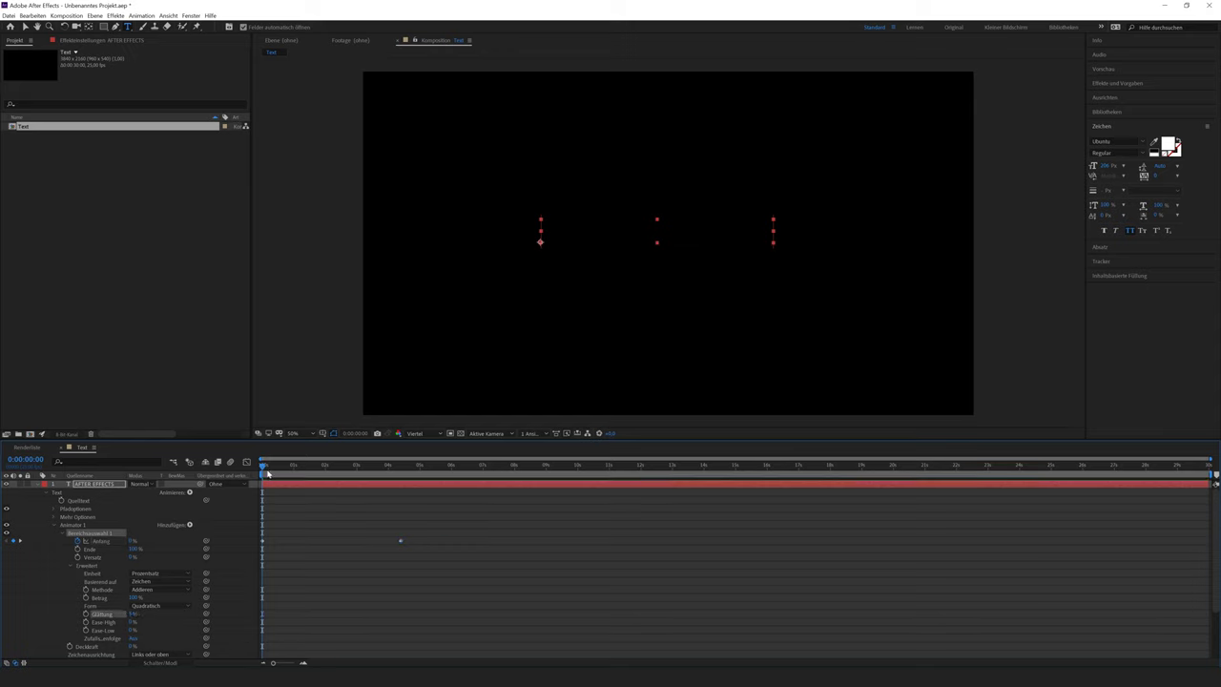
mouse_move(268, 472)
mouse_down()
mouse_move(392, 466)
mouse_move(262, 522)
mouse_up()
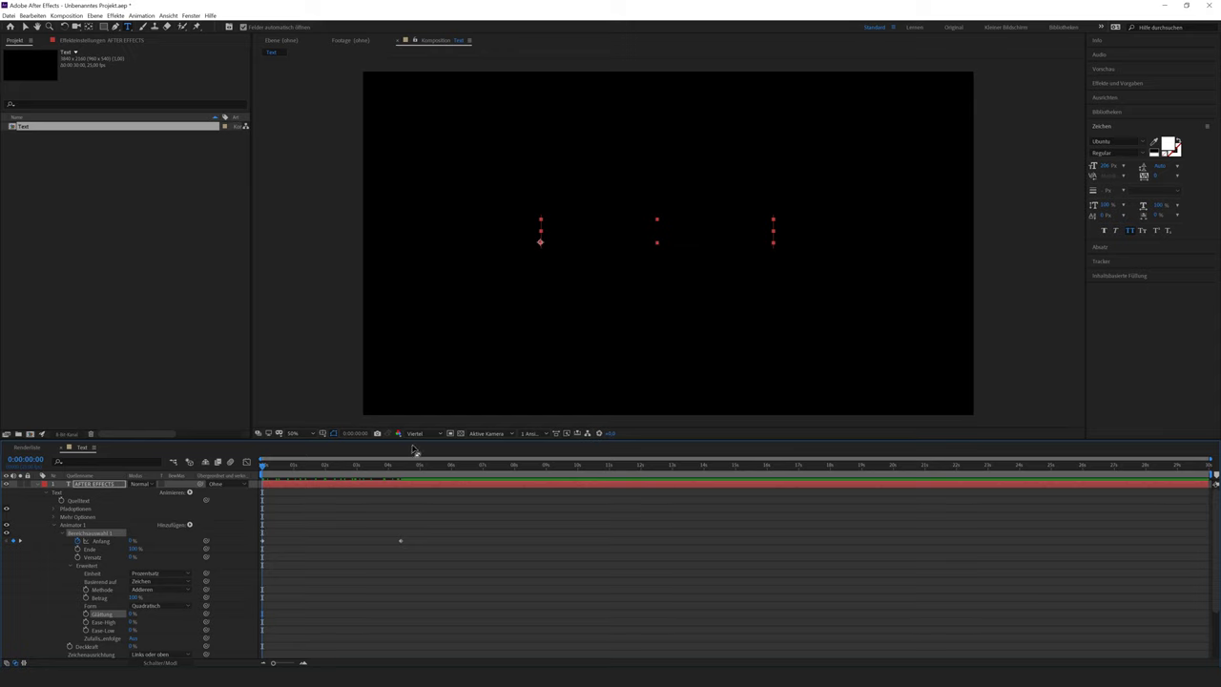
Step: Switch the preview resolution to Voll and play the typing animation
click(416, 434)
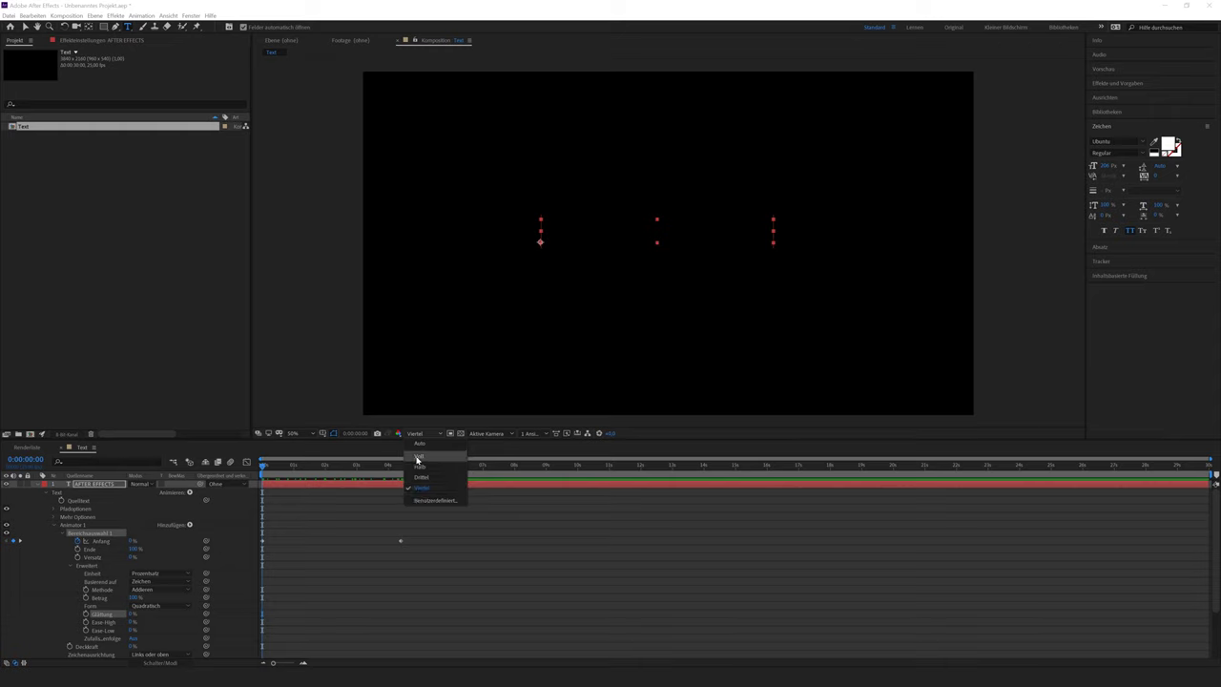
click(417, 459)
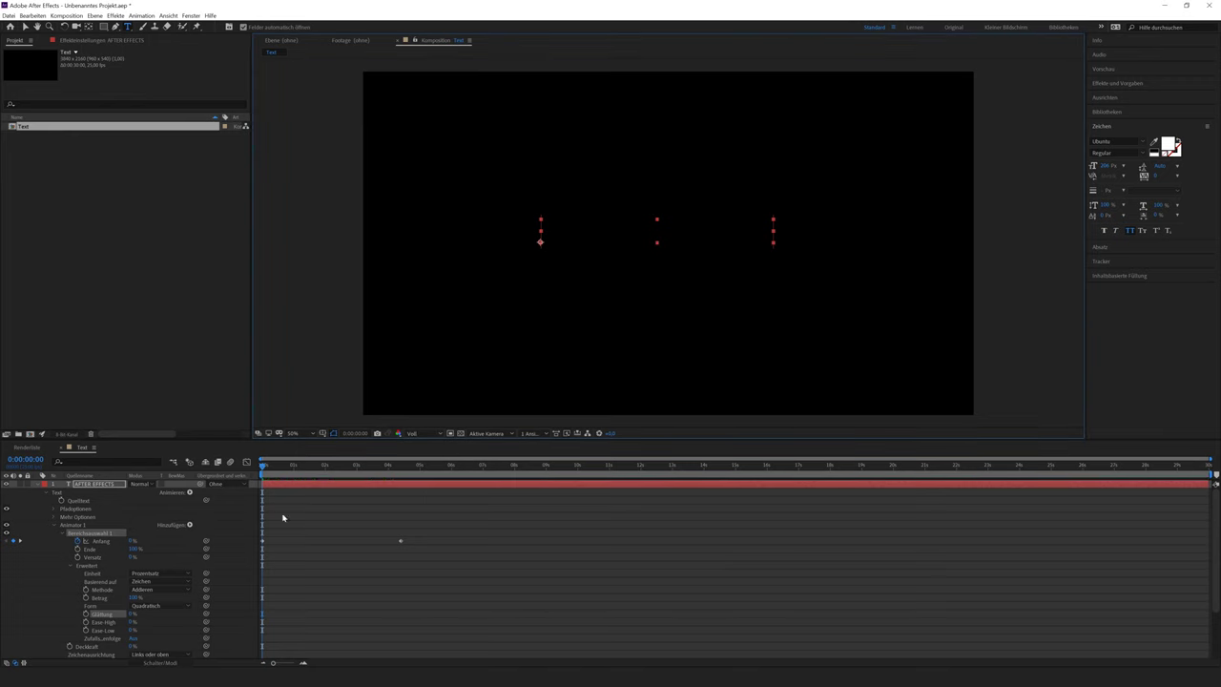
key(space)
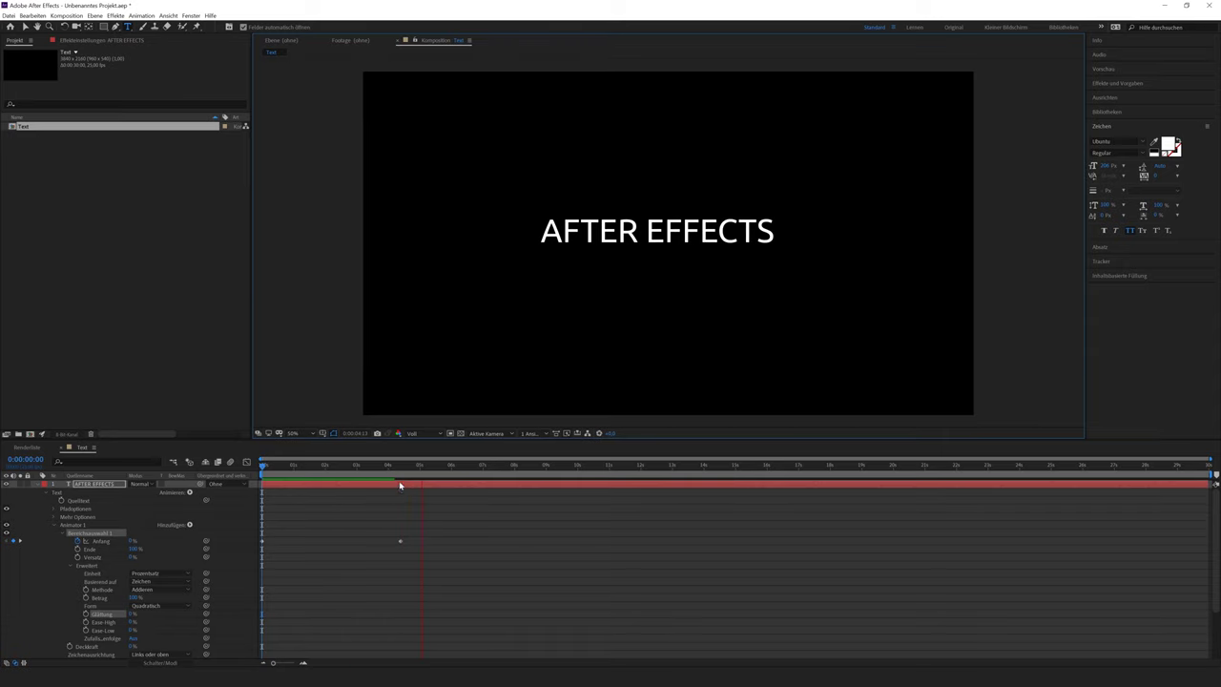
drag(389, 469, 250, 465)
key(space)
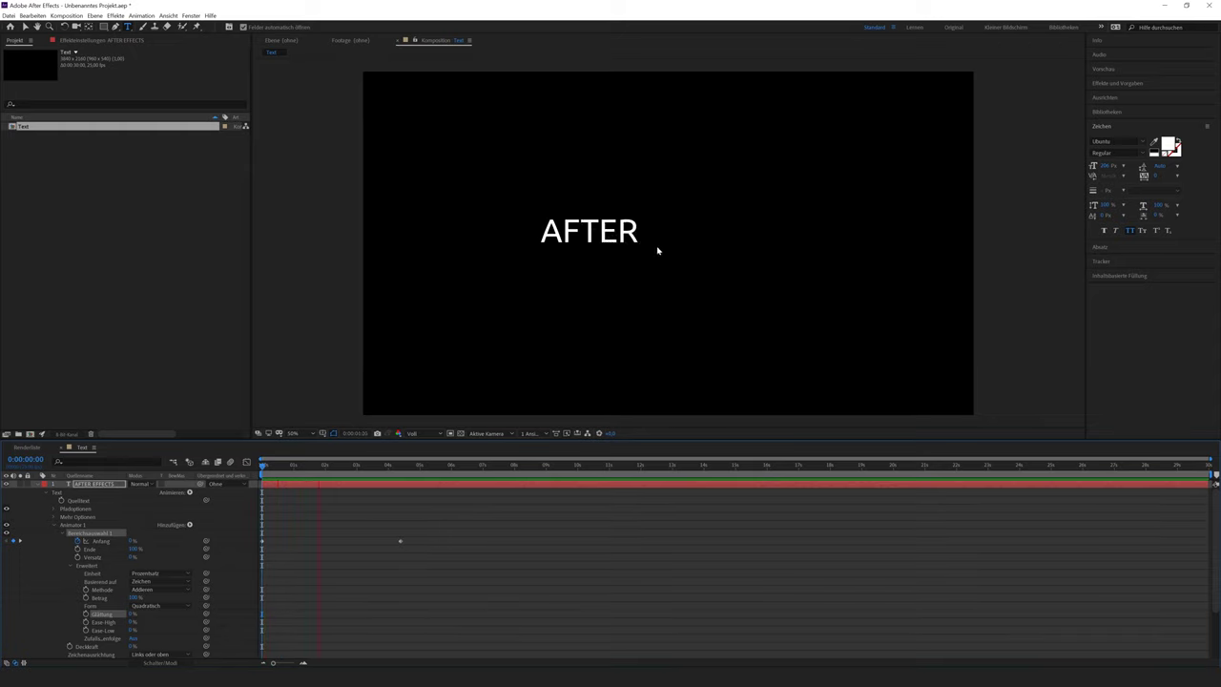
key(space)
Step: Move the Anfang end keyframe to about 0:00:02:02 so the reveal finishes there
drag(400, 543, 325, 545)
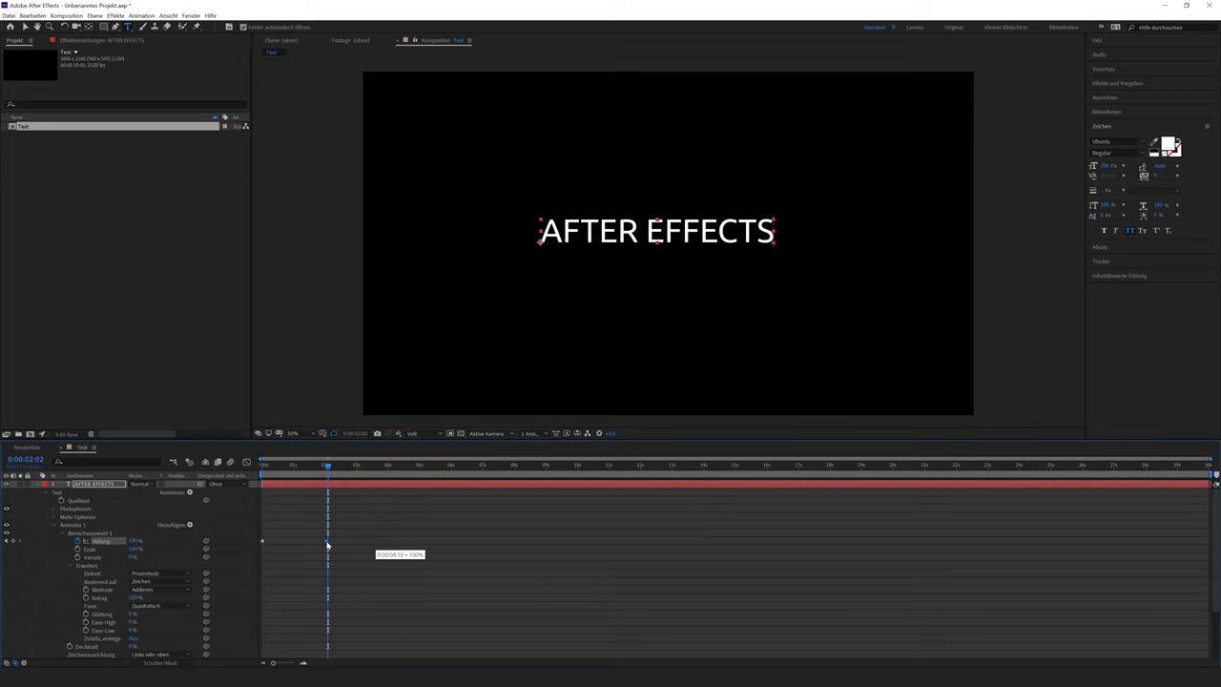
drag(325, 545, 341, 546)
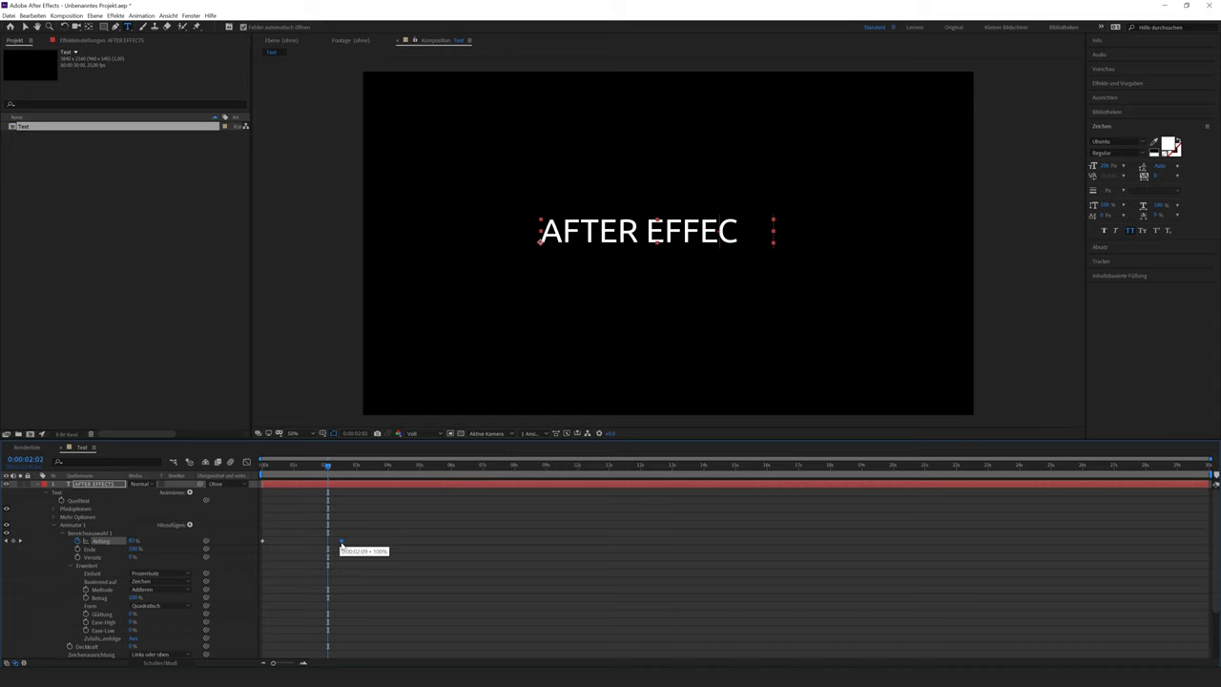
drag(341, 546, 334, 548)
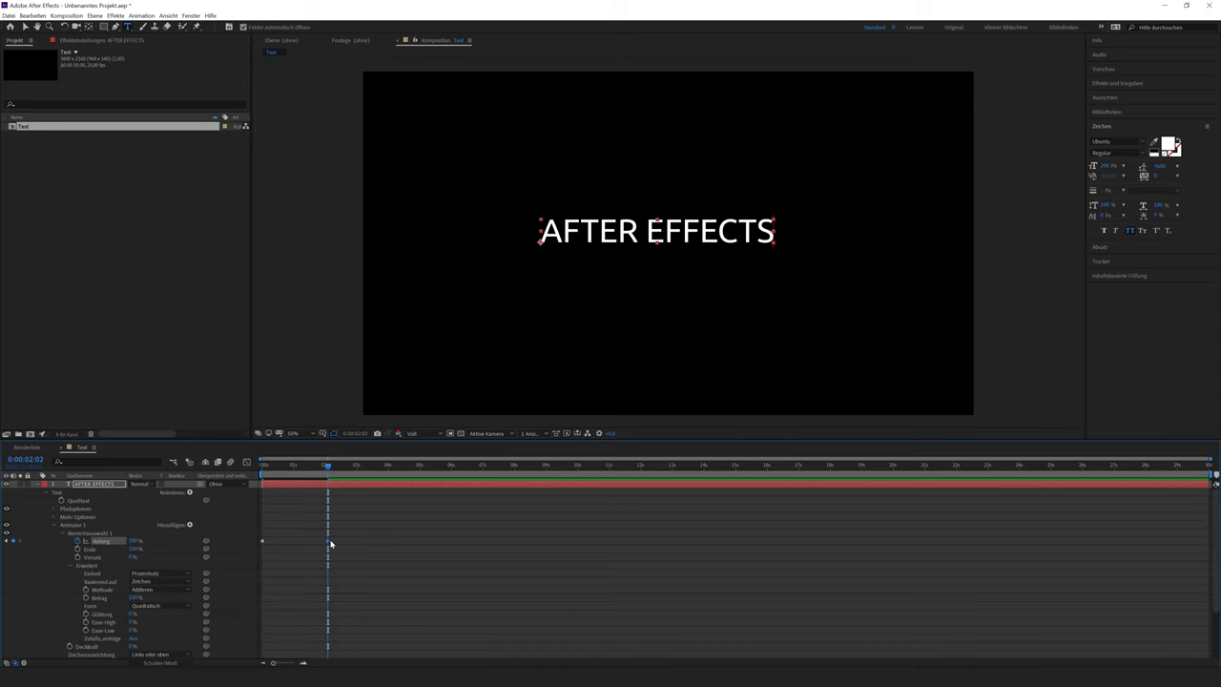
key(Page_Down)
key(Page_Down)
click(190, 493)
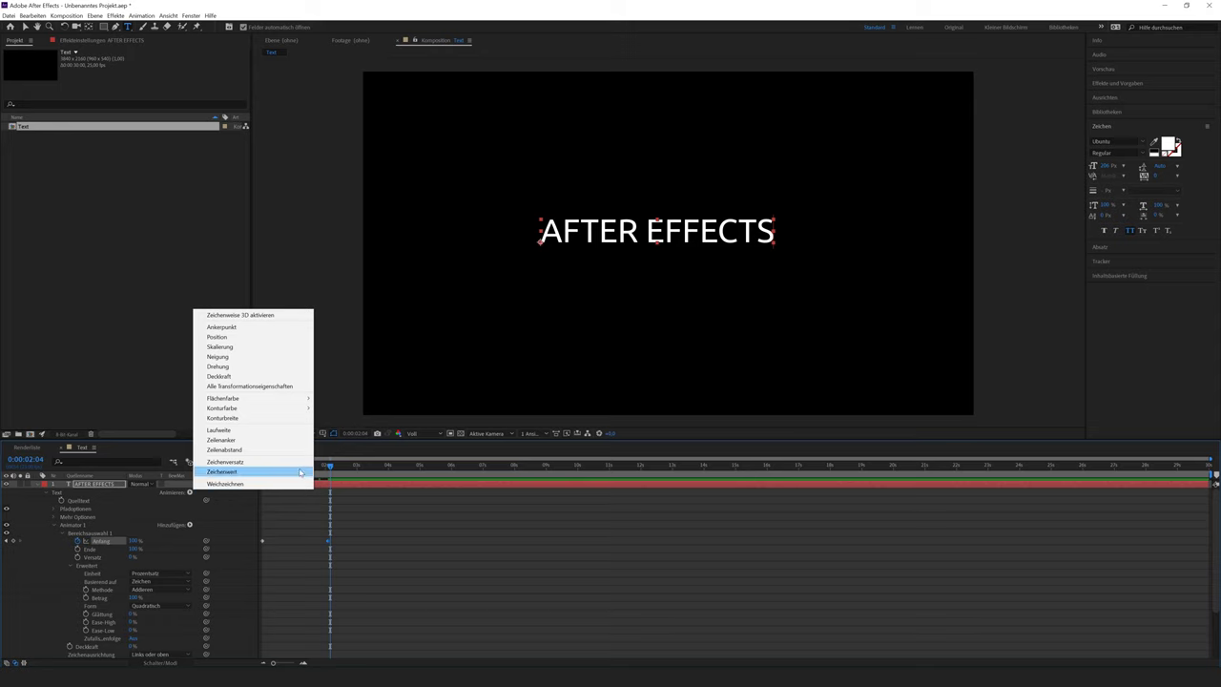
click(333, 467)
key(Page_Up)
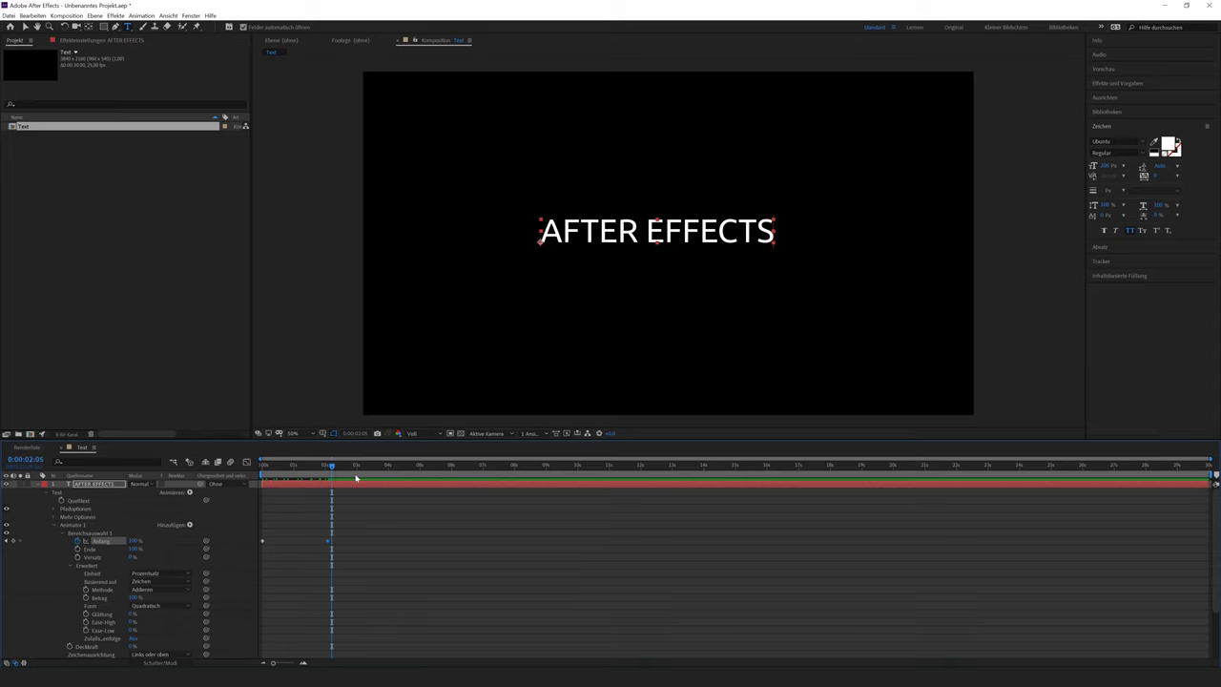
Step: Open a new project and choose Nicht speichern to discard the text animation work
click(9, 15)
mouse_move(17, 26)
click(204, 27)
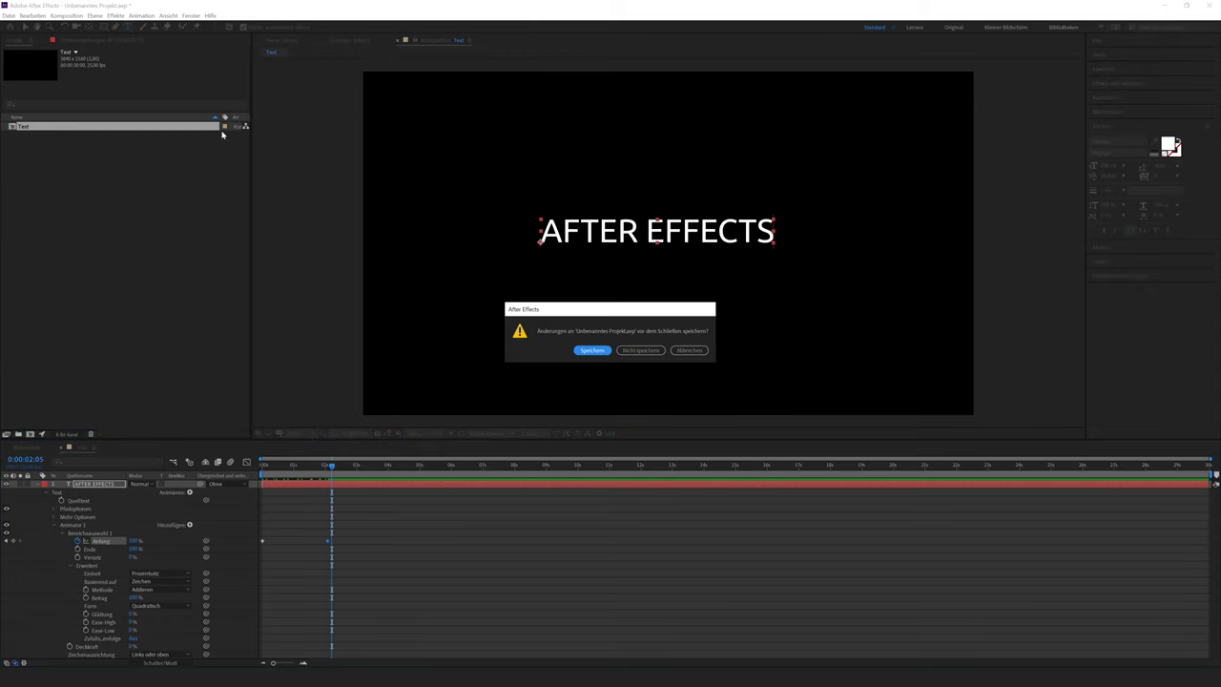
click(593, 350)
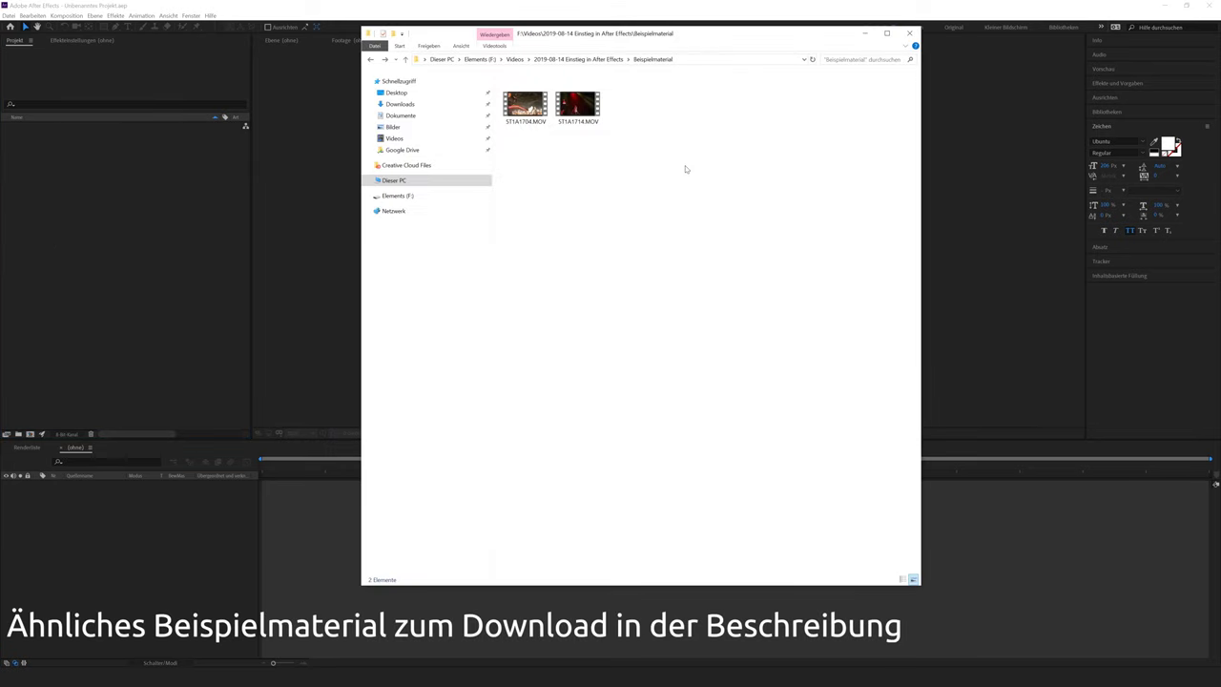
Step: Drag ST1A1704.MOV and ST1A1714.MOV from Explorer into the Projekt panel, then open ST1A1704.MOV
mouse_move(685, 169)
mouse_down()
mouse_move(654, 135)
mouse_move(490, 63)
mouse_up()
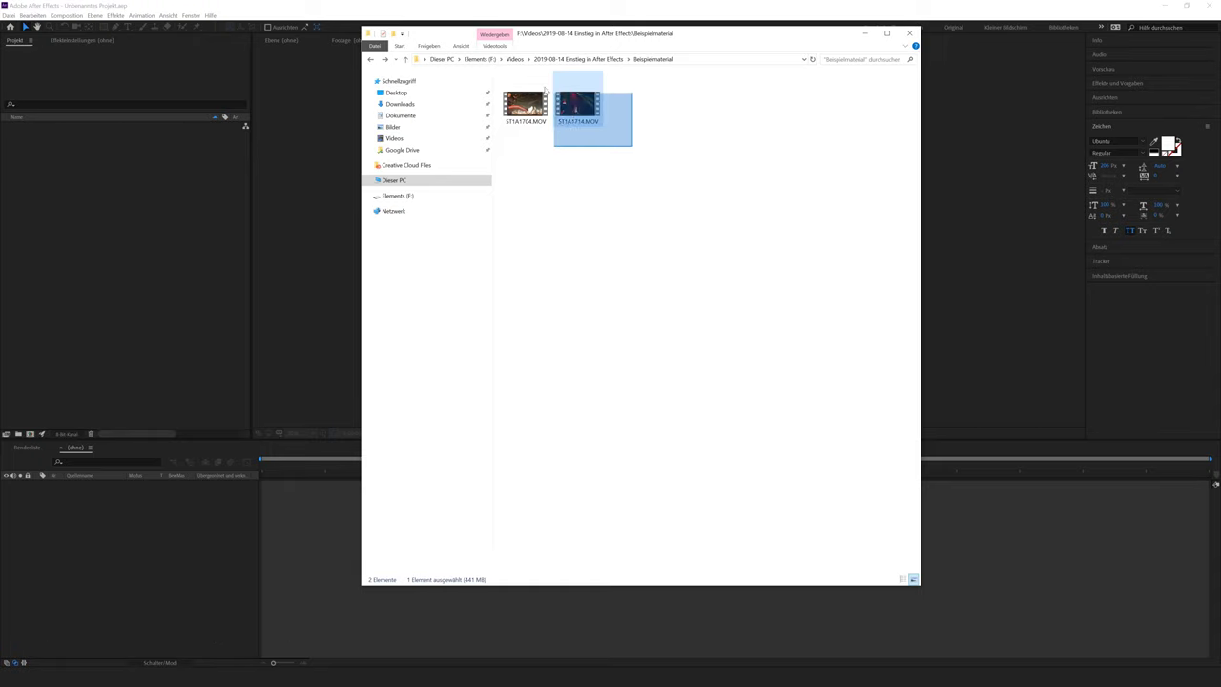
mouse_move(525, 105)
mouse_down()
mouse_move(106, 187)
mouse_move(134, 221)
mouse_up()
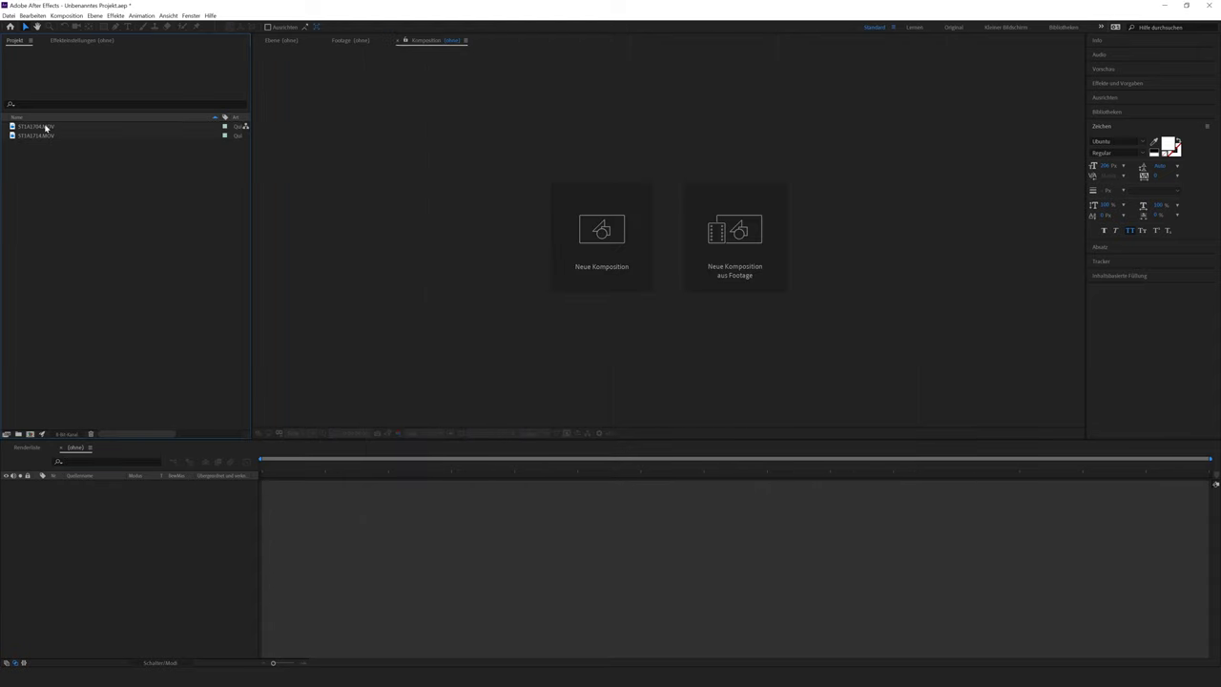
double_click(45, 127)
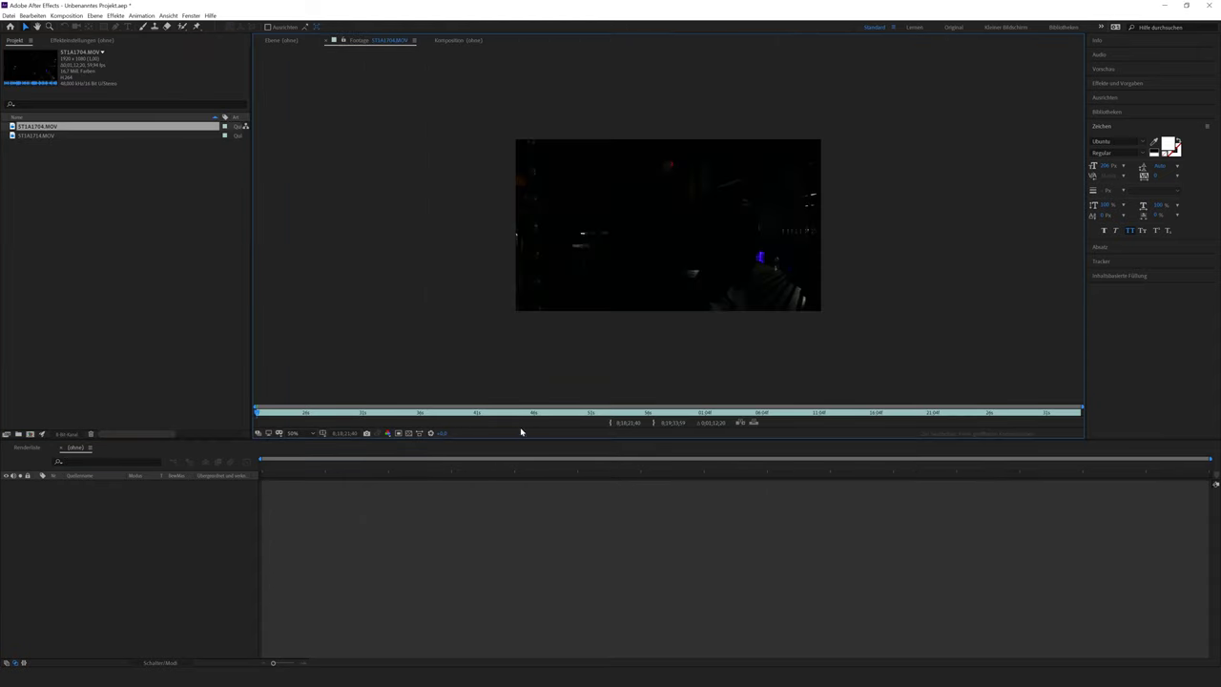
Step: Skim and play ST1A1704.MOV's concert shots, then open ST1A1714.MOV in the footage viewer
click(393, 360)
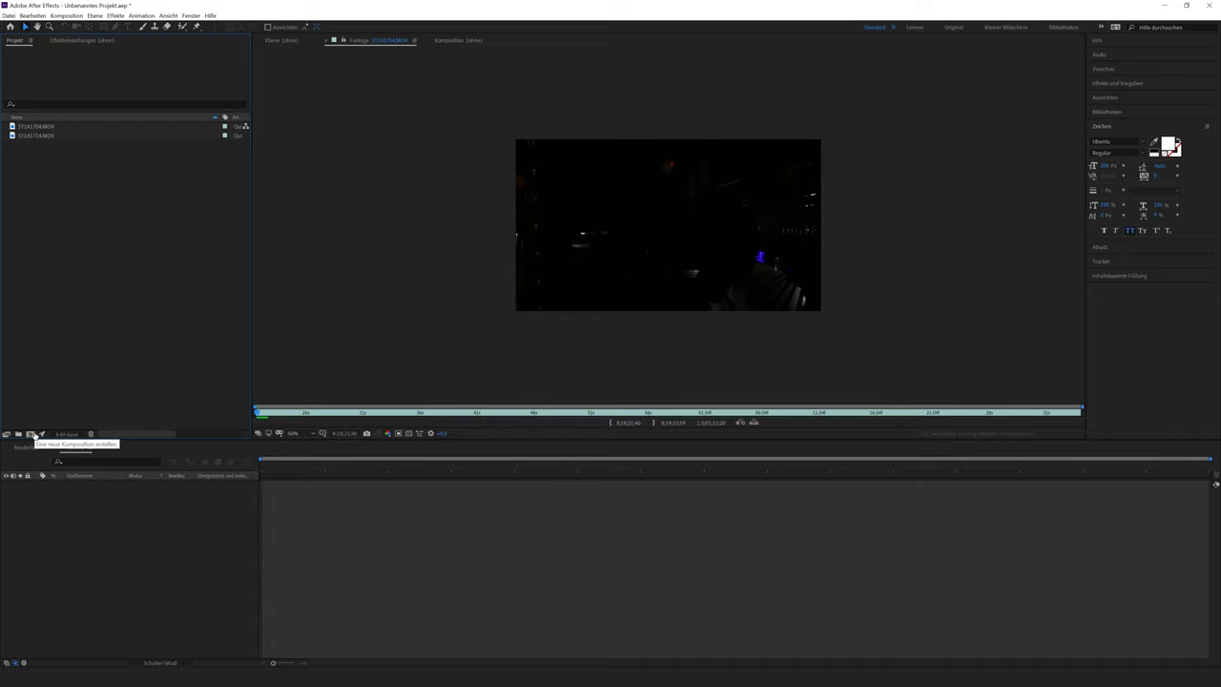
click(43, 126)
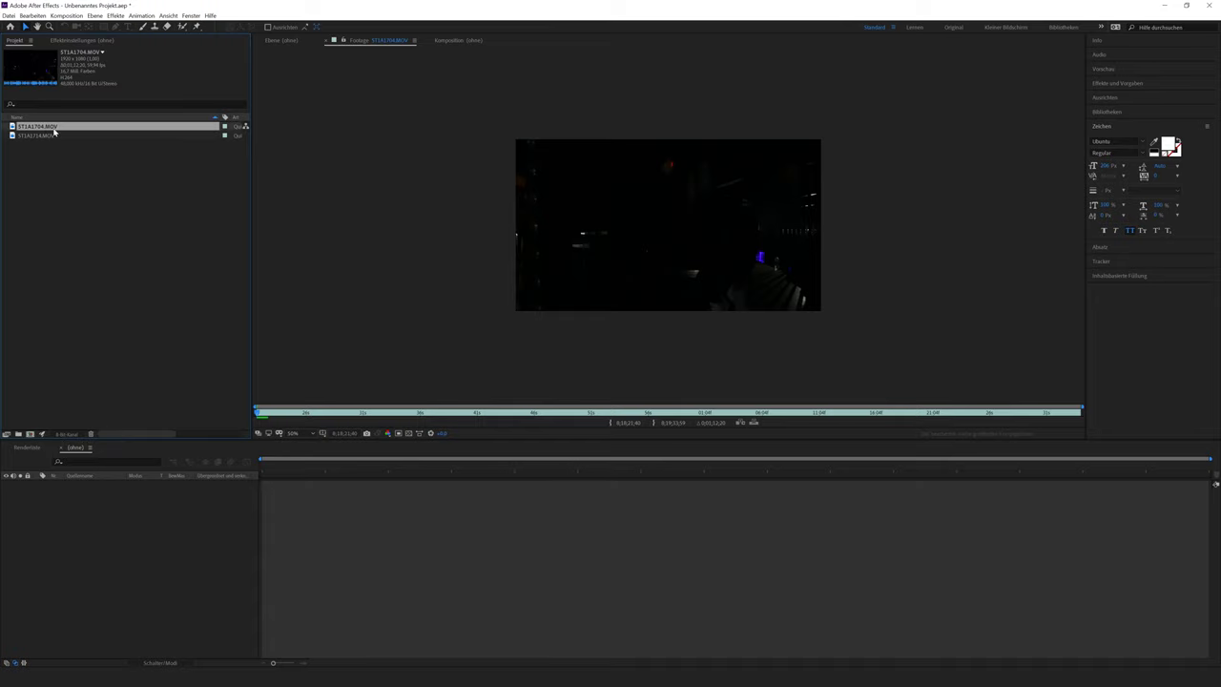
double_click(54, 127)
mouse_move(269, 415)
mouse_down()
mouse_move(355, 413)
mouse_move(296, 413)
mouse_up()
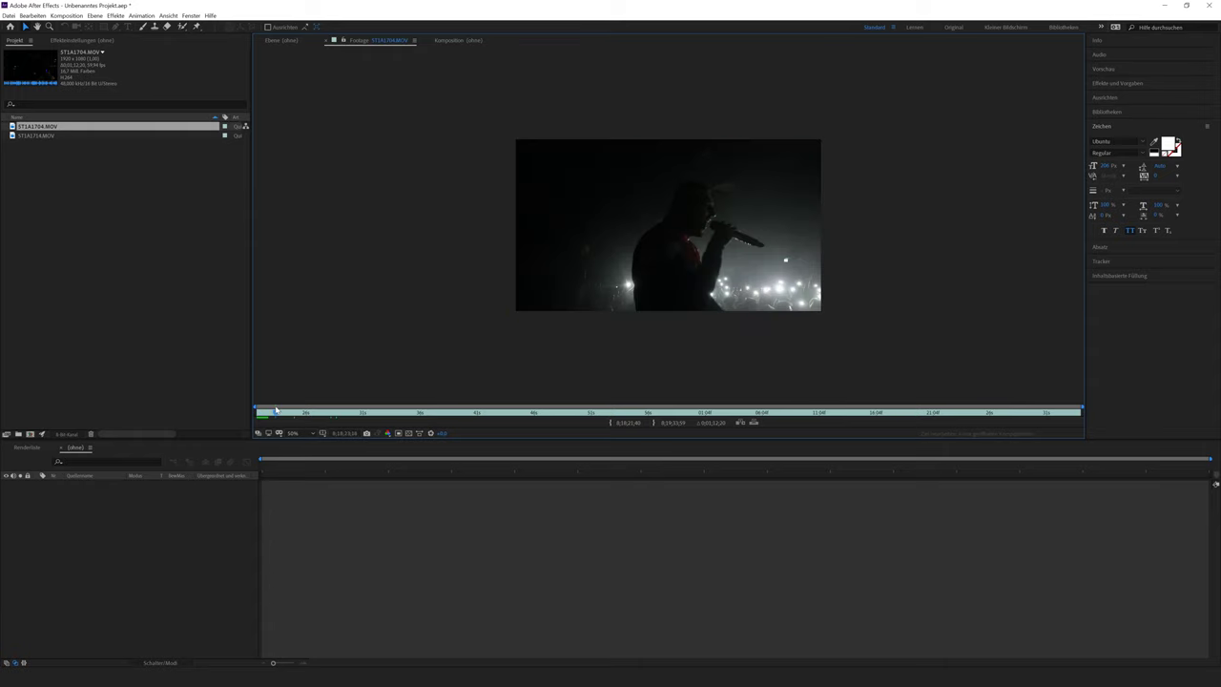
key(space)
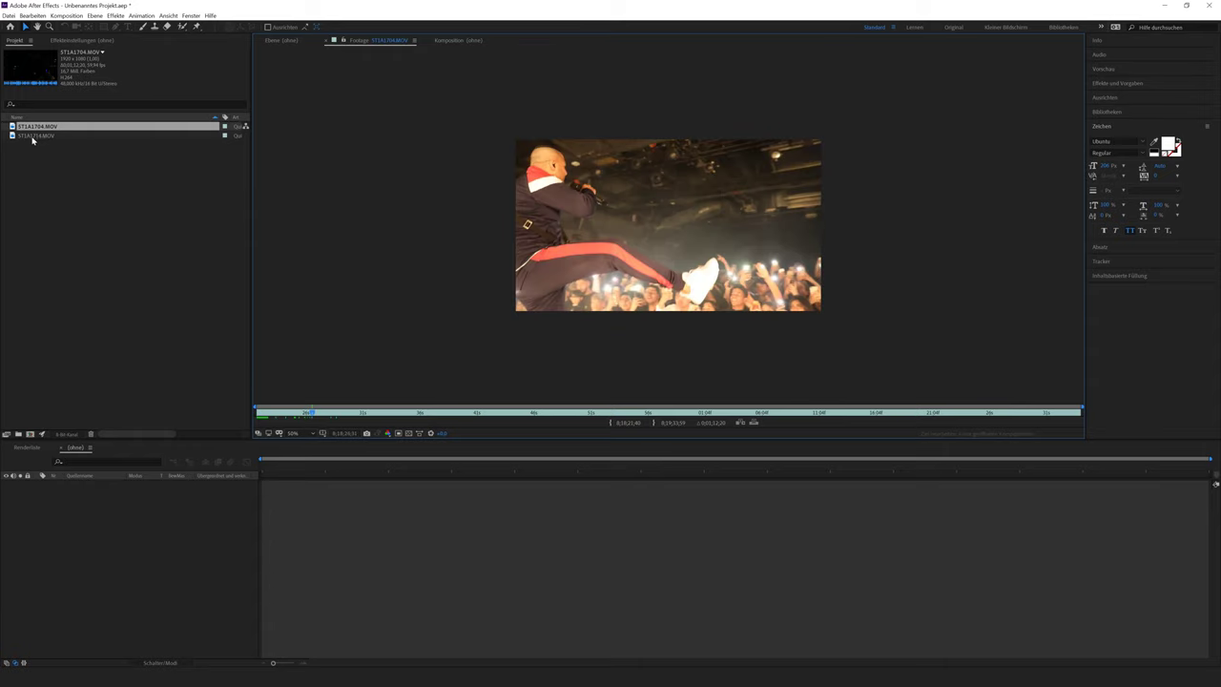
double_click(34, 136)
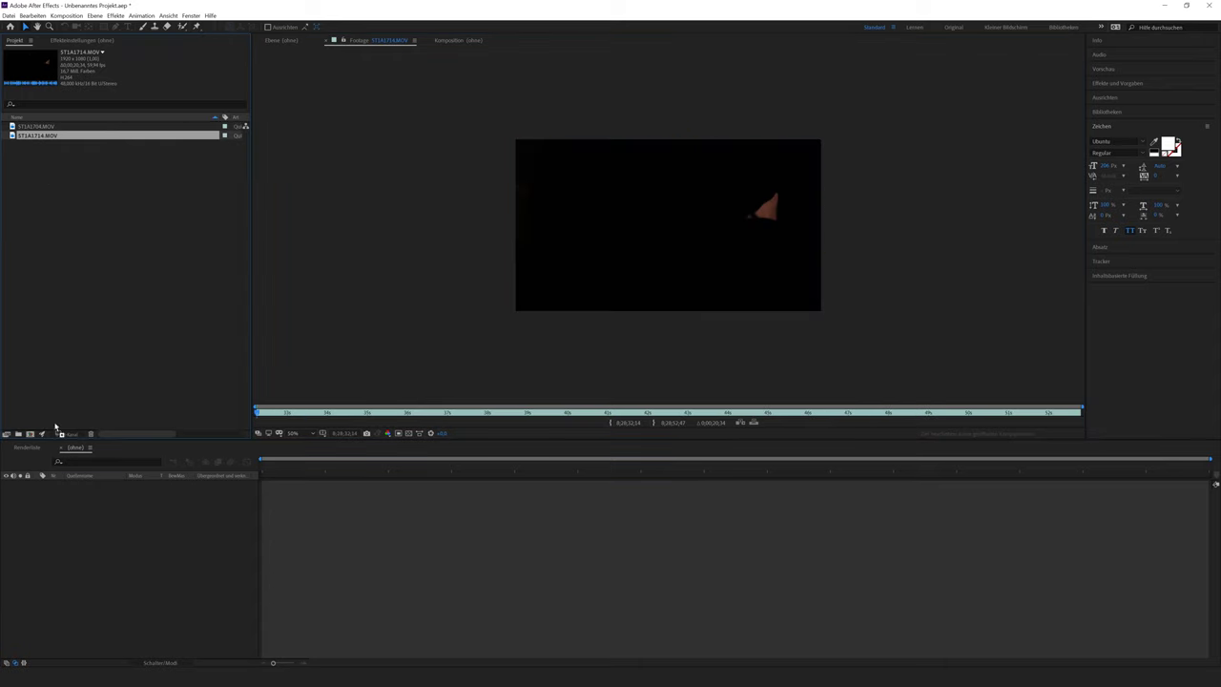
Step: Build the ST1A1714 composition from ST1A1714.MOV, preview at 100%, and locate the red-jacket performer
click(30, 436)
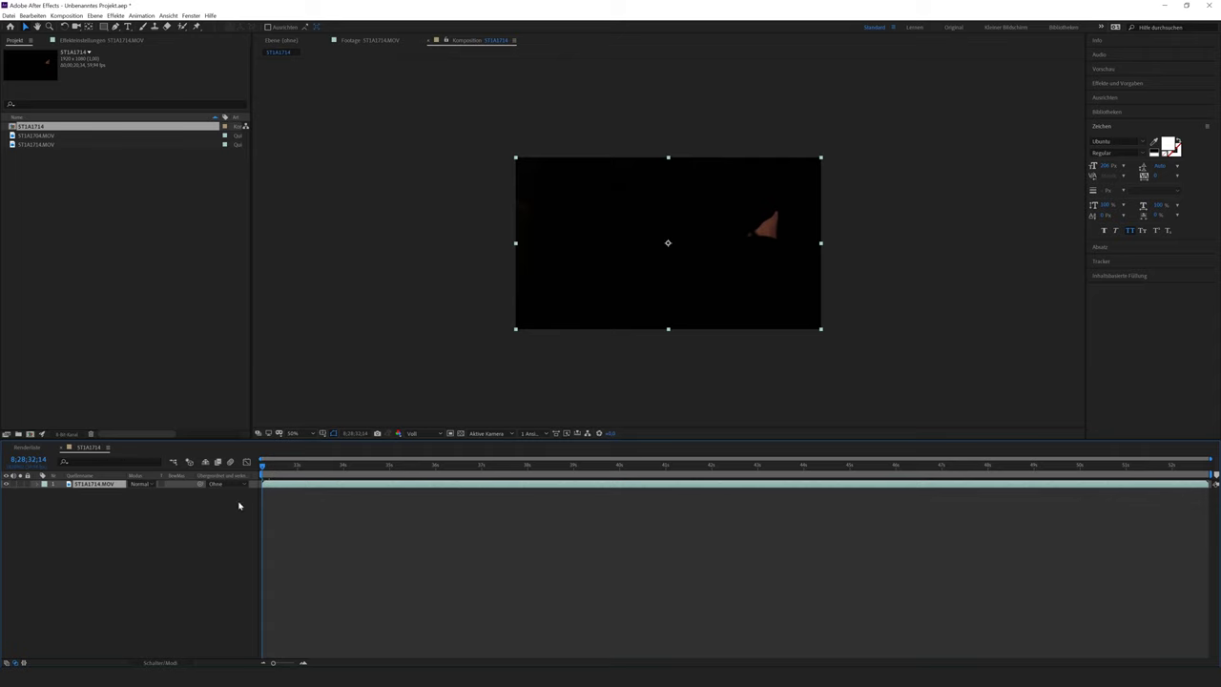
key(space)
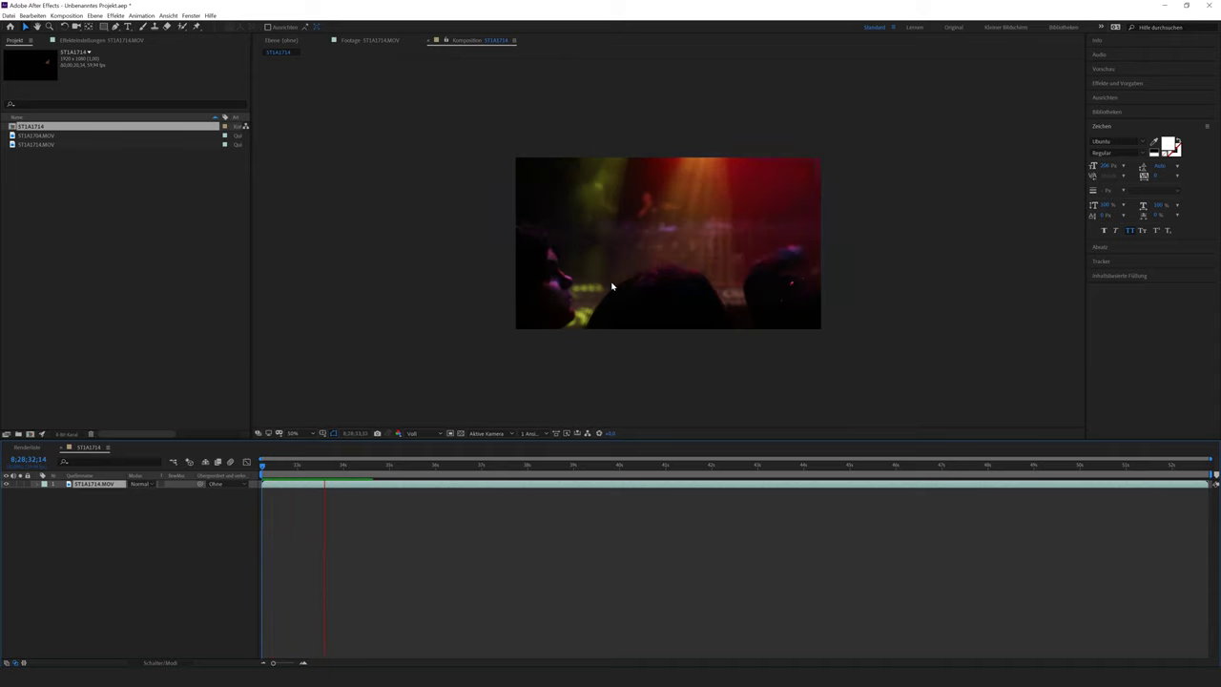
key(period)
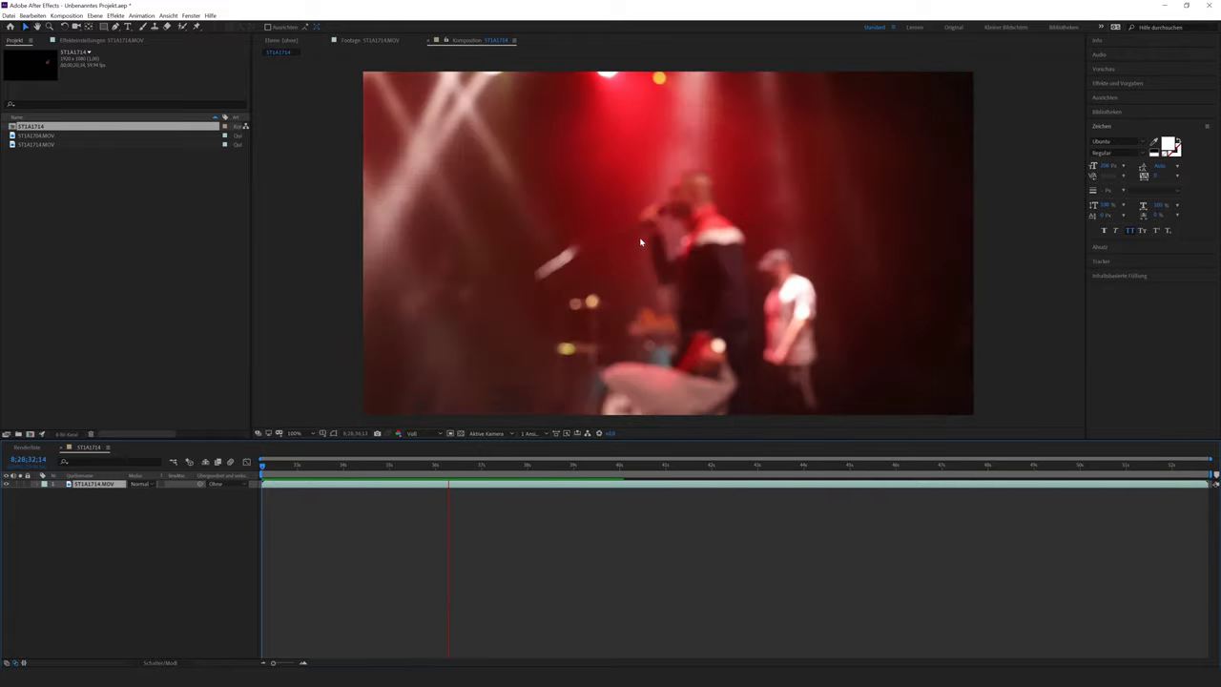
click(687, 468)
drag(687, 470, 647, 479)
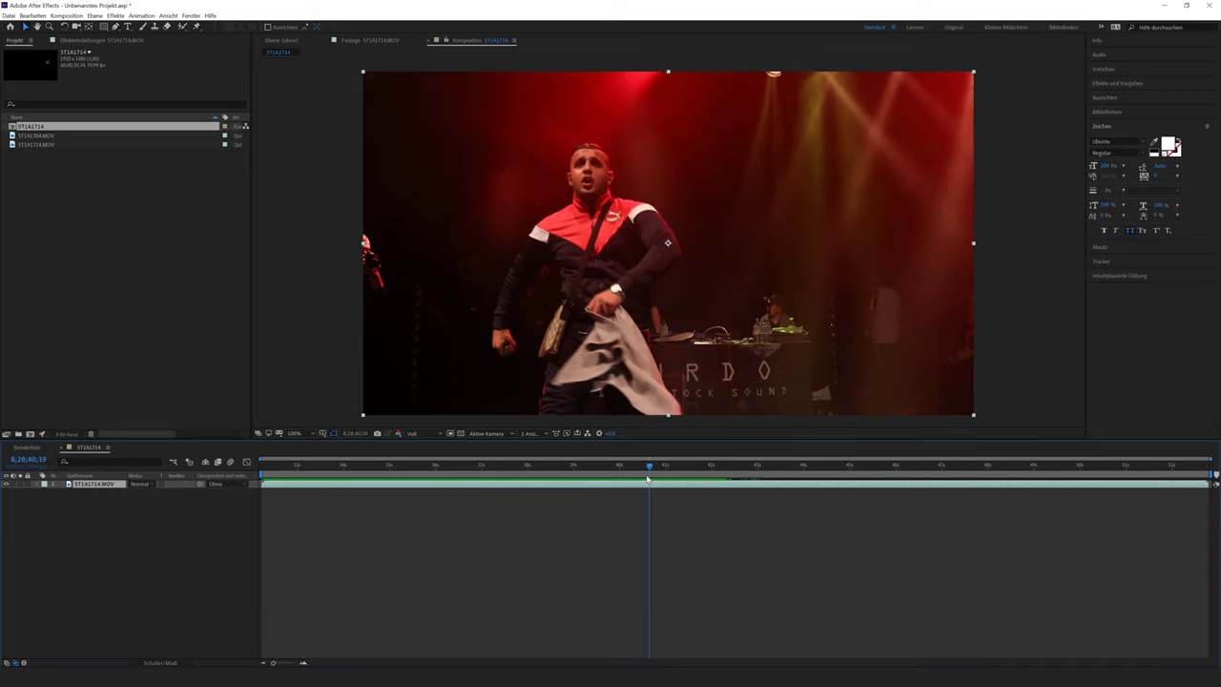
Step: Set the work area to a short stretch of the ST1A1714 clip and preview it
key(n)
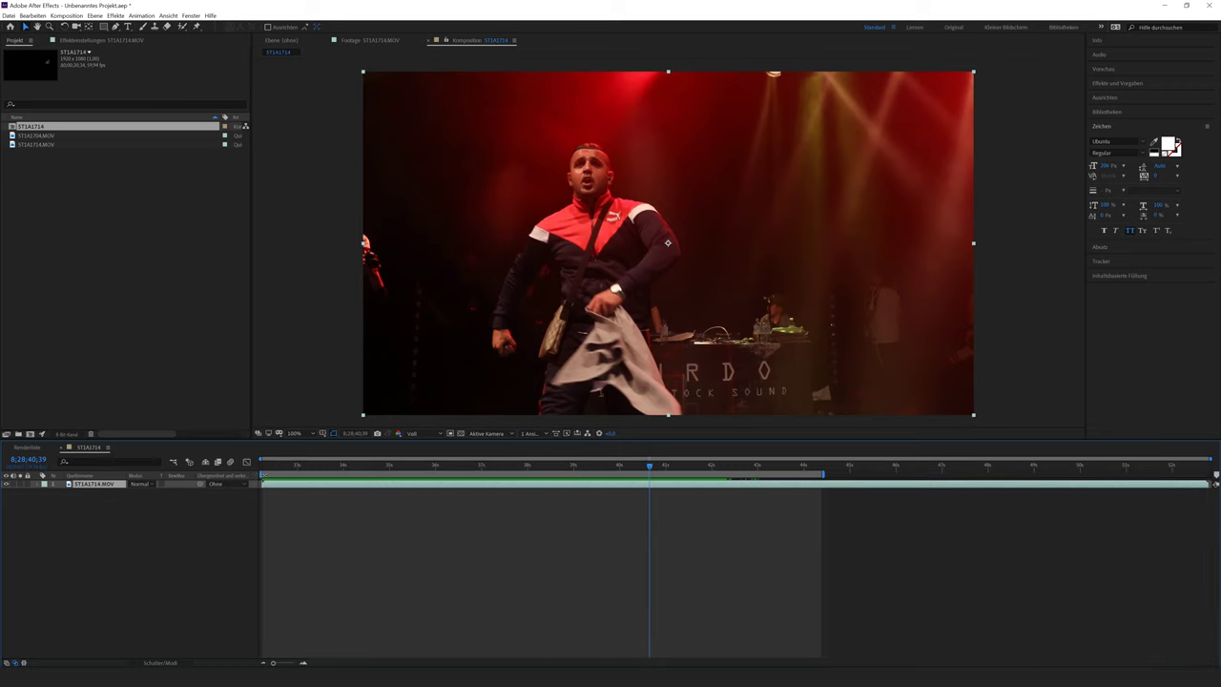
drag(263, 477, 648, 477)
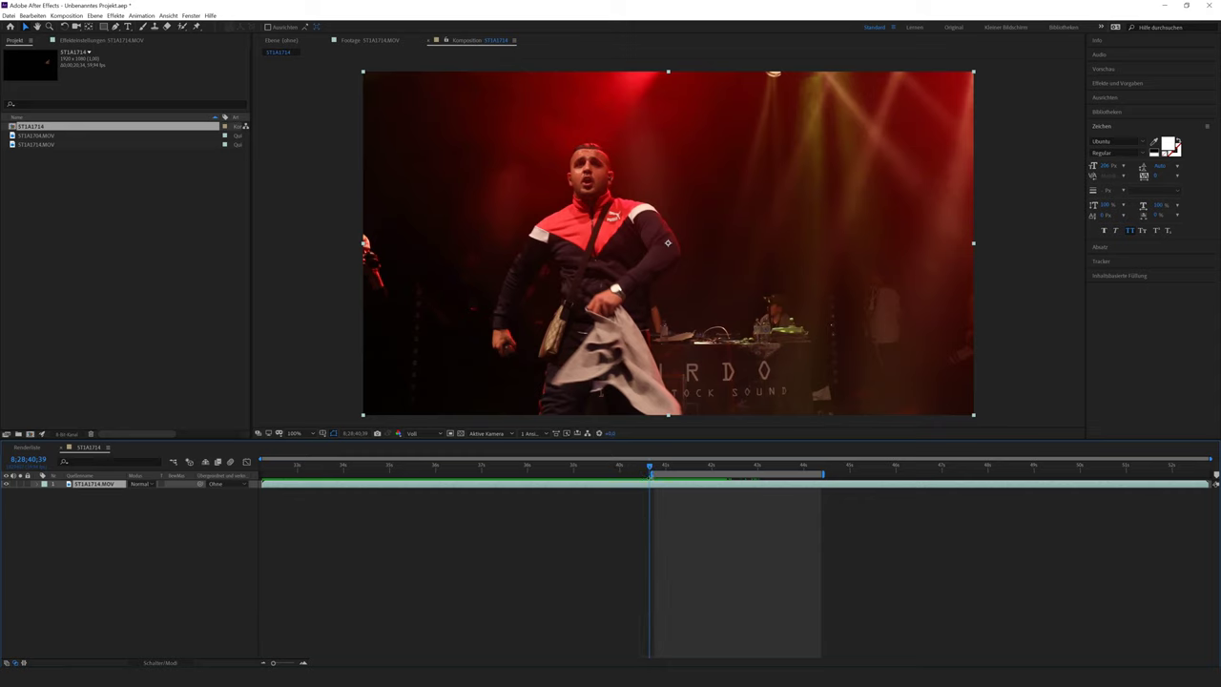
drag(650, 474, 650, 474)
key(space)
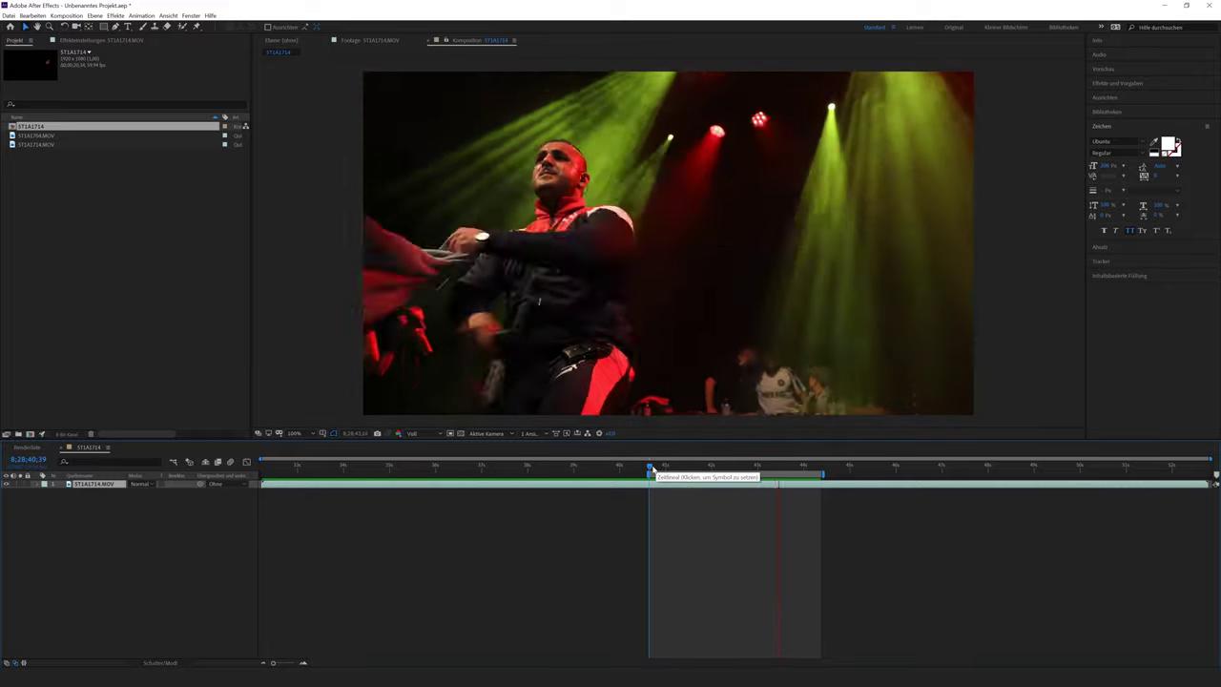
key(space)
mouse_move(668, 471)
mouse_down()
mouse_move(819, 472)
mouse_move(809, 469)
mouse_up()
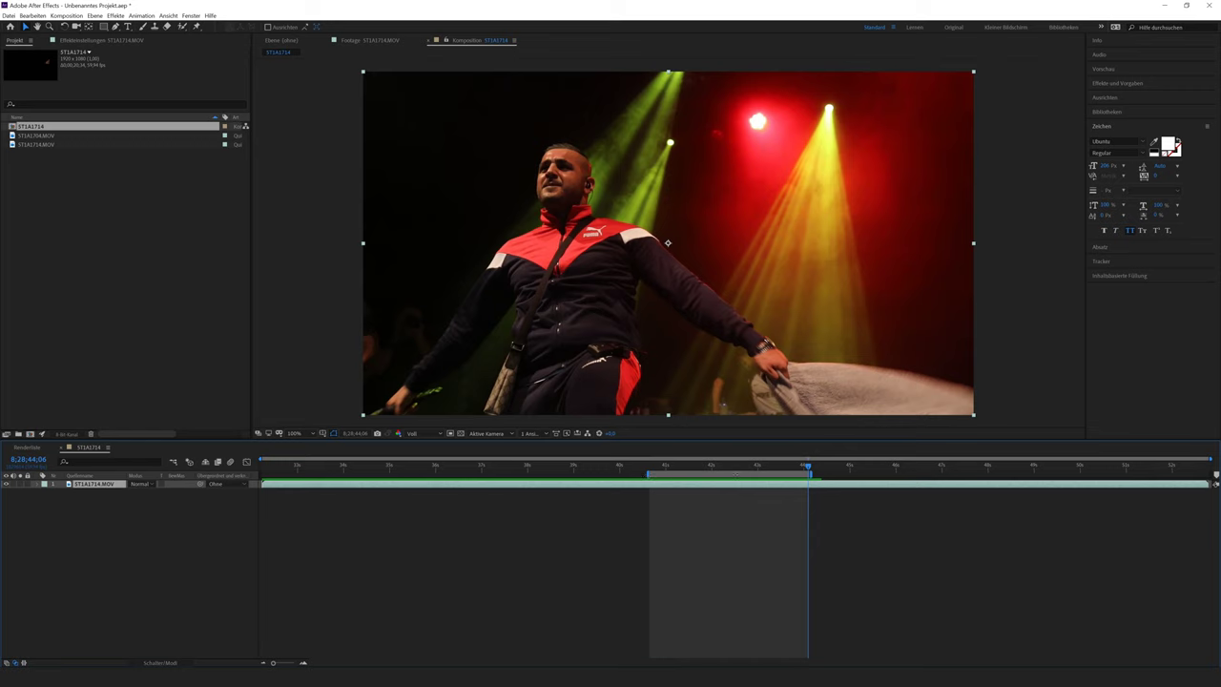
Step: Apply Komposition auf Arbeitsbereich trimmen, then scrub through the trimmed comp from its start
right_click(706, 475)
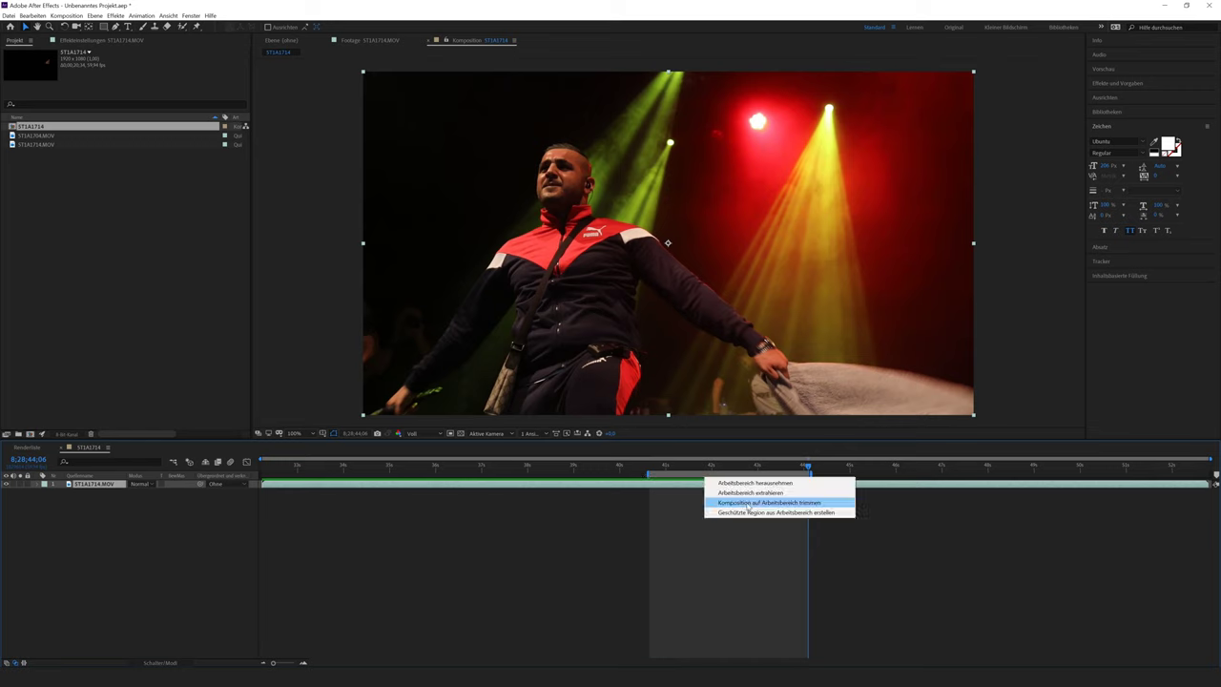
click(748, 503)
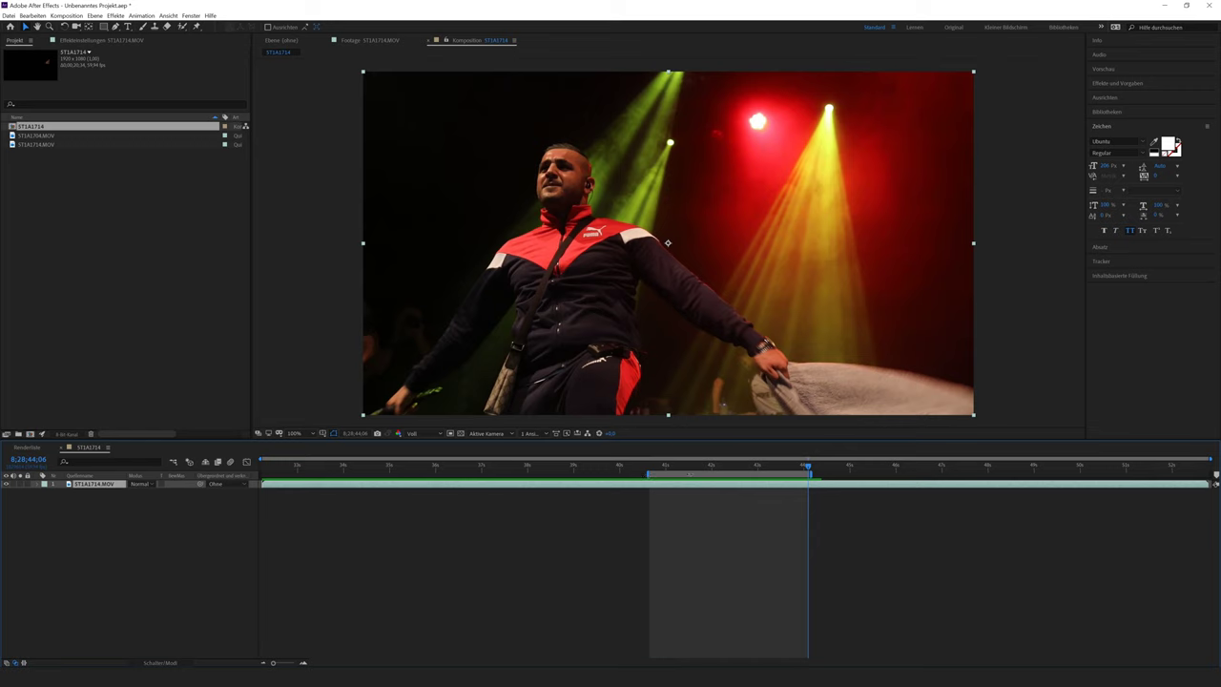
right_click(711, 475)
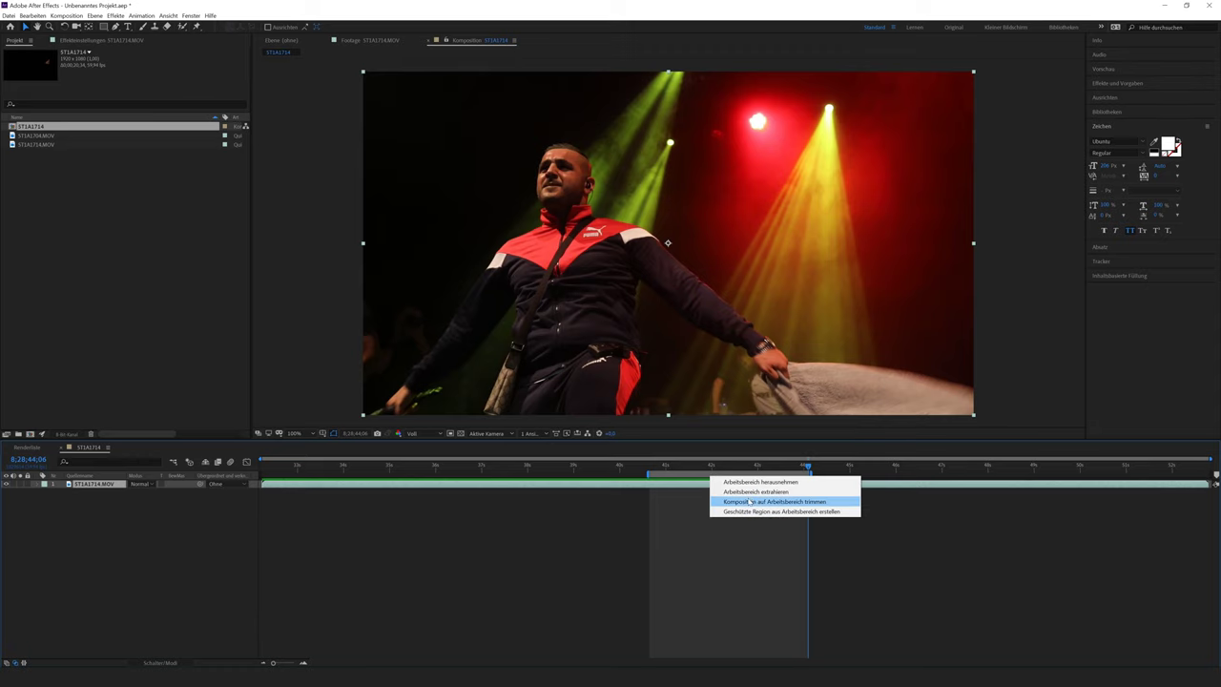
click(750, 502)
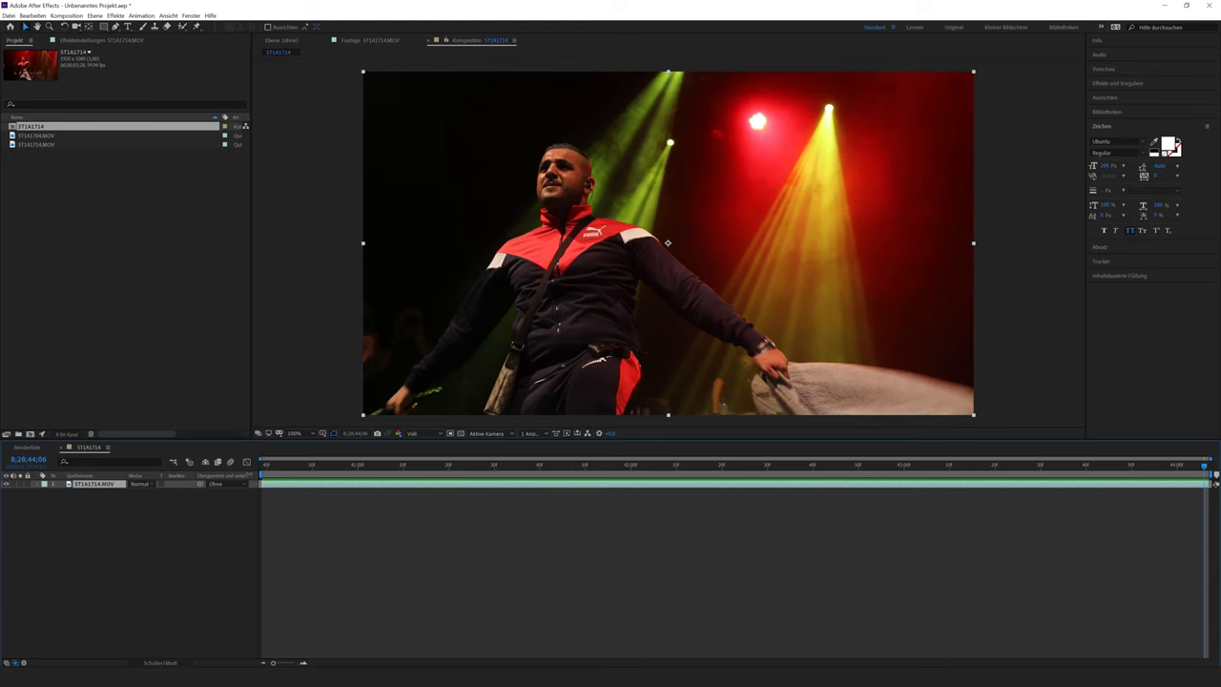
click(270, 468)
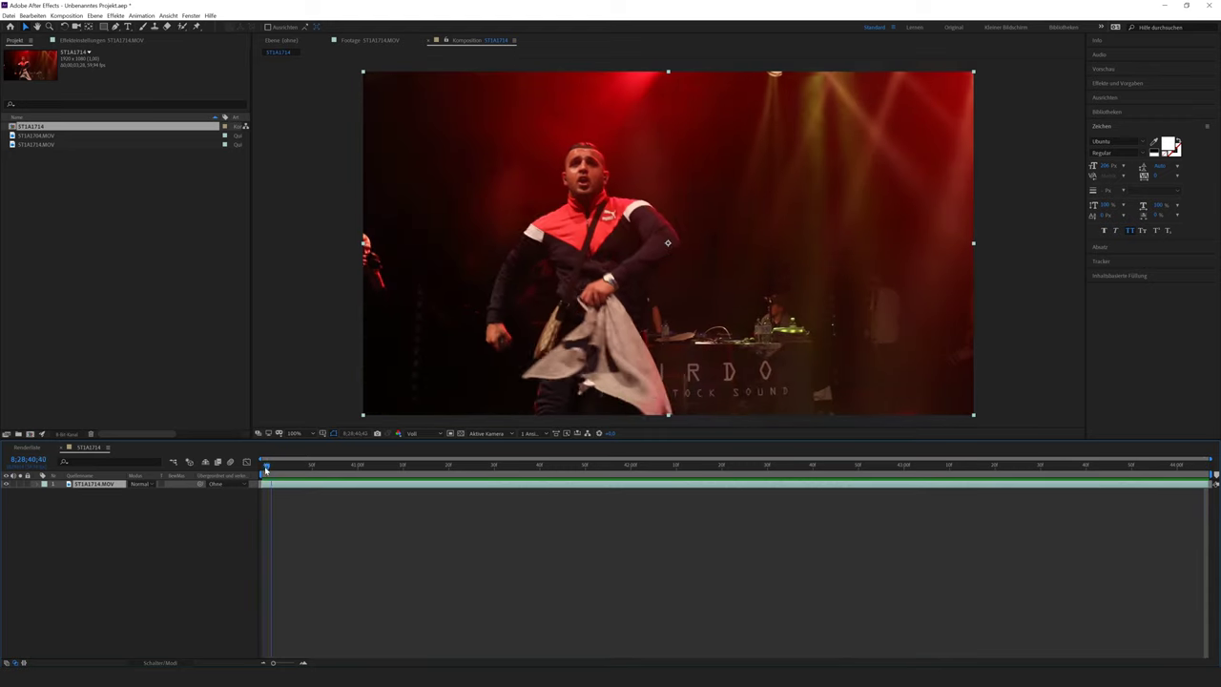
drag(292, 469, 1072, 468)
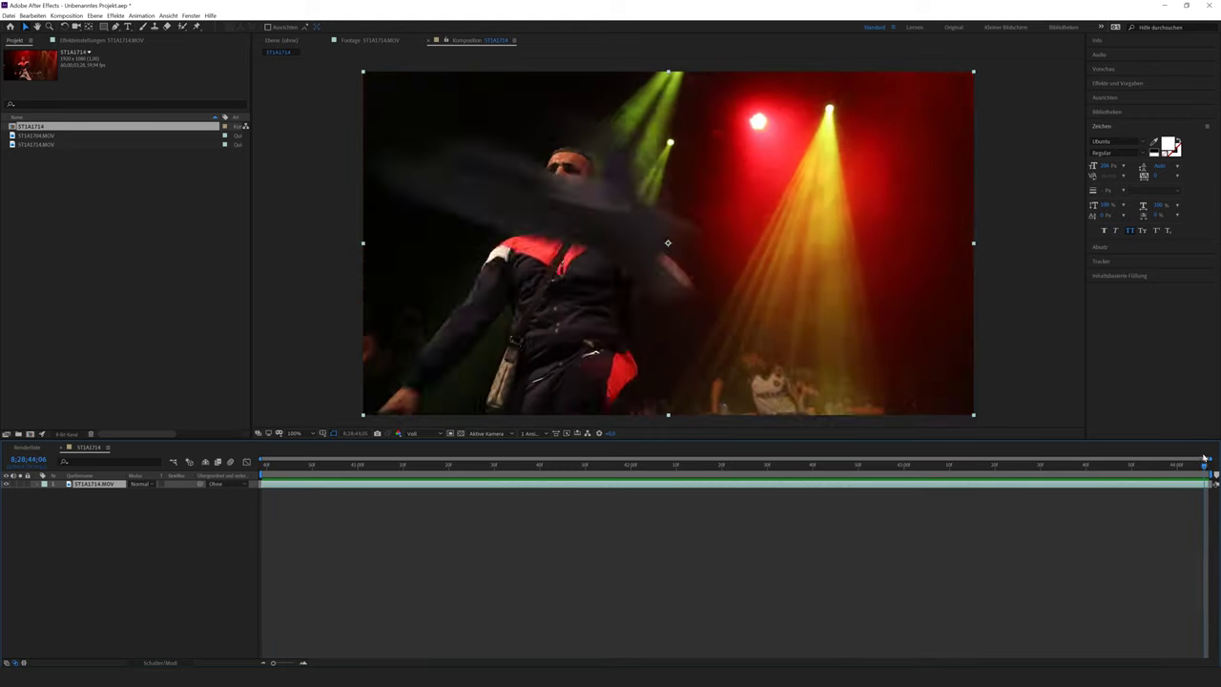
drag(960, 470, 264, 468)
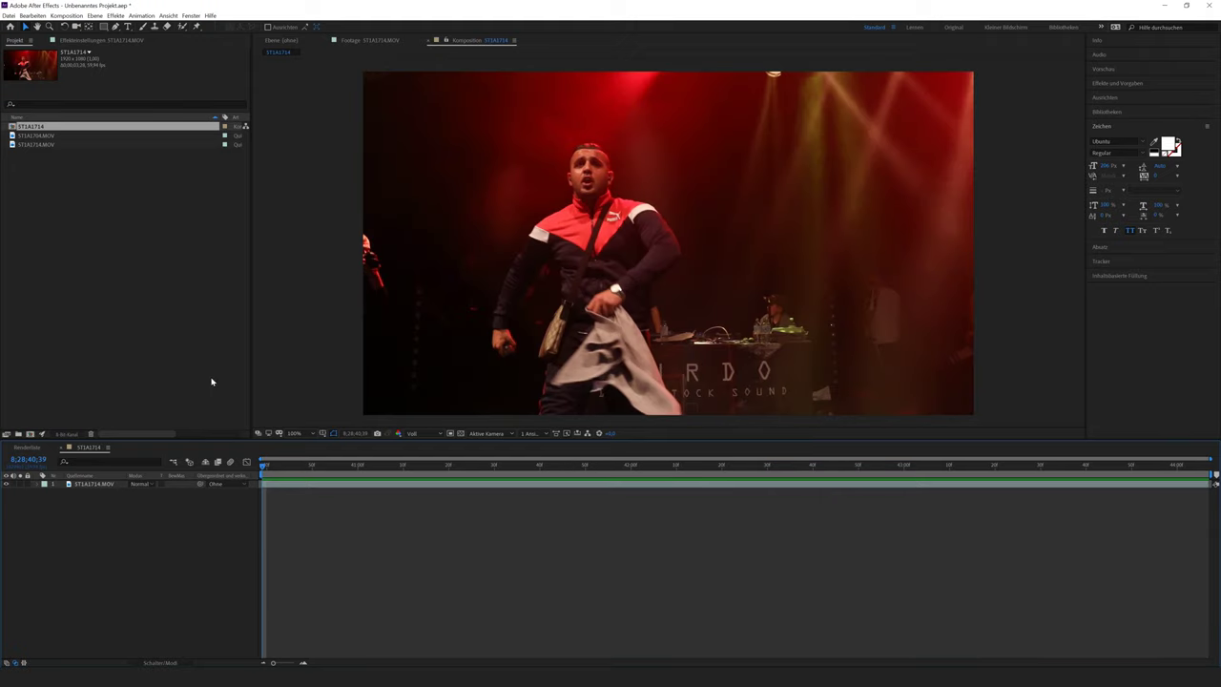
Step: Create a composition from ST1A1704.MOV and rename it Kick
double_click(36, 136)
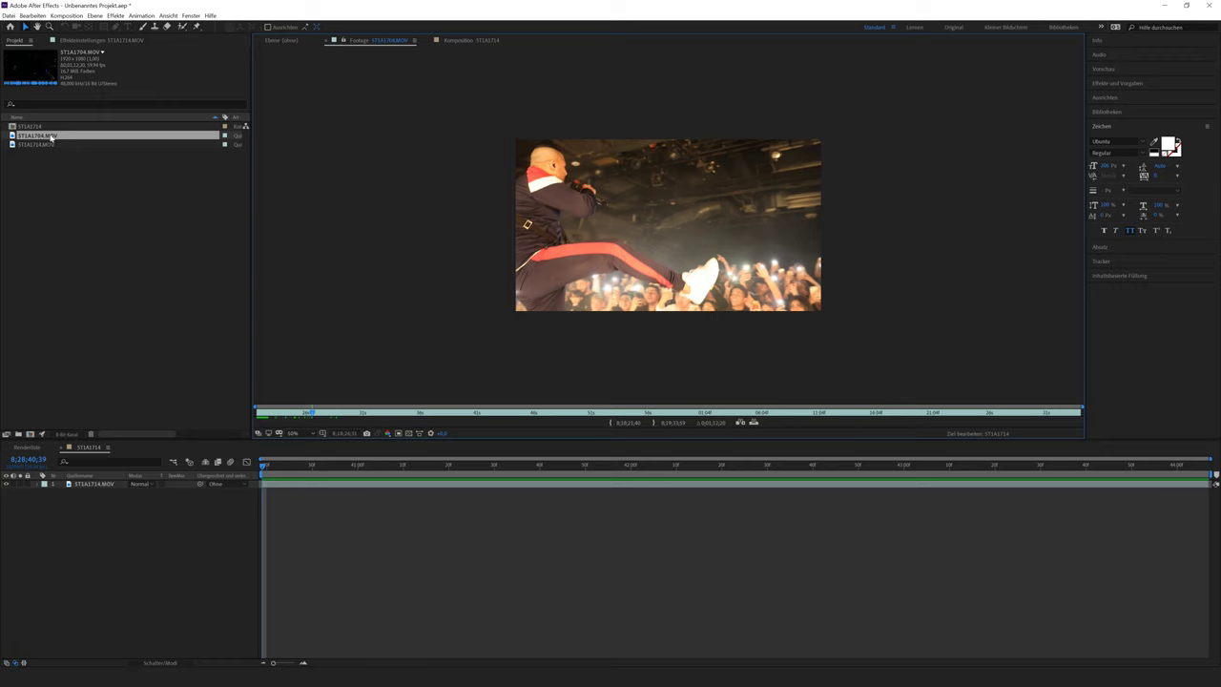
drag(52, 138, 29, 434)
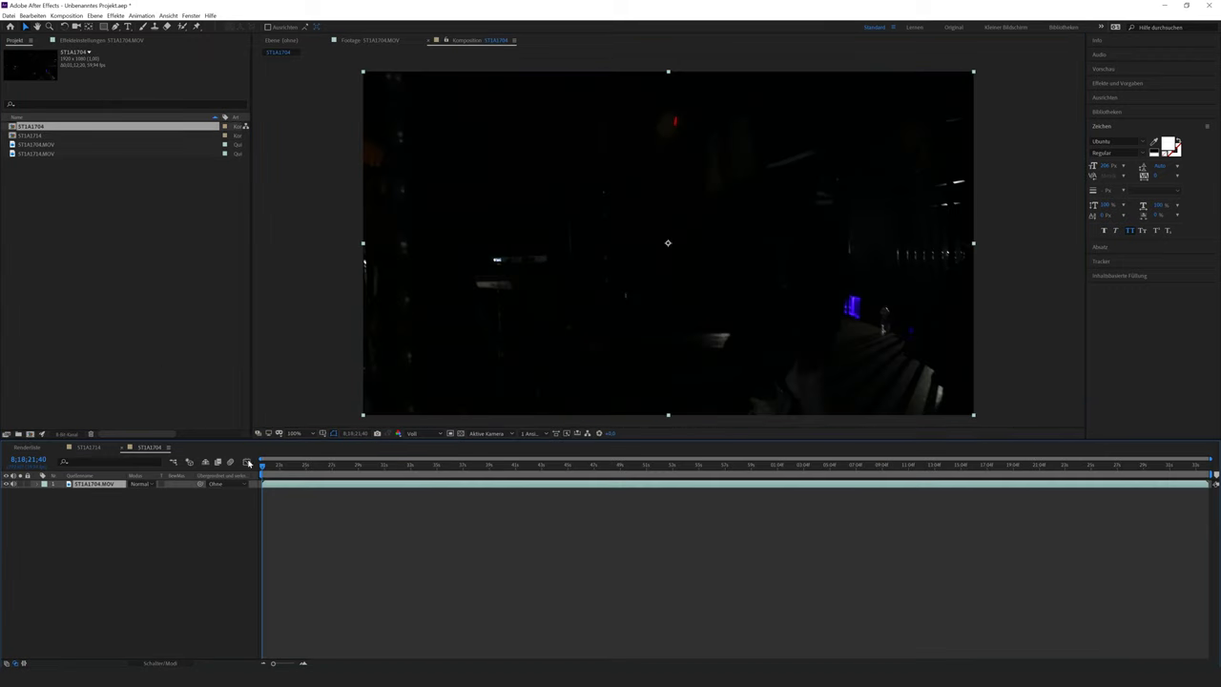
click(307, 465)
right_click(45, 127)
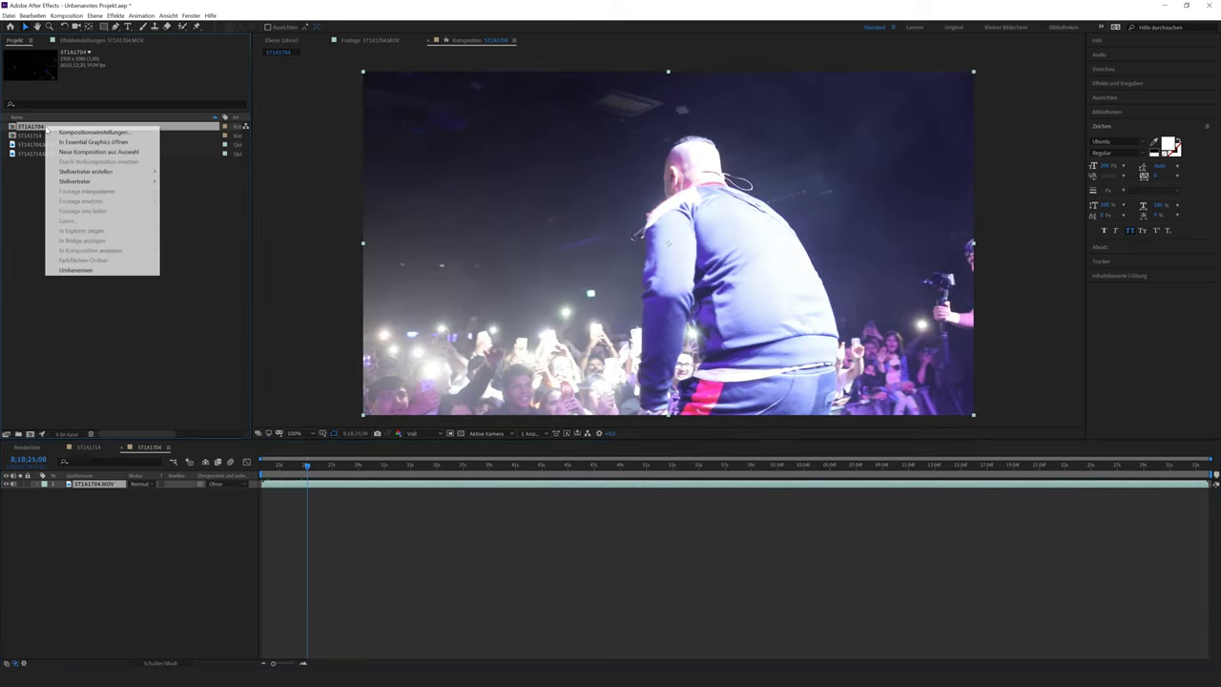
click(95, 270)
text(kick)
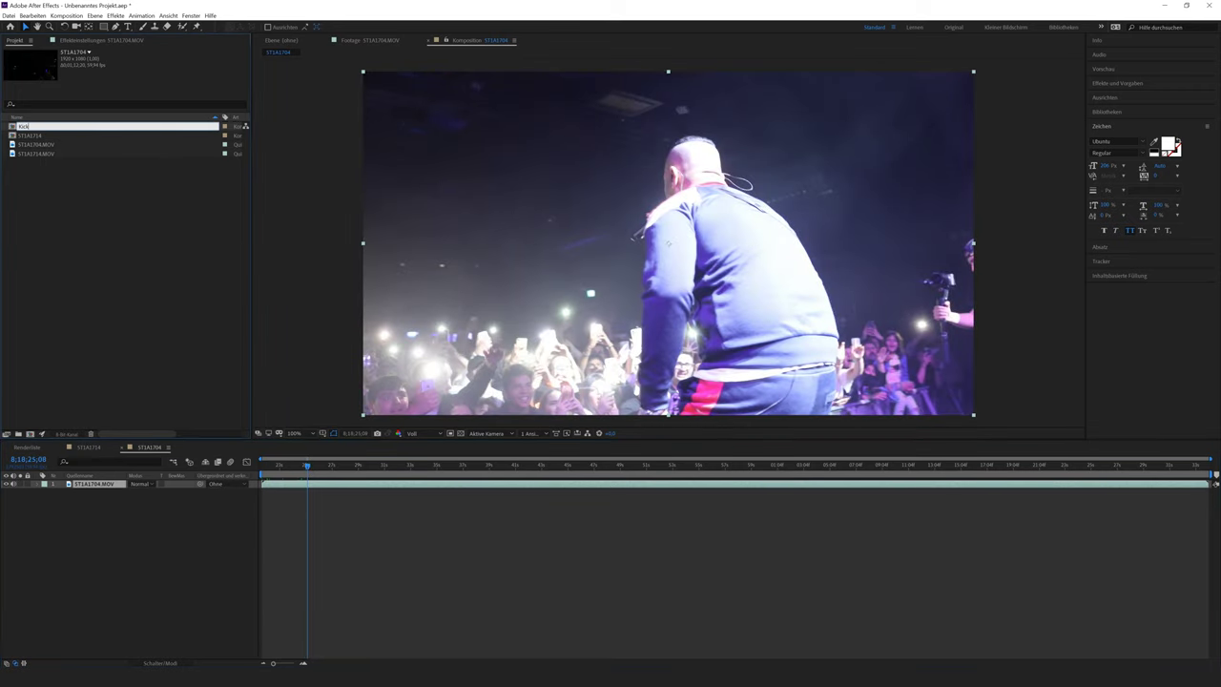
key(Return)
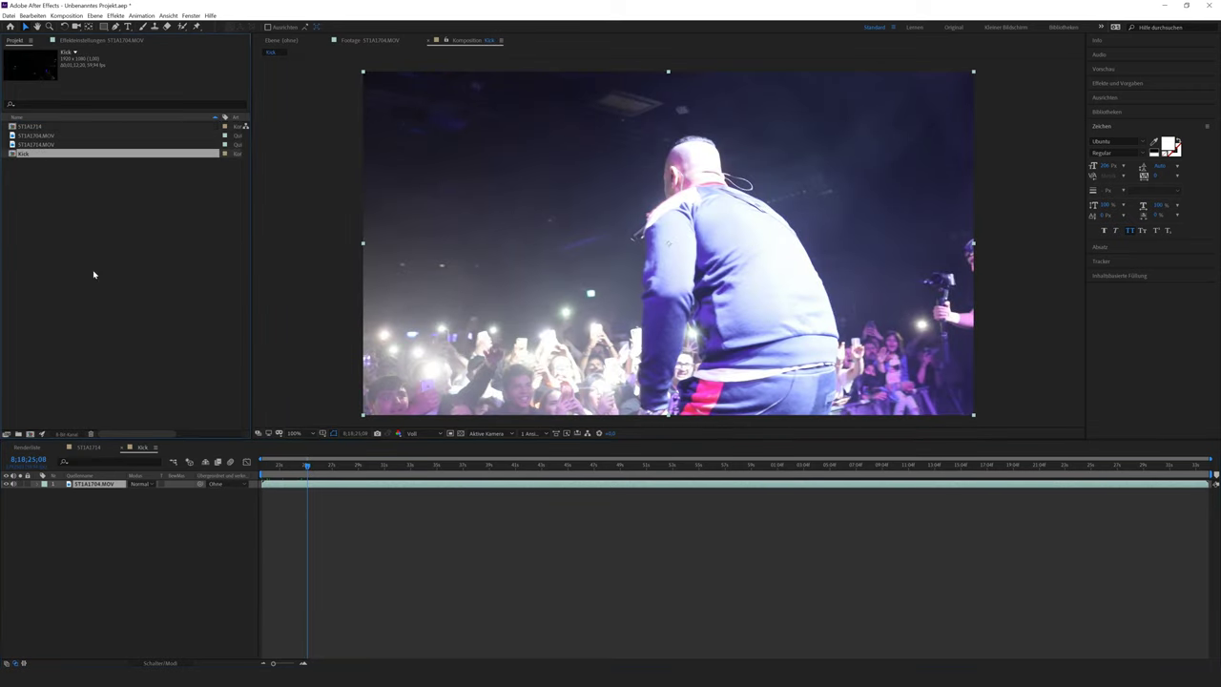
Step: End the work area just after the kick and trim the Kick comp to it
click(326, 465)
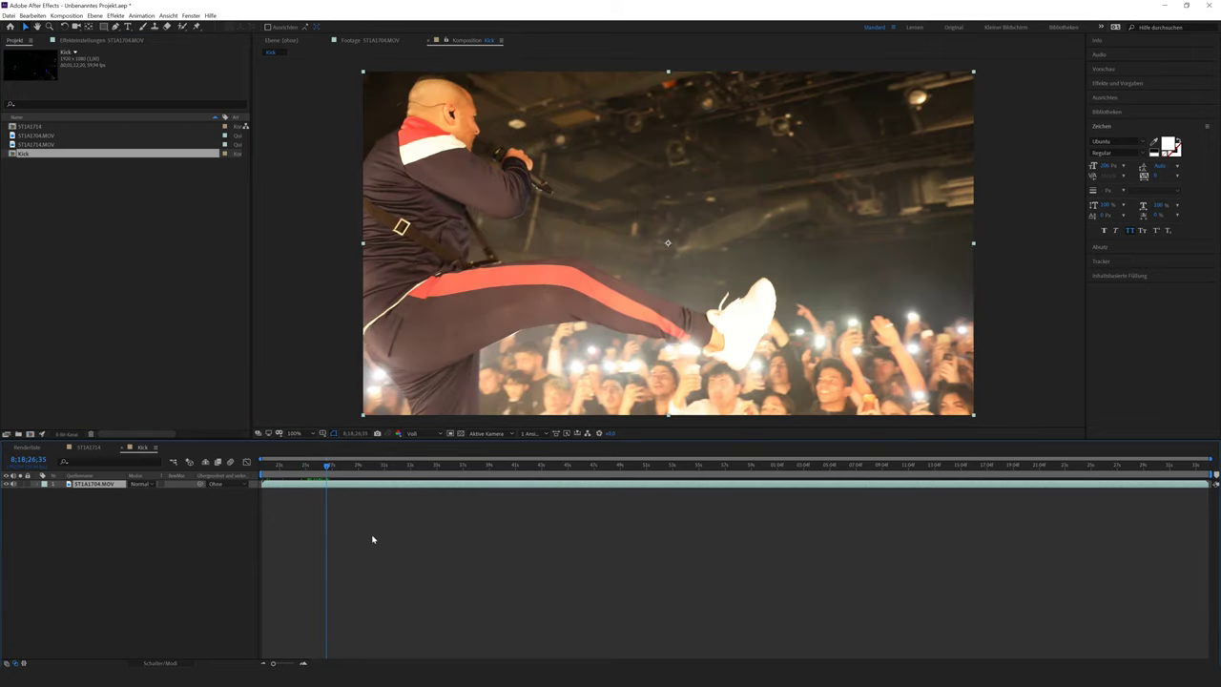
click(319, 491)
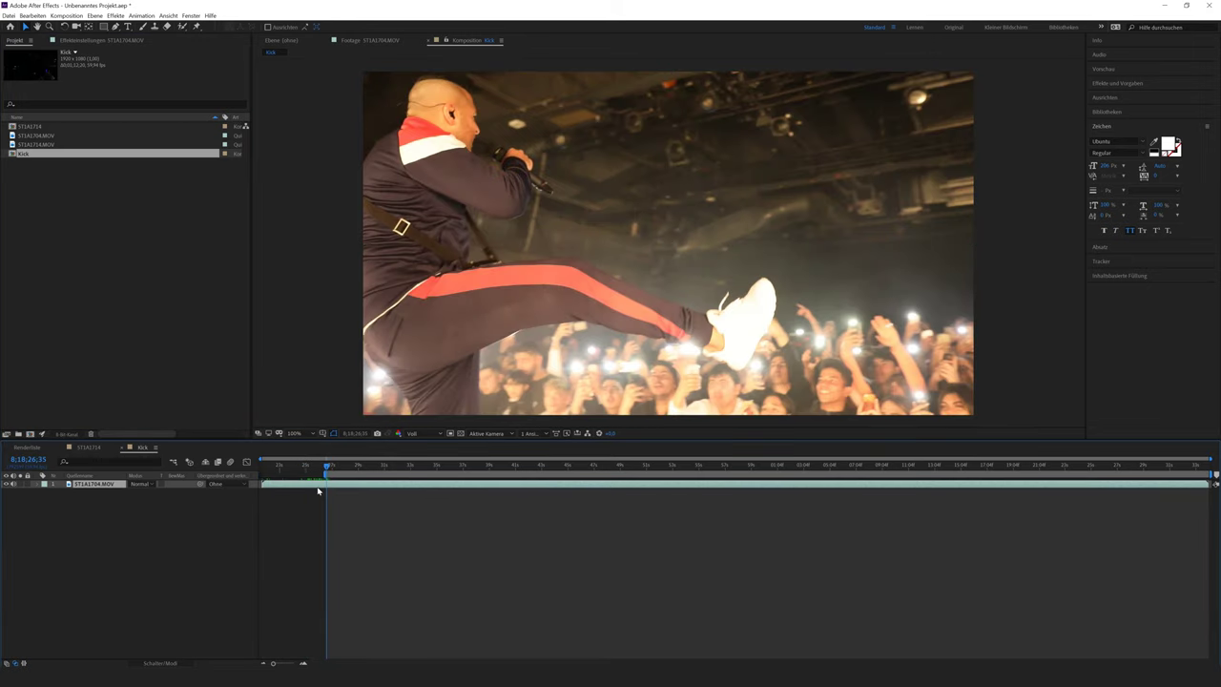
key(space)
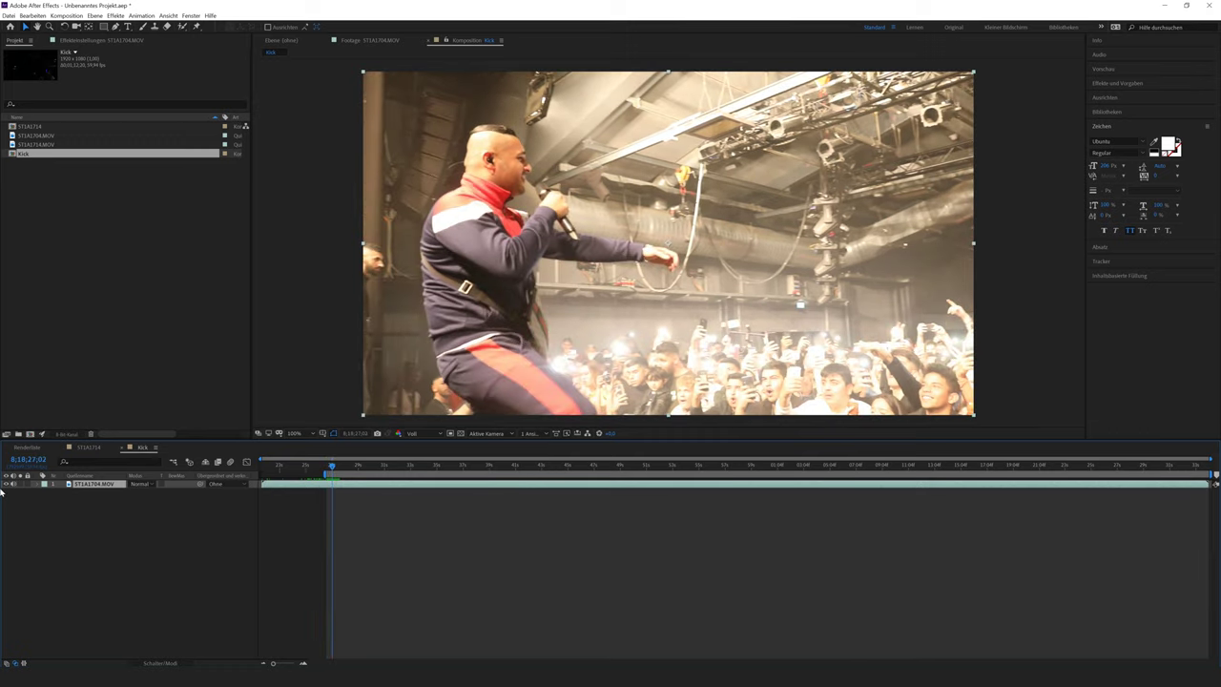
key(space)
key(space)
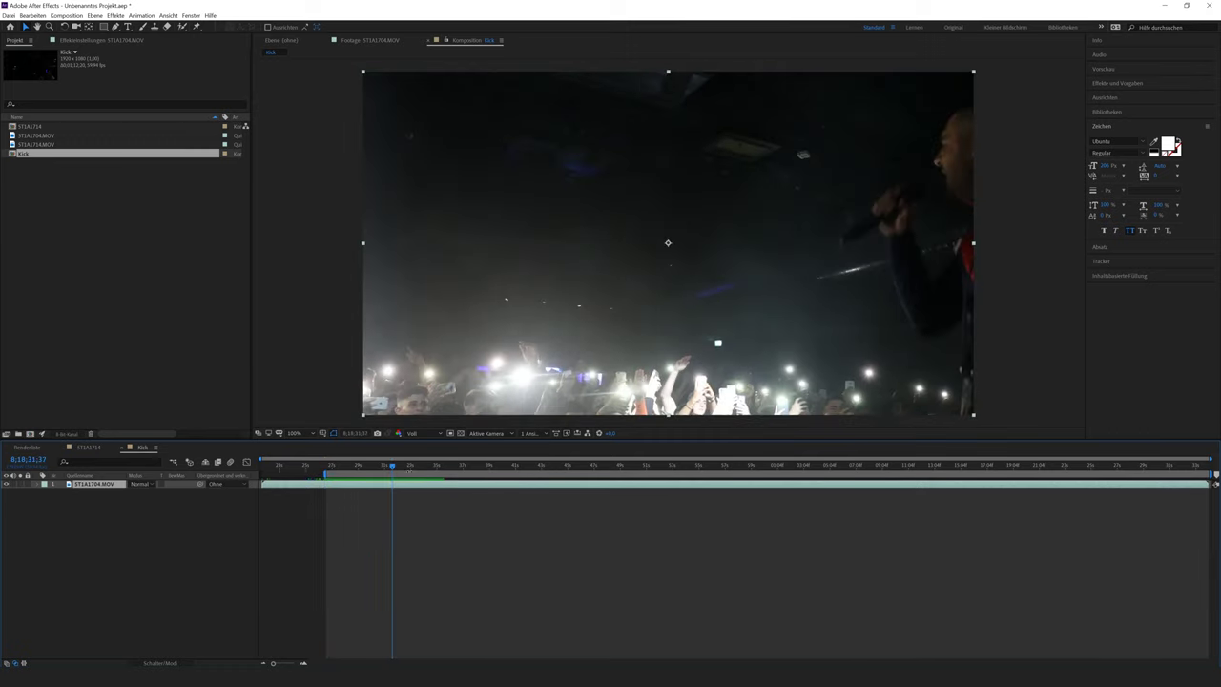
key(n)
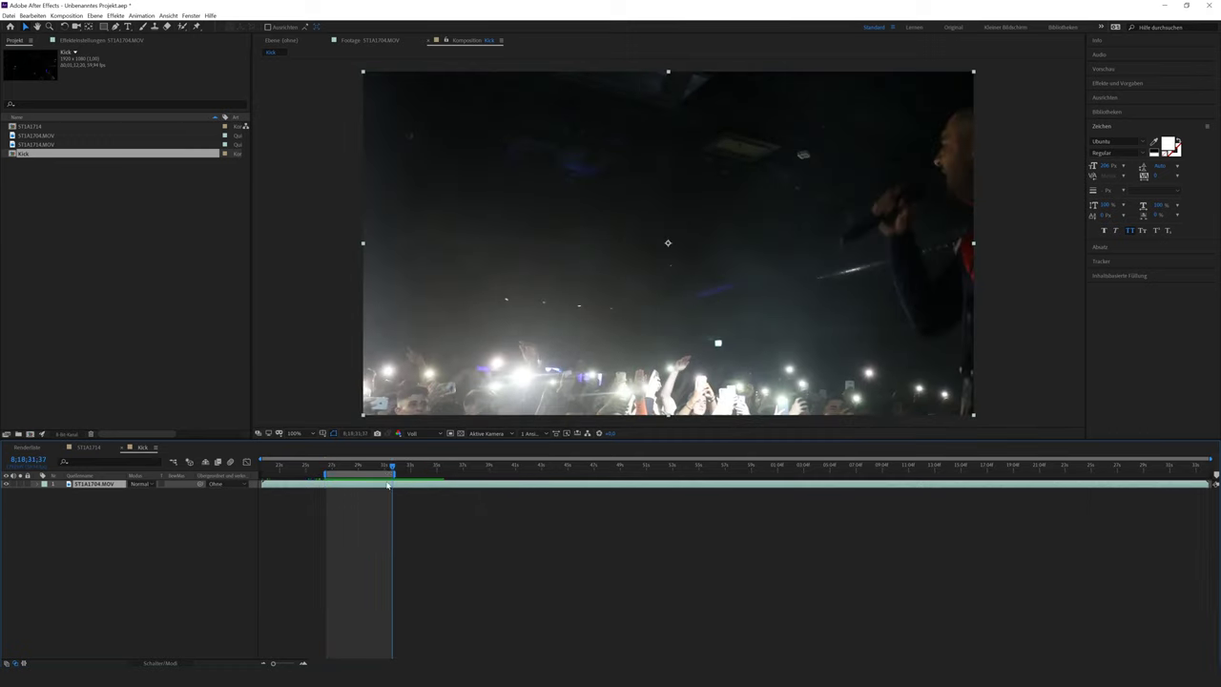
right_click(380, 475)
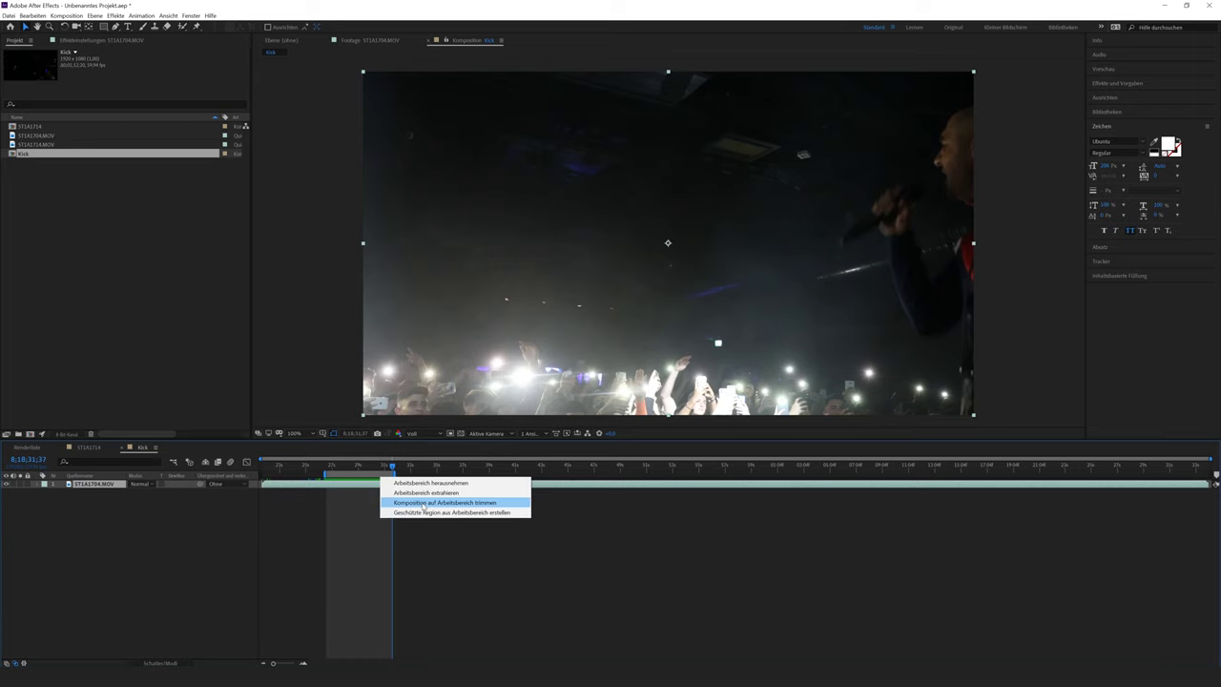
click(423, 503)
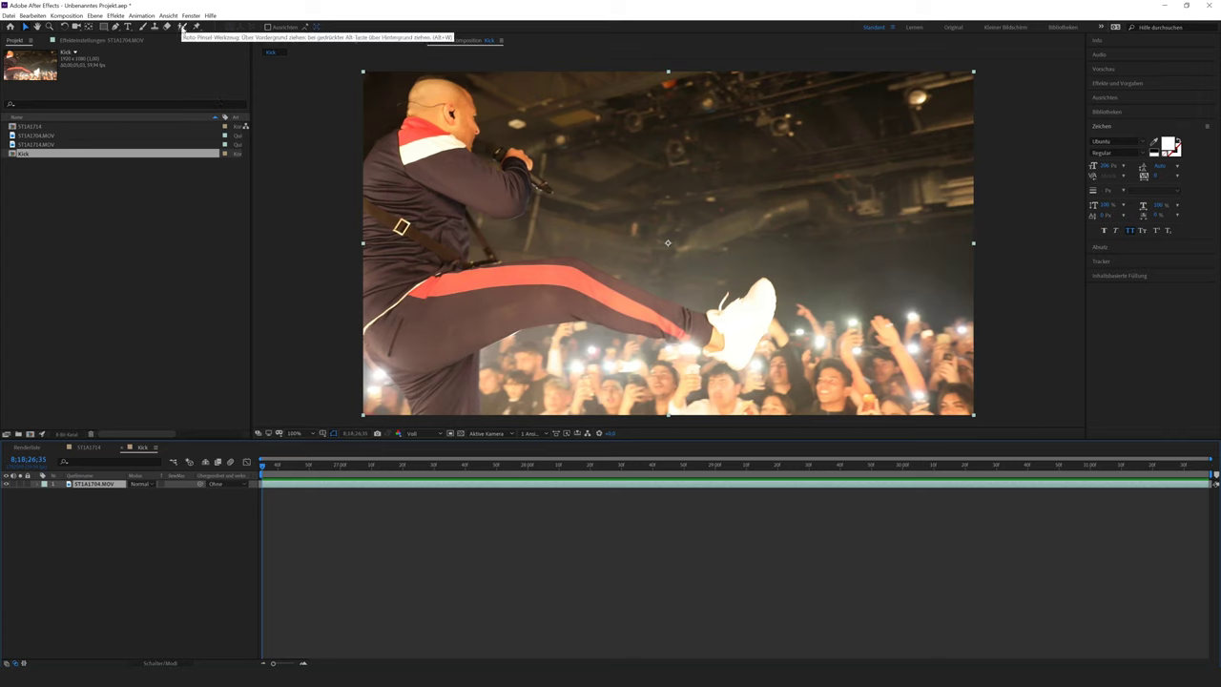
Step: Roto Brush the singer's head, body and extended leg as foreground, stepping frames to propagate
click(182, 27)
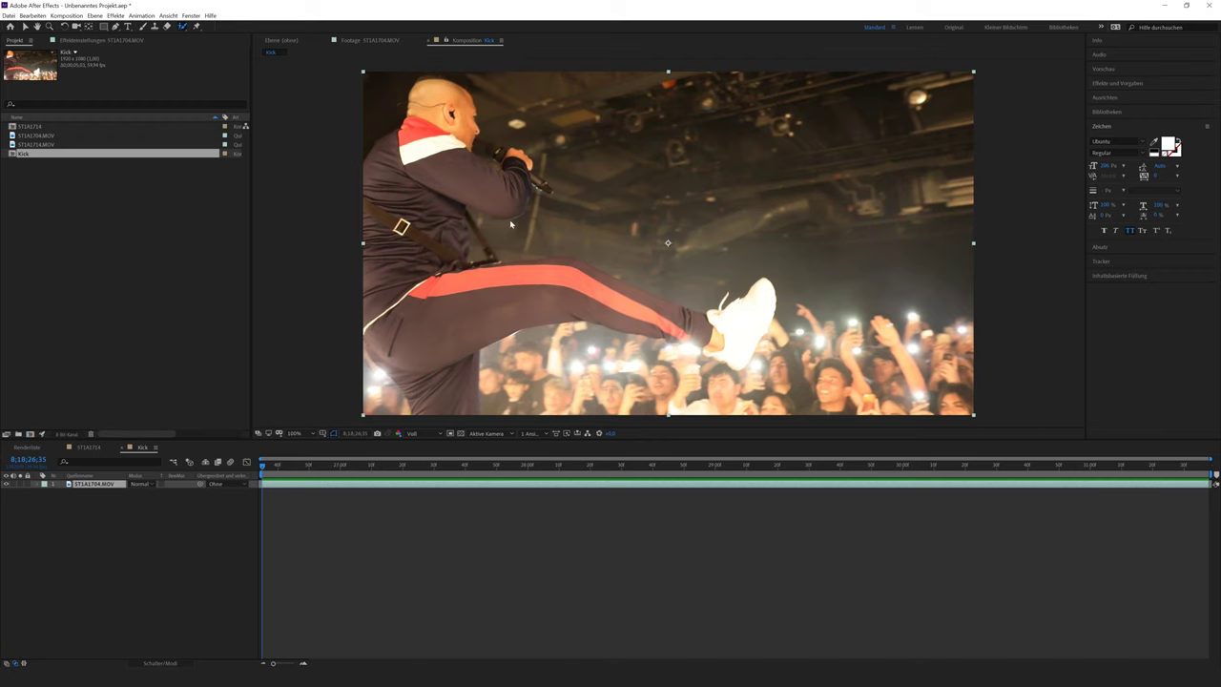
double_click(629, 250)
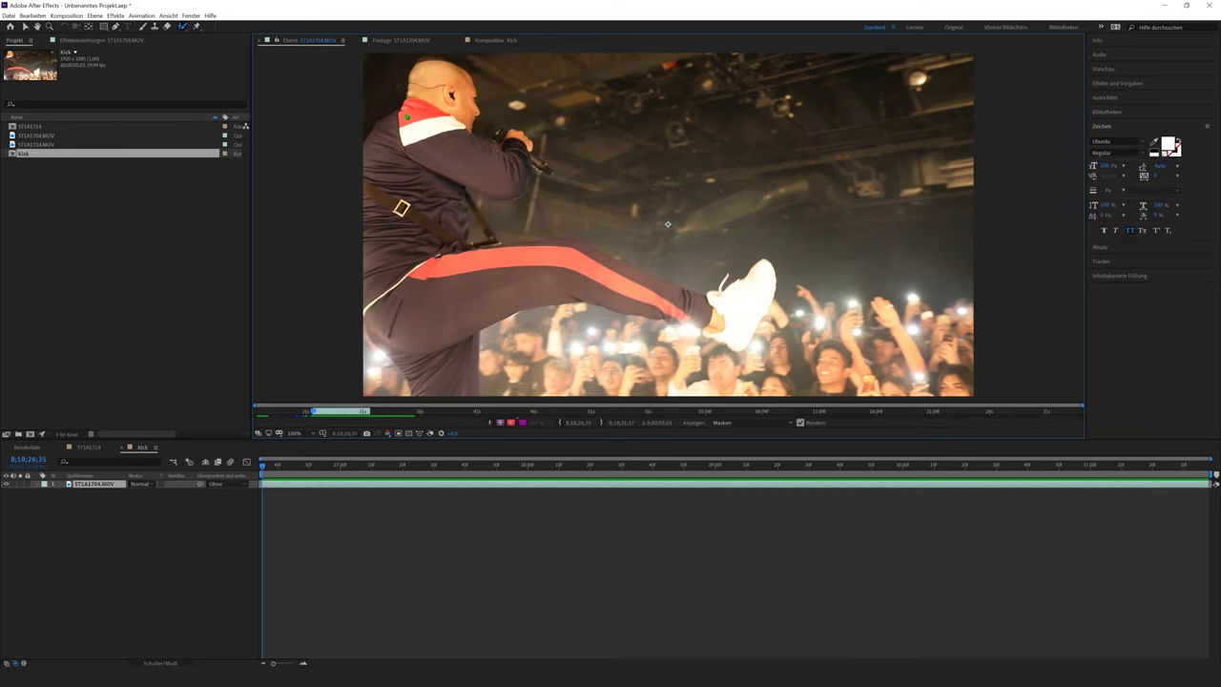
mouse_move(408, 114)
mouse_down()
mouse_move(445, 68)
mouse_move(494, 133)
mouse_move(519, 135)
mouse_move(542, 160)
mouse_move(458, 150)
mouse_move(415, 122)
mouse_move(375, 202)
mouse_move(431, 392)
mouse_move(704, 303)
mouse_move(496, 220)
mouse_up()
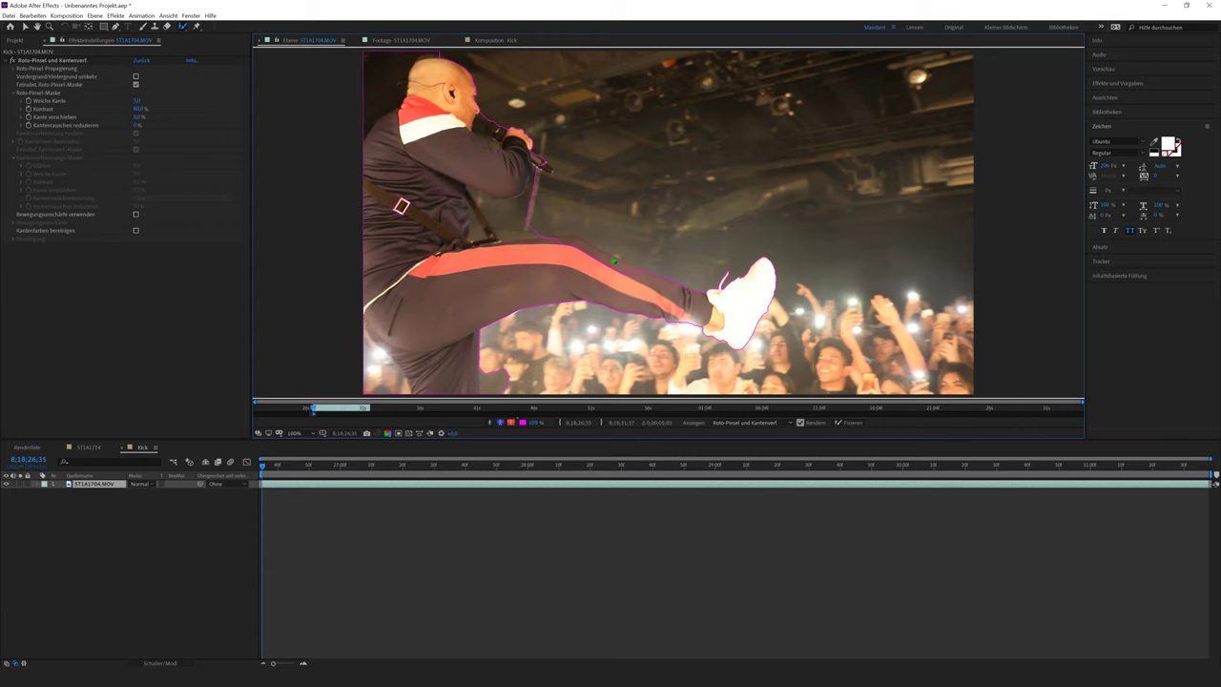
drag(640, 279, 596, 262)
key(Page_Down)
drag(539, 246, 501, 160)
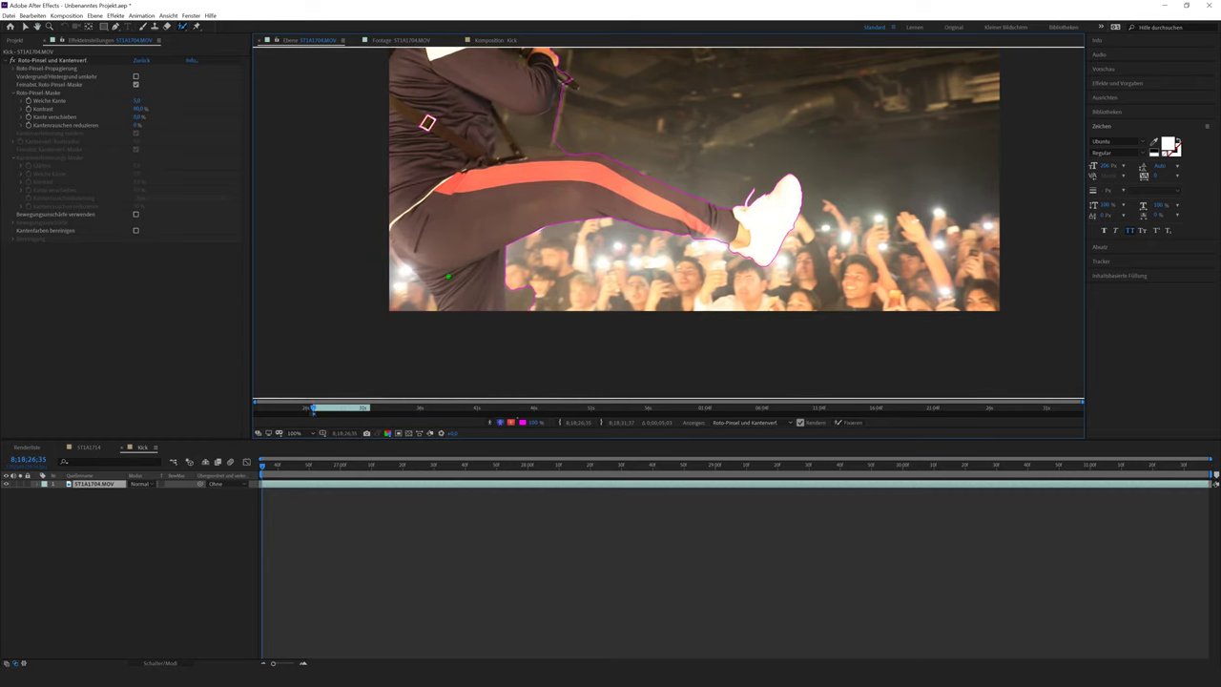
drag(427, 123, 402, 264)
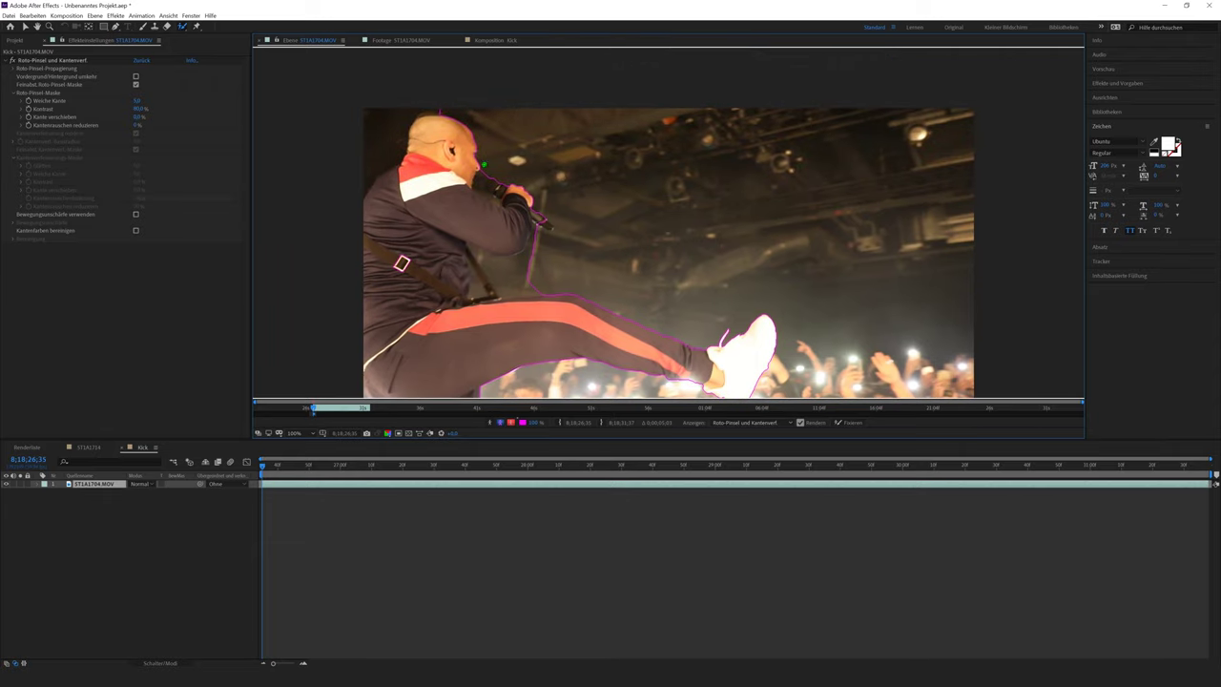
drag(465, 124, 432, 118)
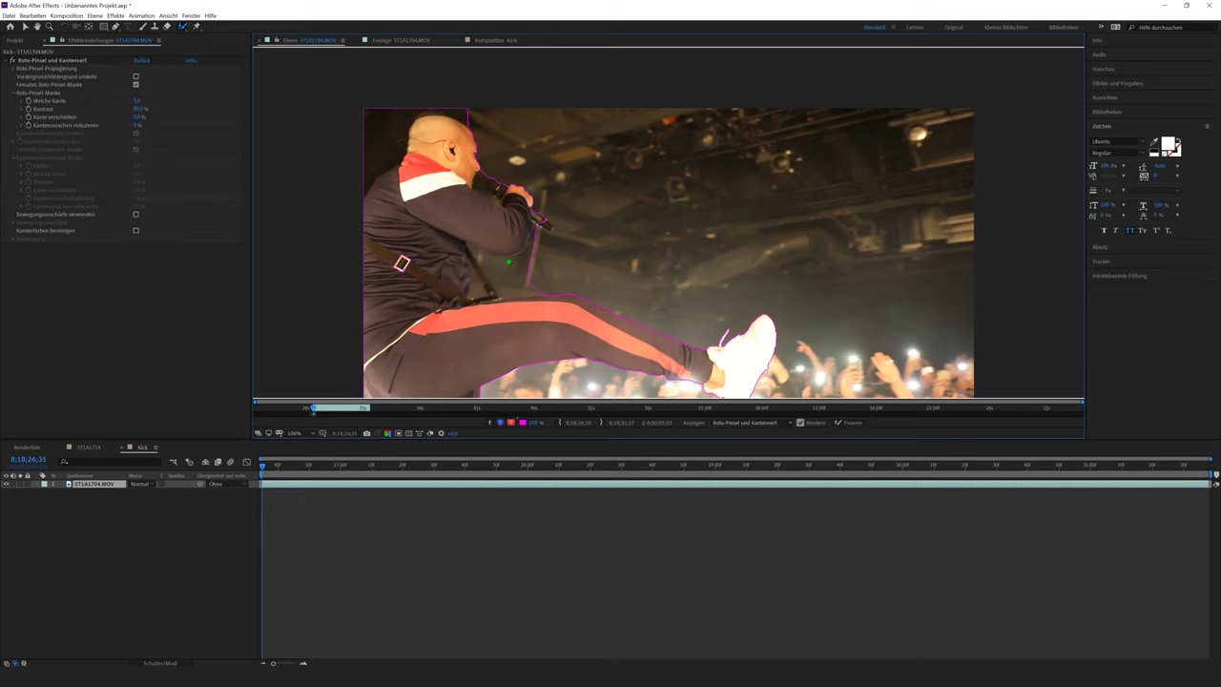
key(Page_Down)
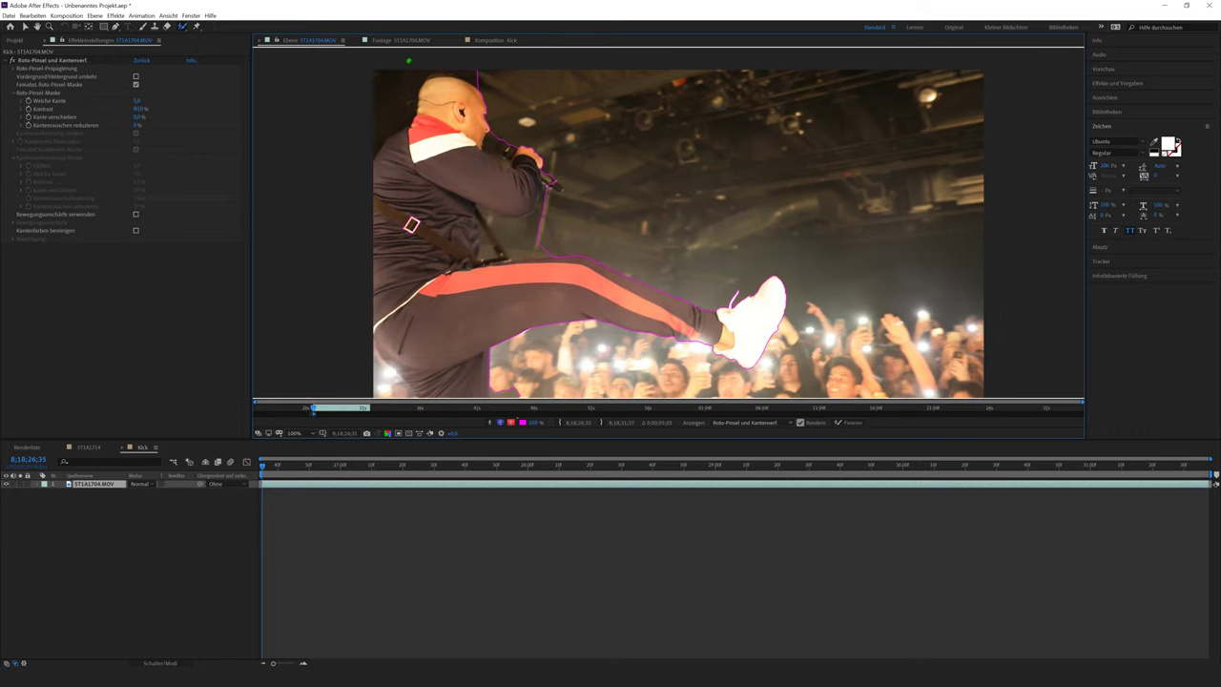
Step: Add the trousers and jacket to the matte and subtract background beside the trousers
scroll(565, 242, down, 2)
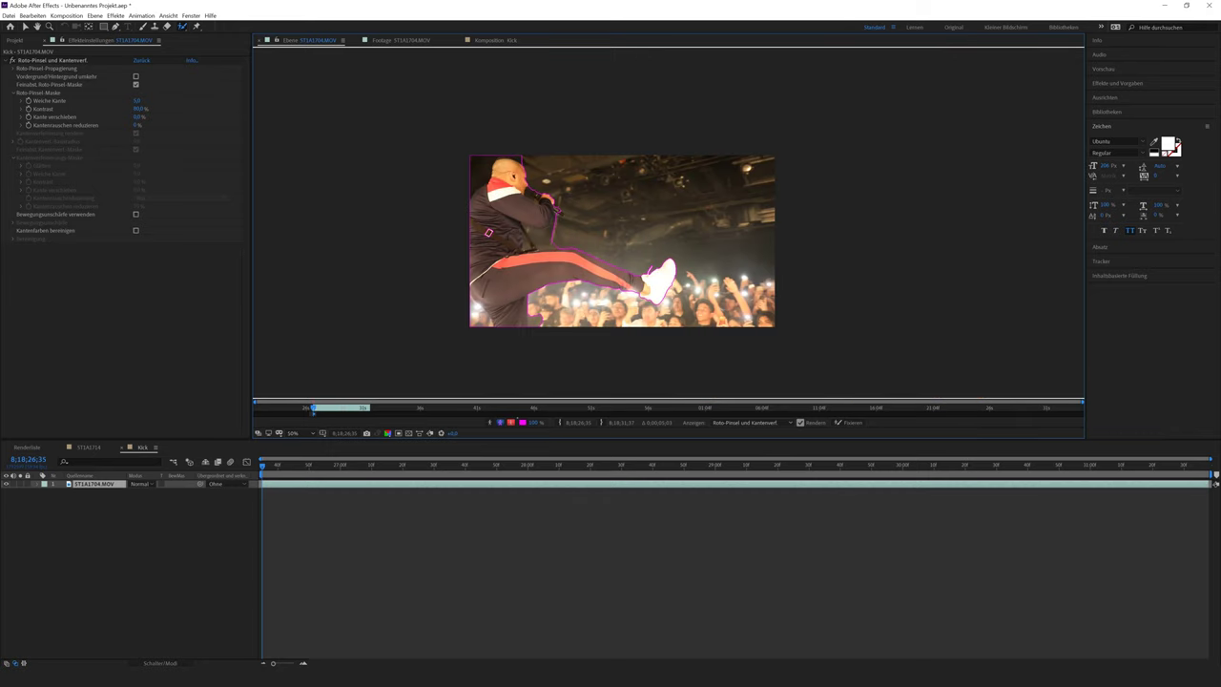
scroll(587, 151, up, 1)
scroll(586, 151, up, 2)
scroll(587, 151, up, 1)
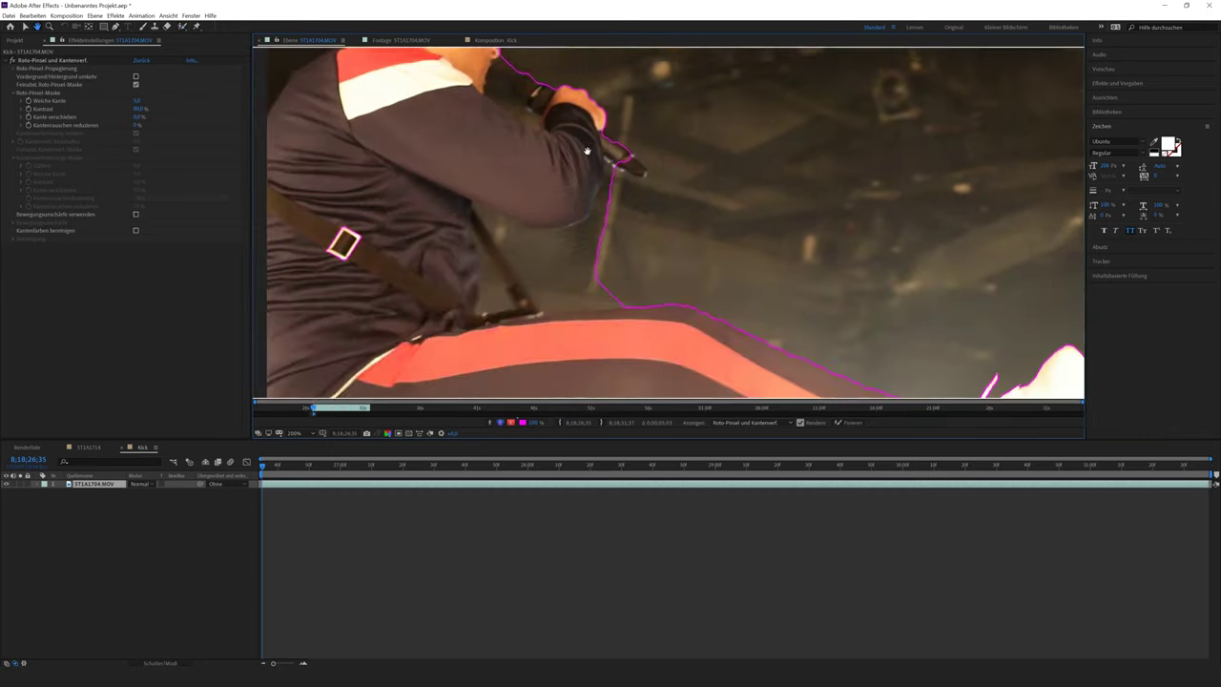
scroll(586, 151, down, 1)
scroll(587, 151, down, 1)
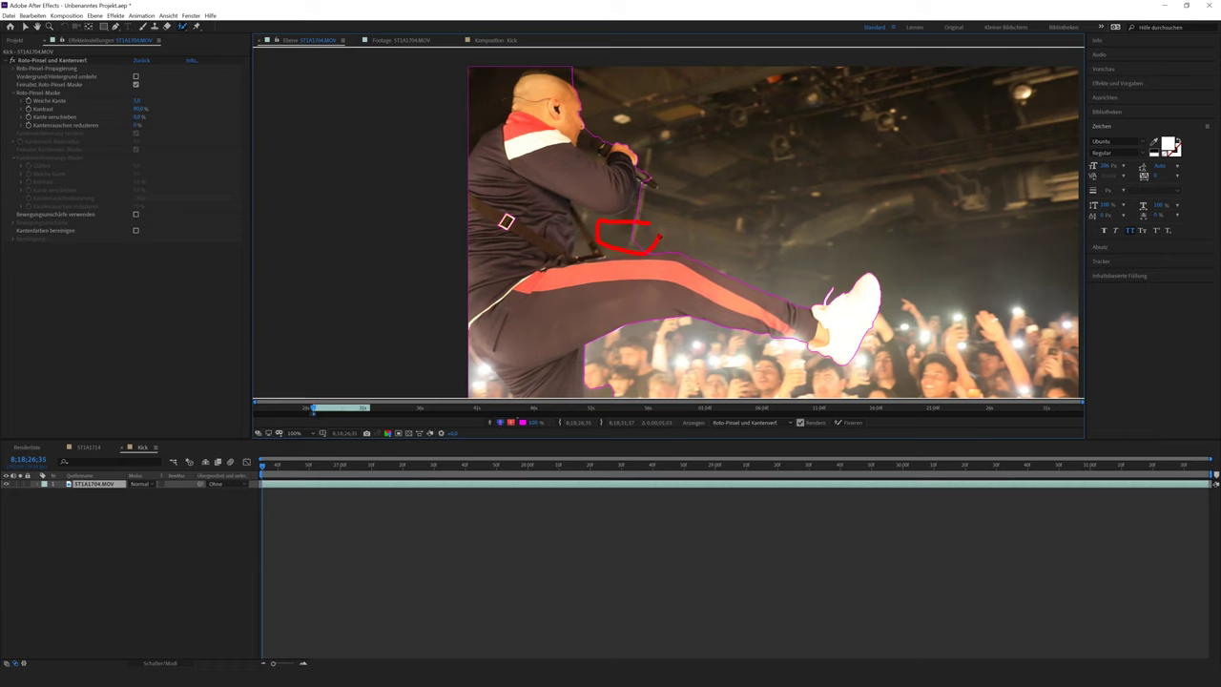
drag(643, 258, 584, 269)
drag(625, 257, 605, 263)
drag(594, 219, 577, 218)
drag(577, 219, 557, 178)
Step: Touch up the arm, remove background above the left shoulder and at lower left, then advance one frame
alt+click(581, 244)
alt+click(578, 238)
drag(511, 70, 481, 119)
scroll(505, 191, down, 5)
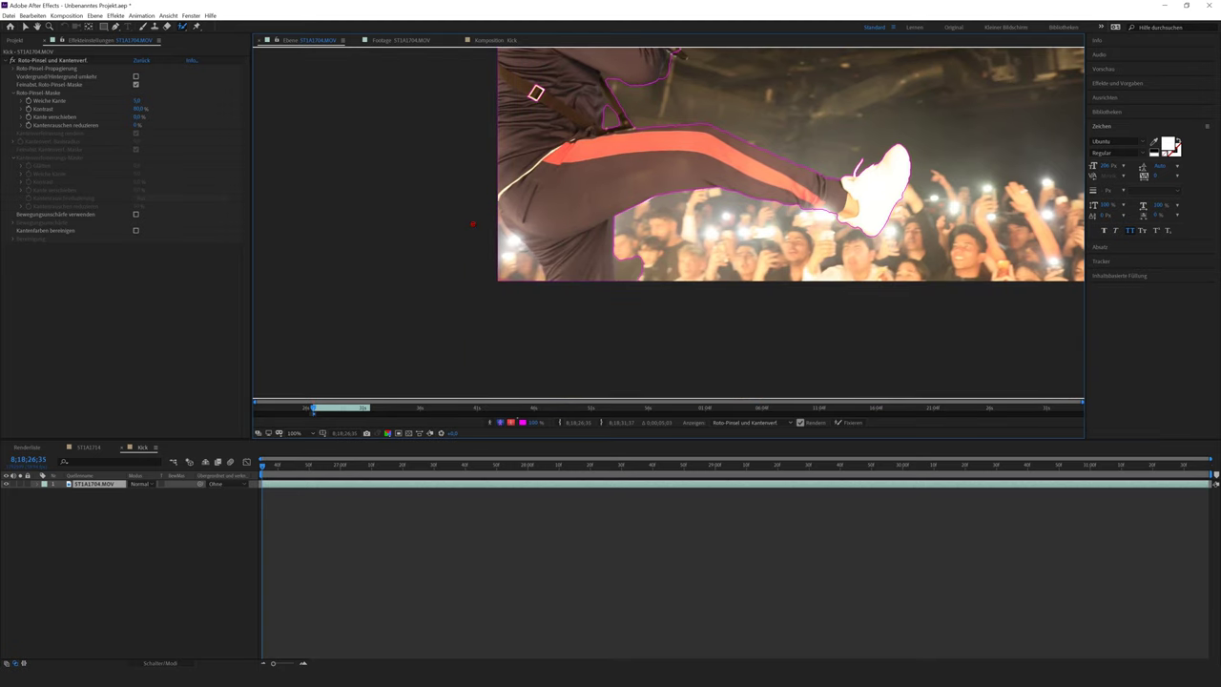
drag(521, 264, 527, 277)
scroll(512, 87, up, 5)
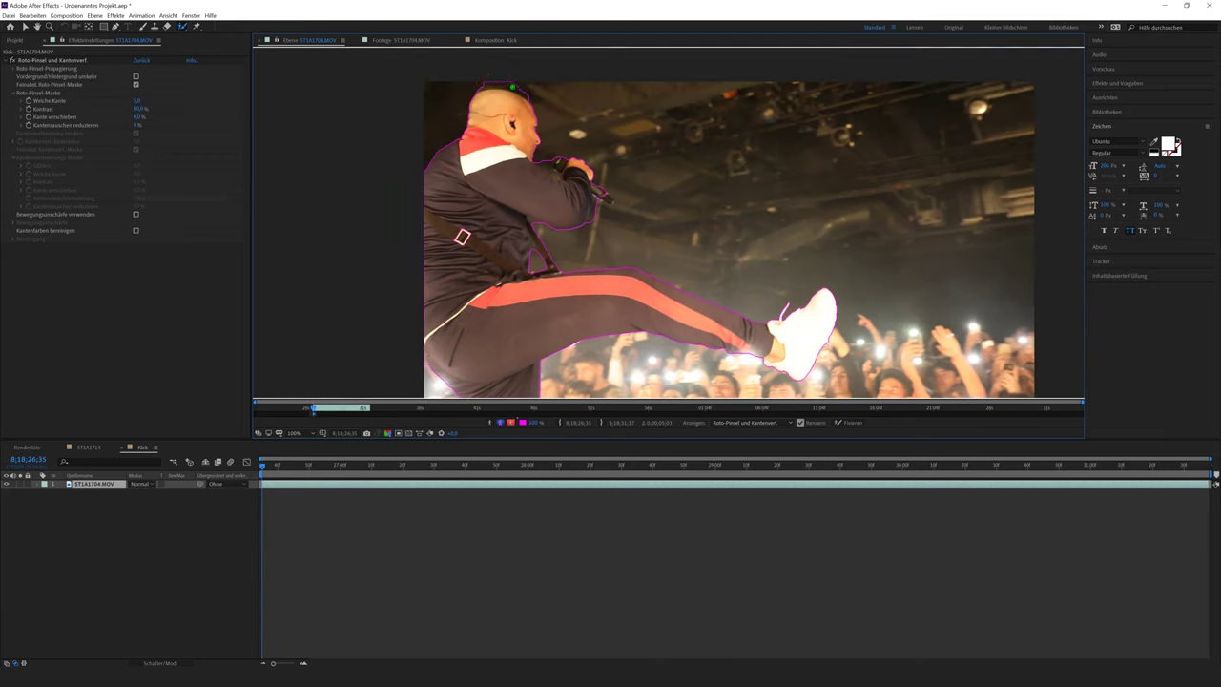
scroll(556, 235, down, 3)
scroll(556, 235, up, 3)
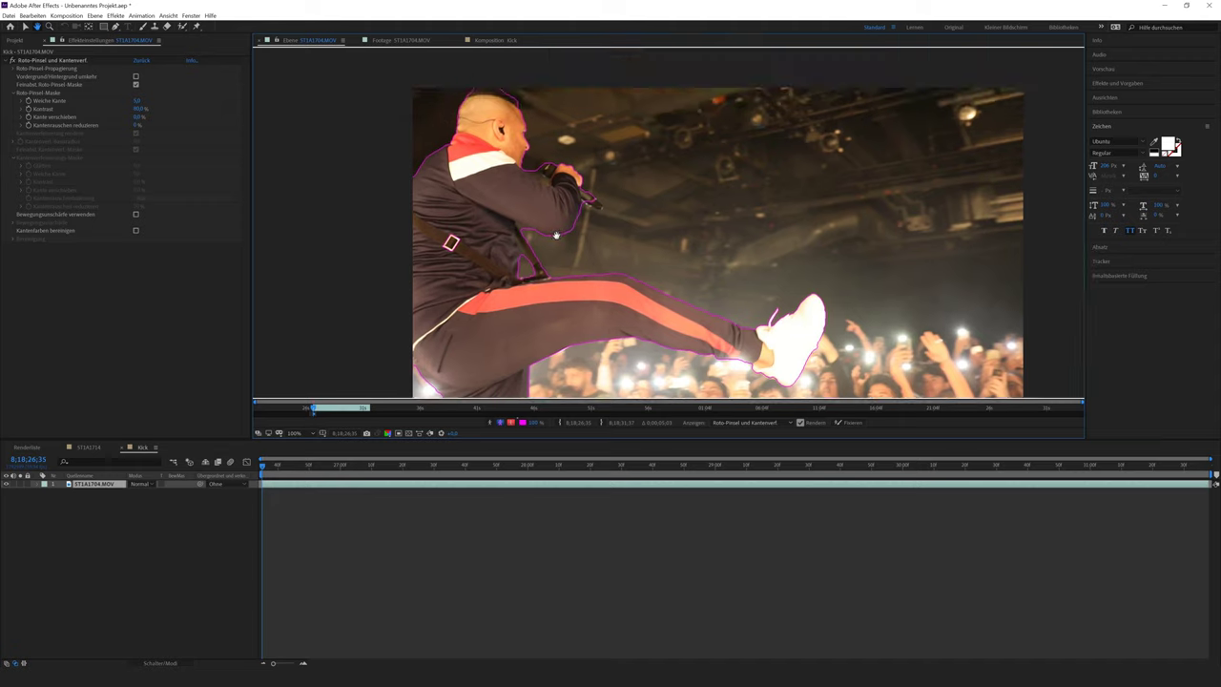
scroll(556, 234, right, 2)
scroll(595, 177, down, 2)
scroll(595, 177, up, 3)
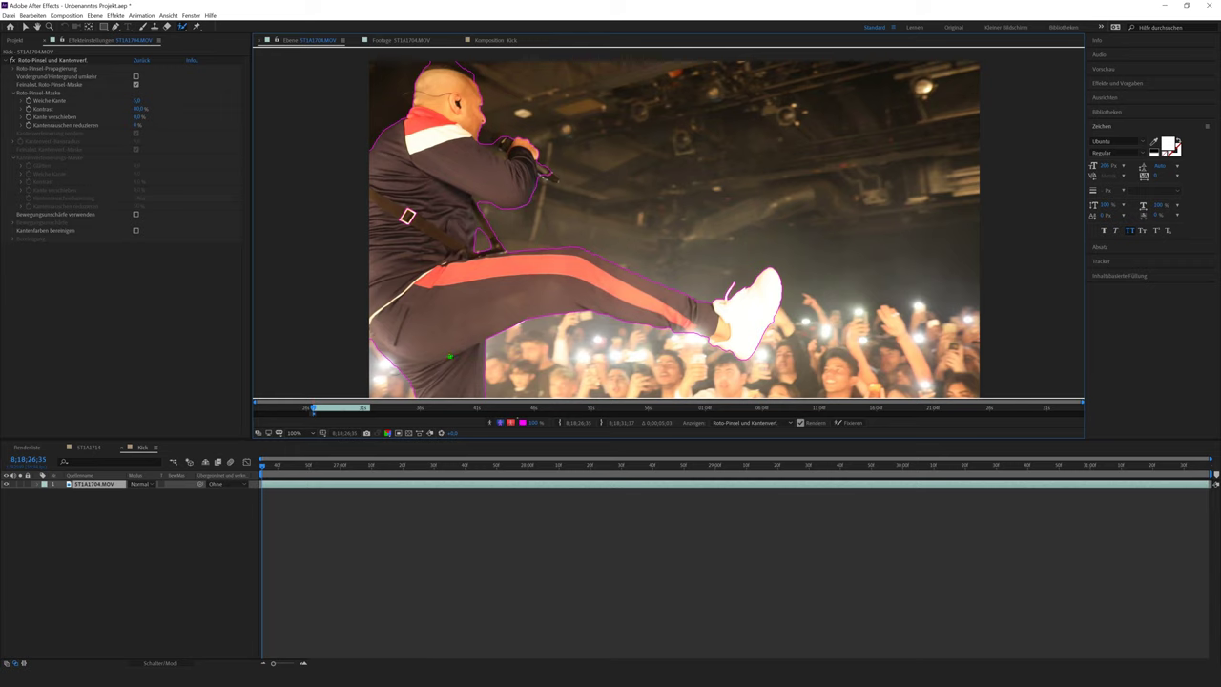
key(Page_Down)
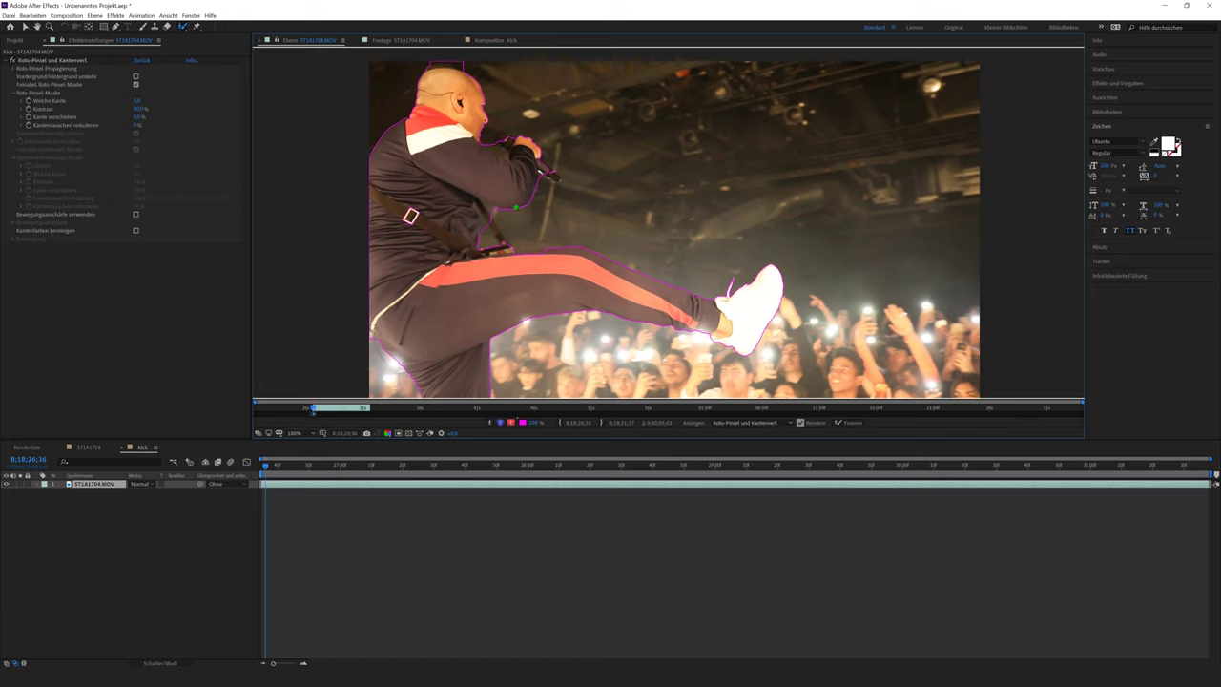
Step: Add the trouser leg and jacket to the matte and remove the stray outline above the head
drag(548, 262, 512, 259)
drag(502, 238, 482, 212)
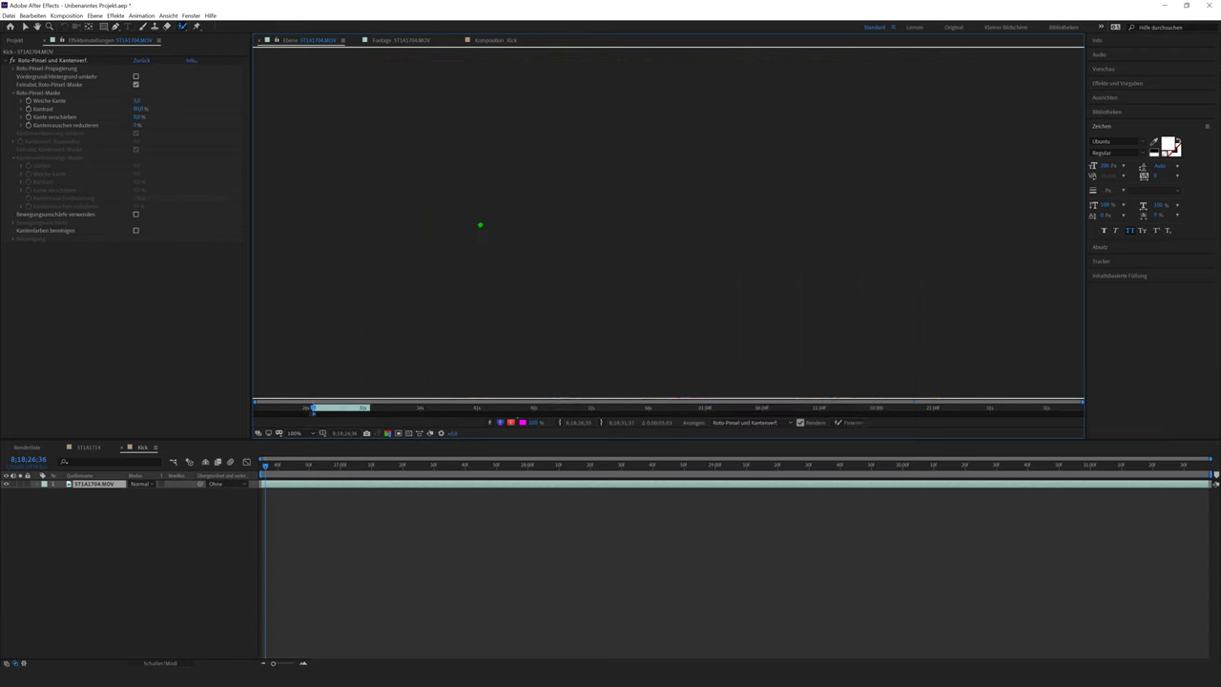
mouse_move(464, 65)
mouse_down()
mouse_move(449, 62)
mouse_move(456, 69)
mouse_up()
scroll(498, 268, down, 1)
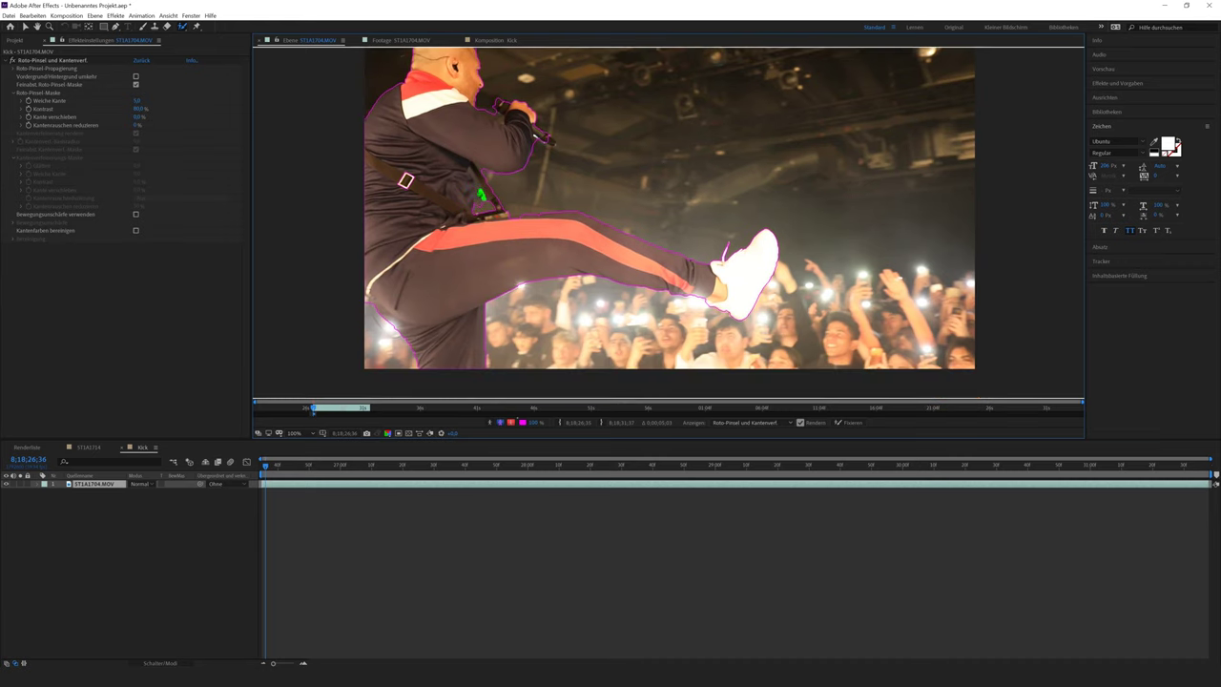
scroll(505, 262, up, 3)
mouse_move(508, 259)
mouse_down()
mouse_move(530, 168)
mouse_move(587, 211)
mouse_up()
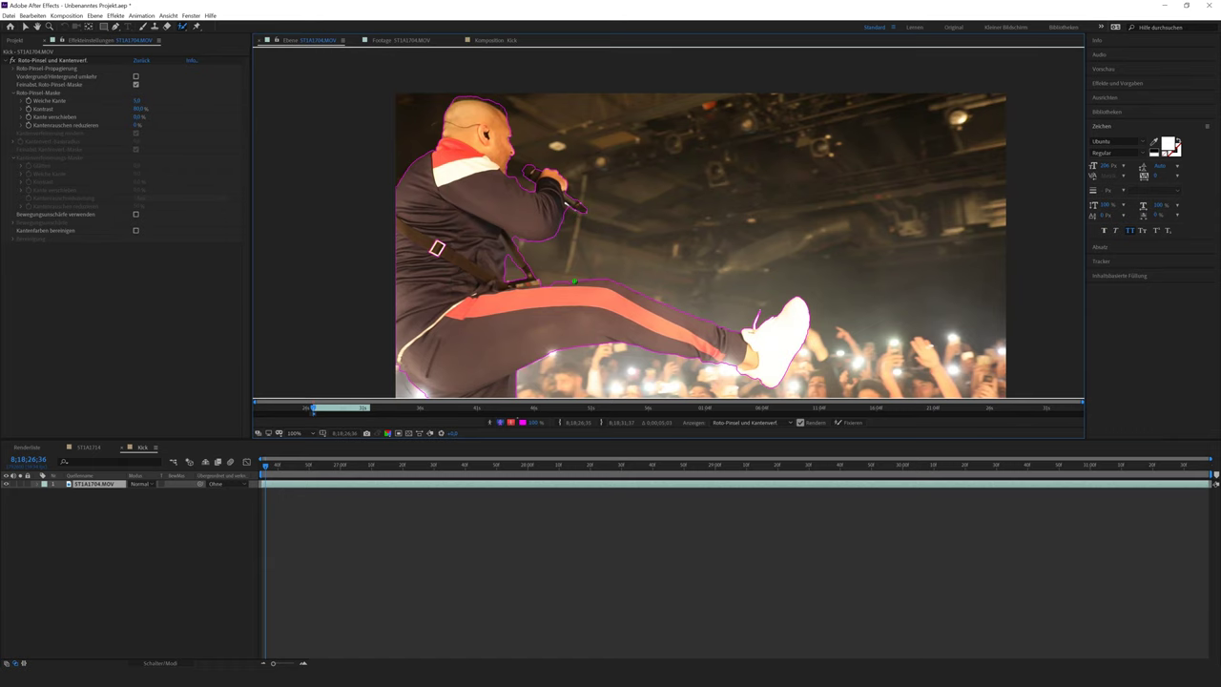
Step: Step forward two frames and play to propagate the roto matte
key(Page_Down)
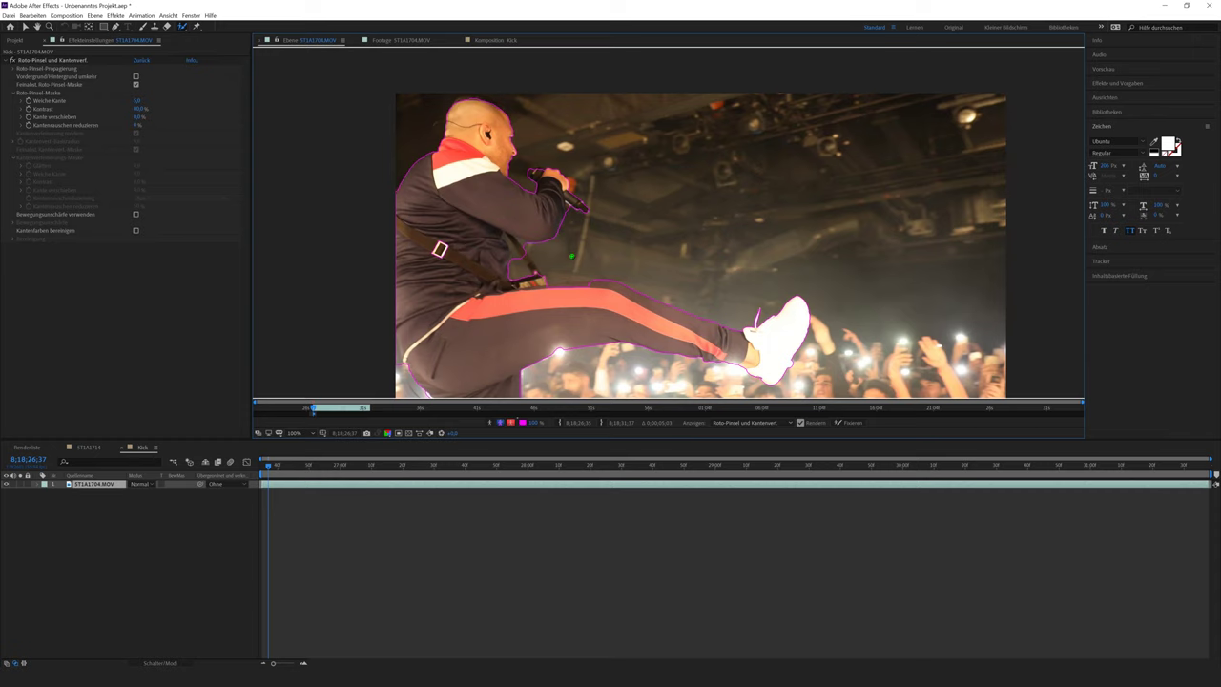
key(Page_Down)
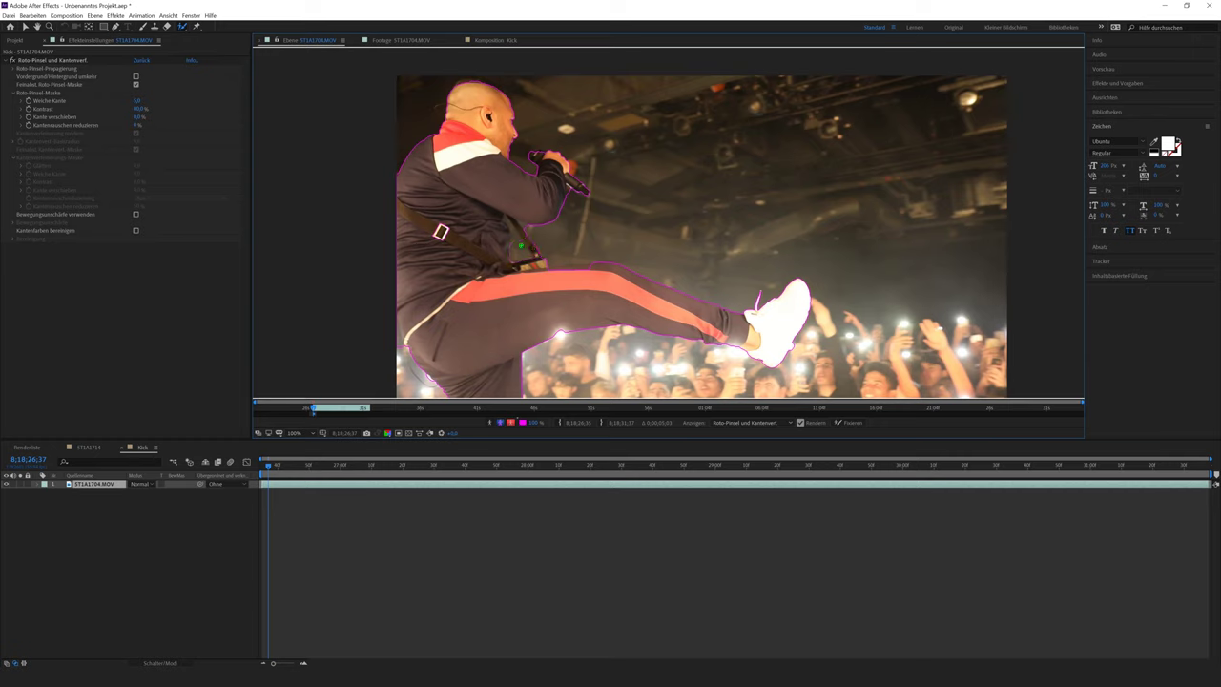
key(space)
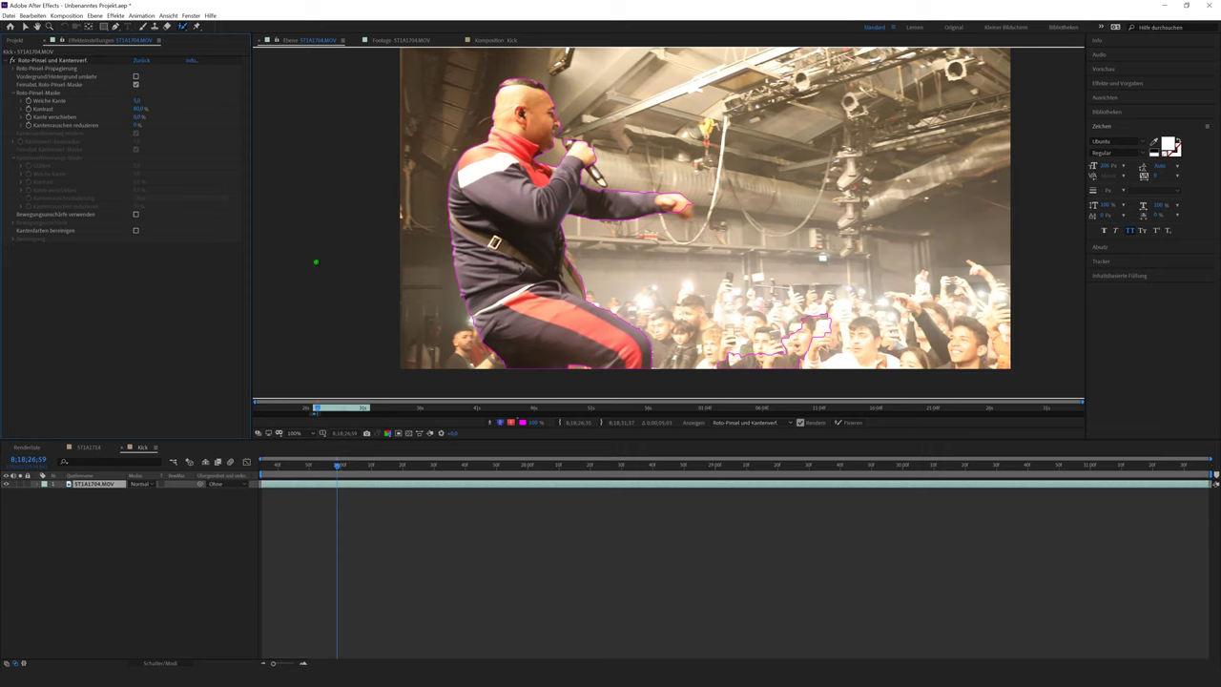
Step: Set the Roto Brush matte's Weiche Kante to 15 in Effect Controls
click(136, 101)
key(Return)
click(34, 59)
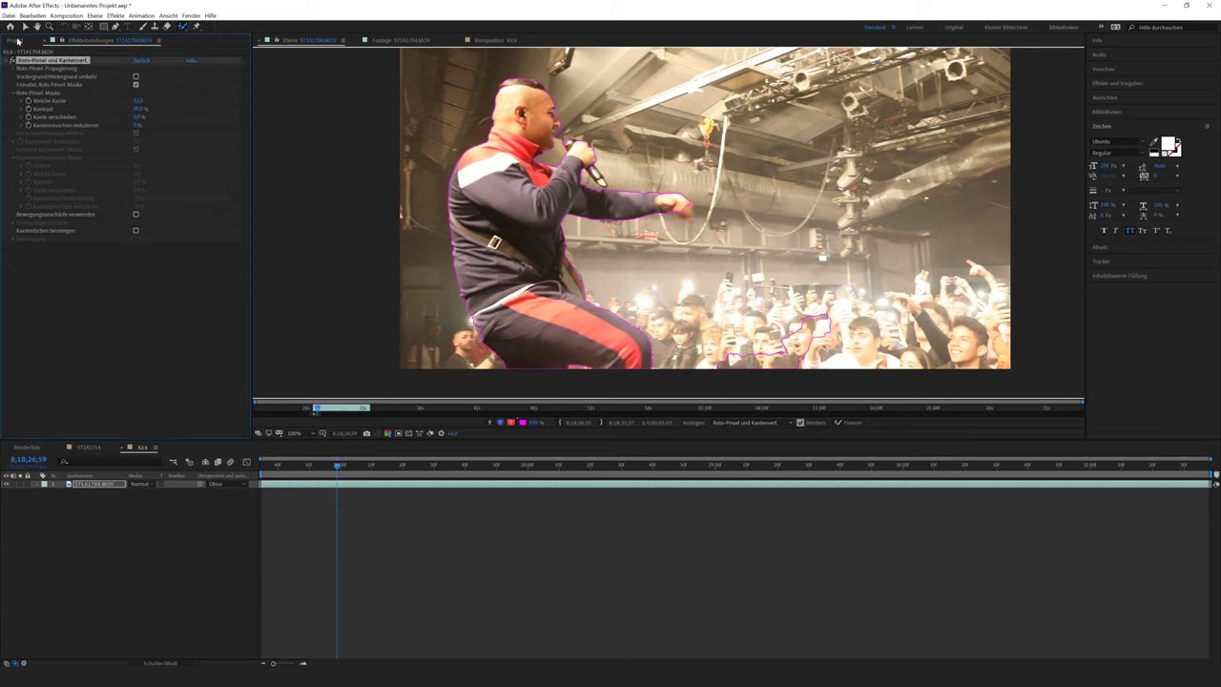
drag(139, 101, 140, 105)
Step: Paint the crowd fragment out of the matte and check the singer cut-out in the Kick comp
click(16, 41)
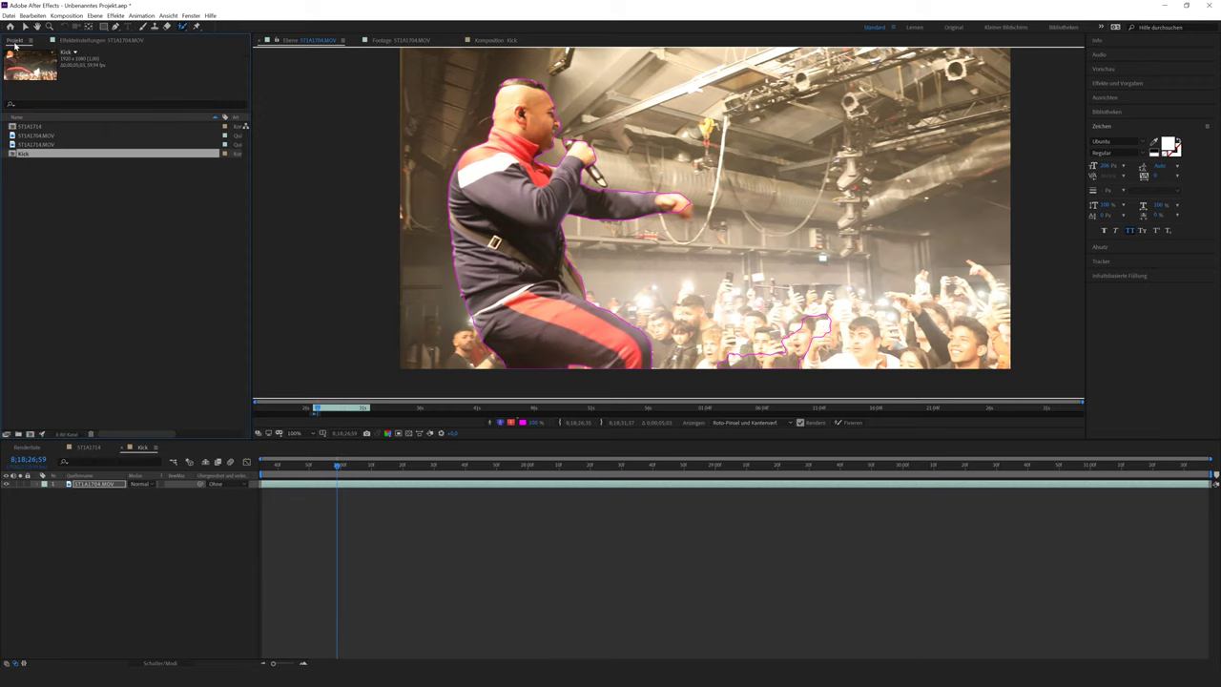
double_click(23, 156)
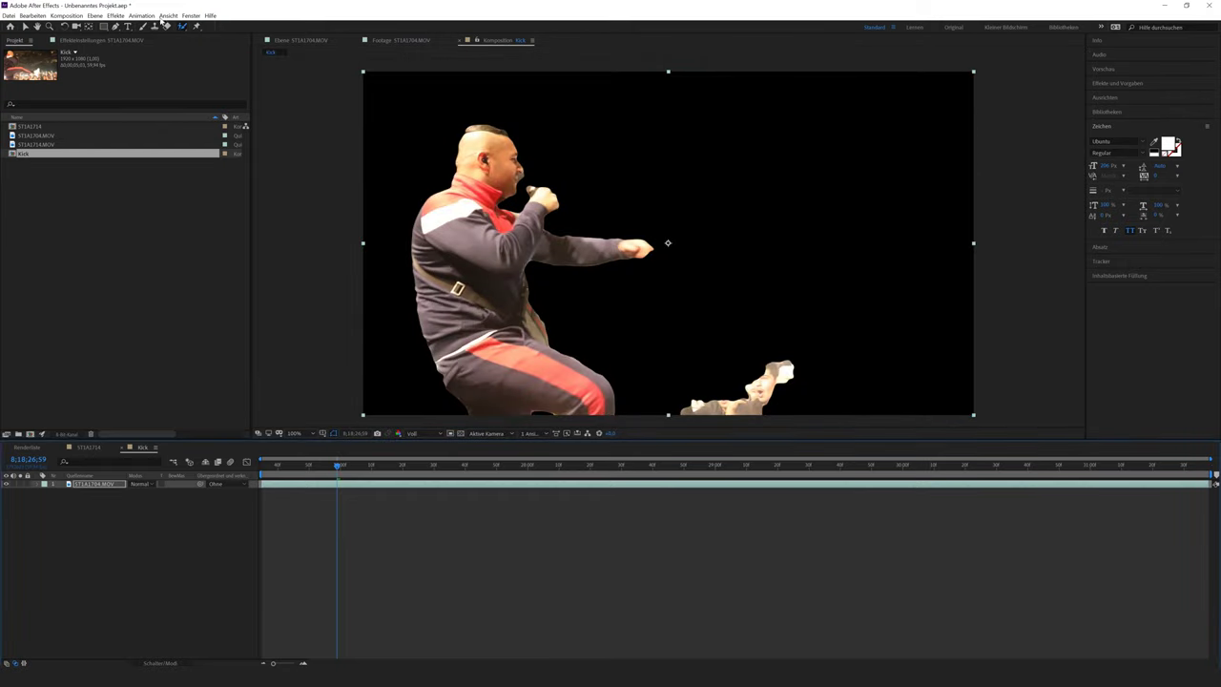
double_click(647, 183)
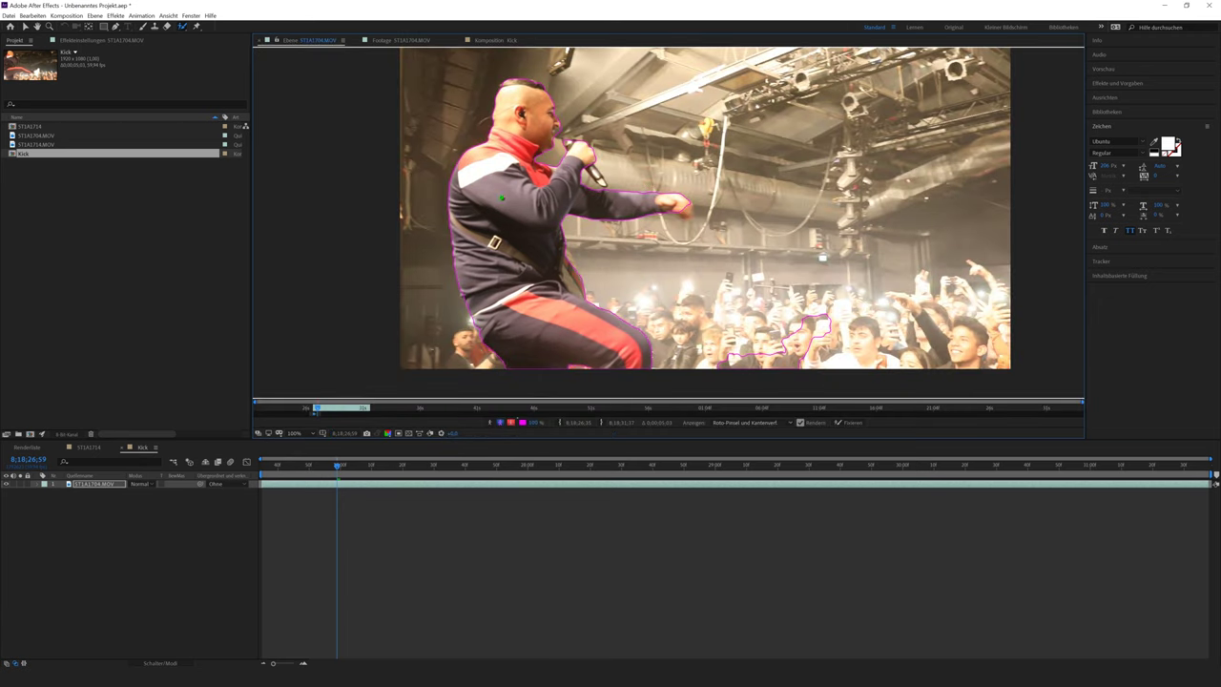
double_click(28, 153)
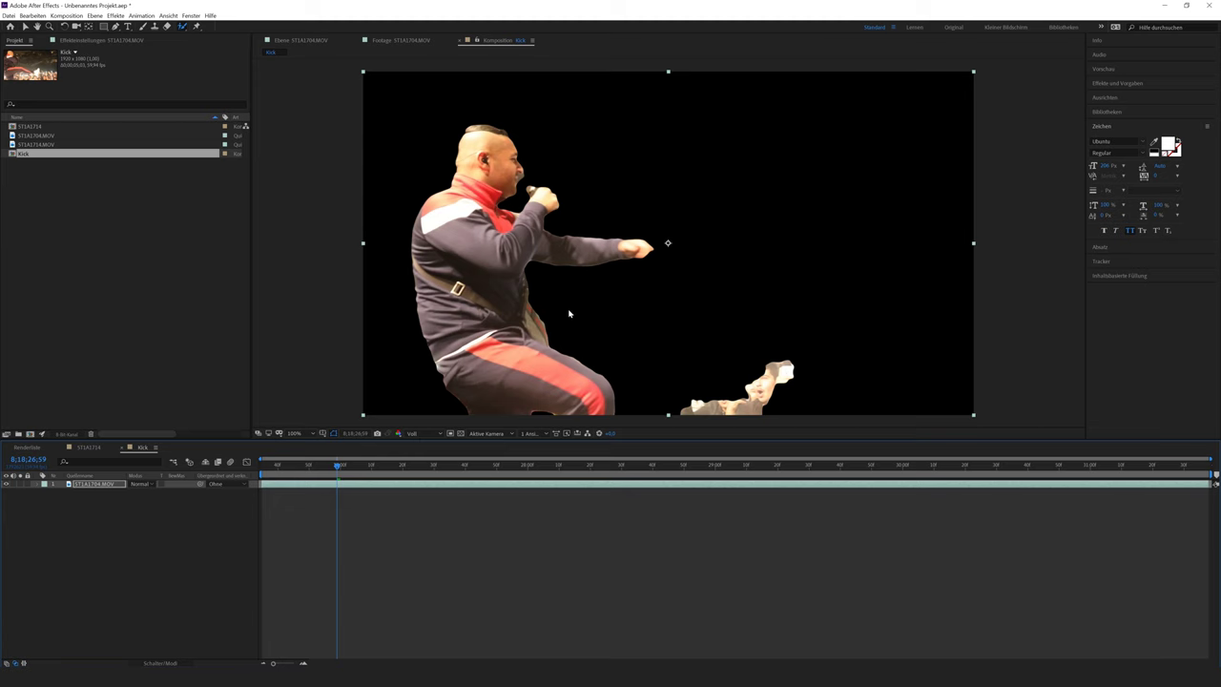
click(301, 40)
mouse_move(830, 307)
mouse_down()
mouse_move(708, 363)
mouse_move(807, 326)
mouse_up()
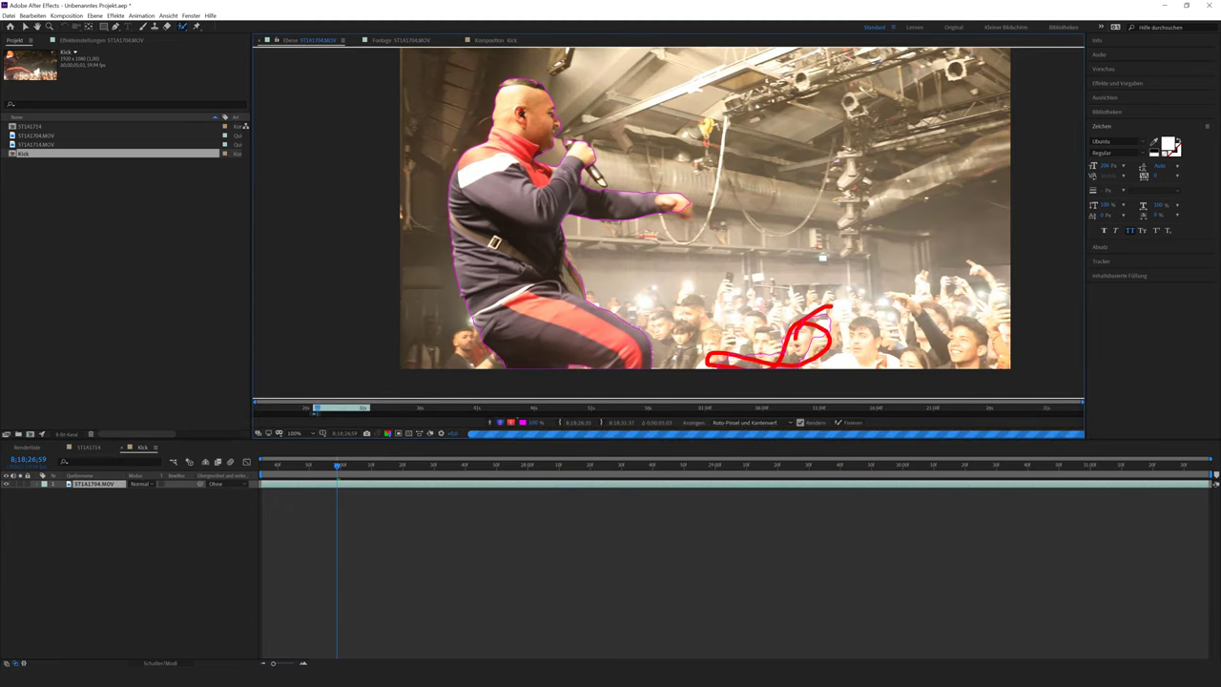
double_click(189, 154)
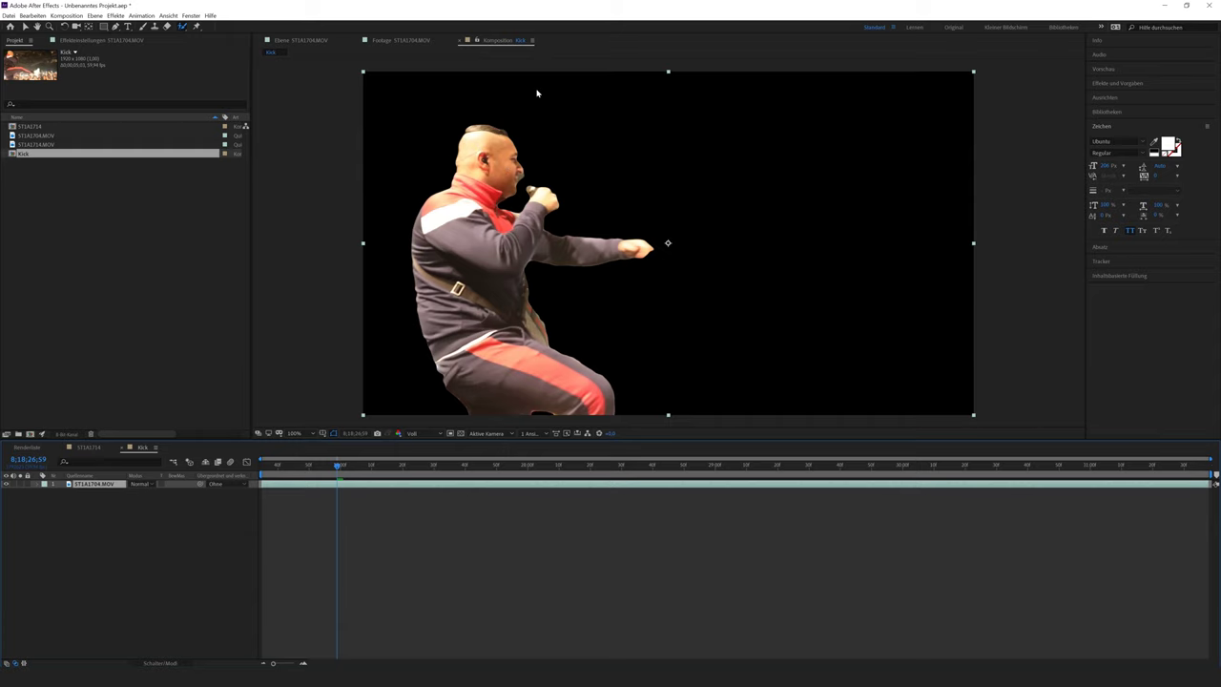
key(Home)
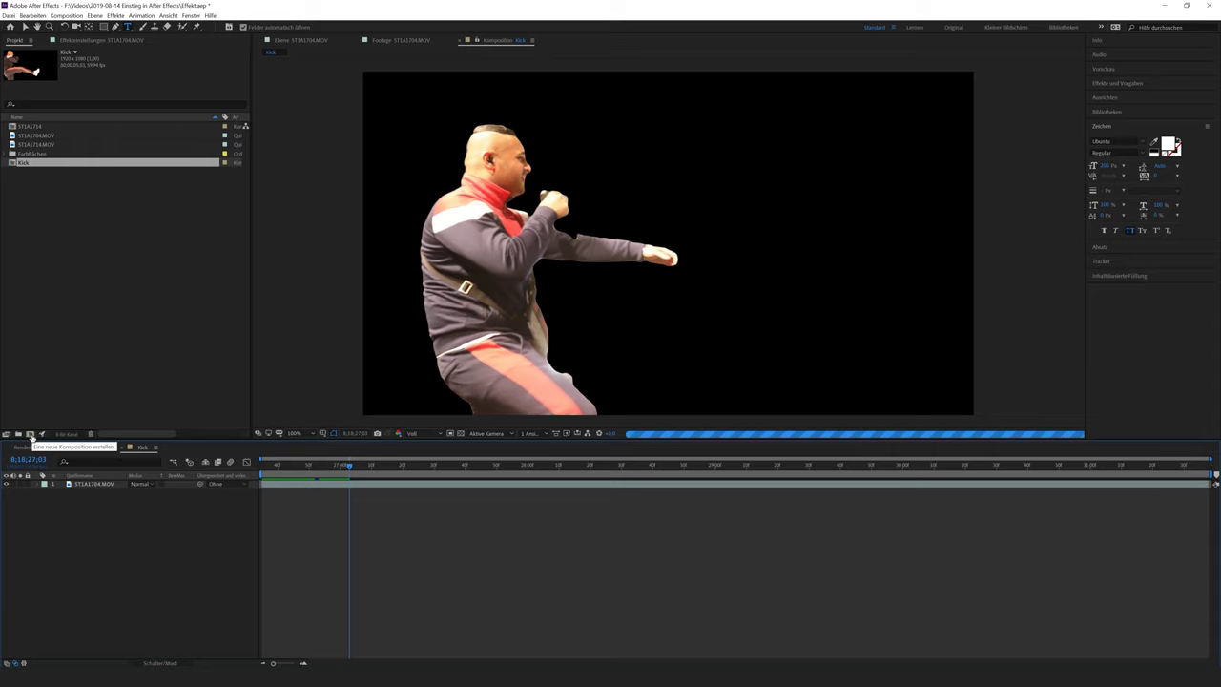
Step: Create a new composition named Glitch
click(30, 435)
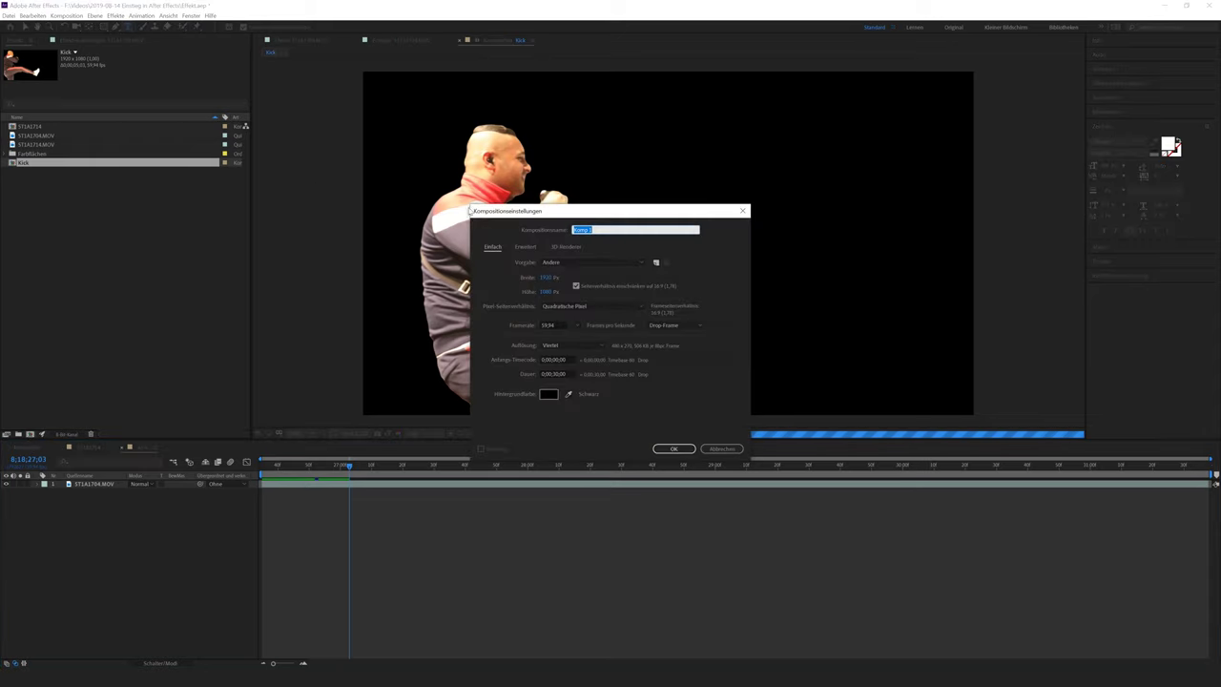
text(Glitch)
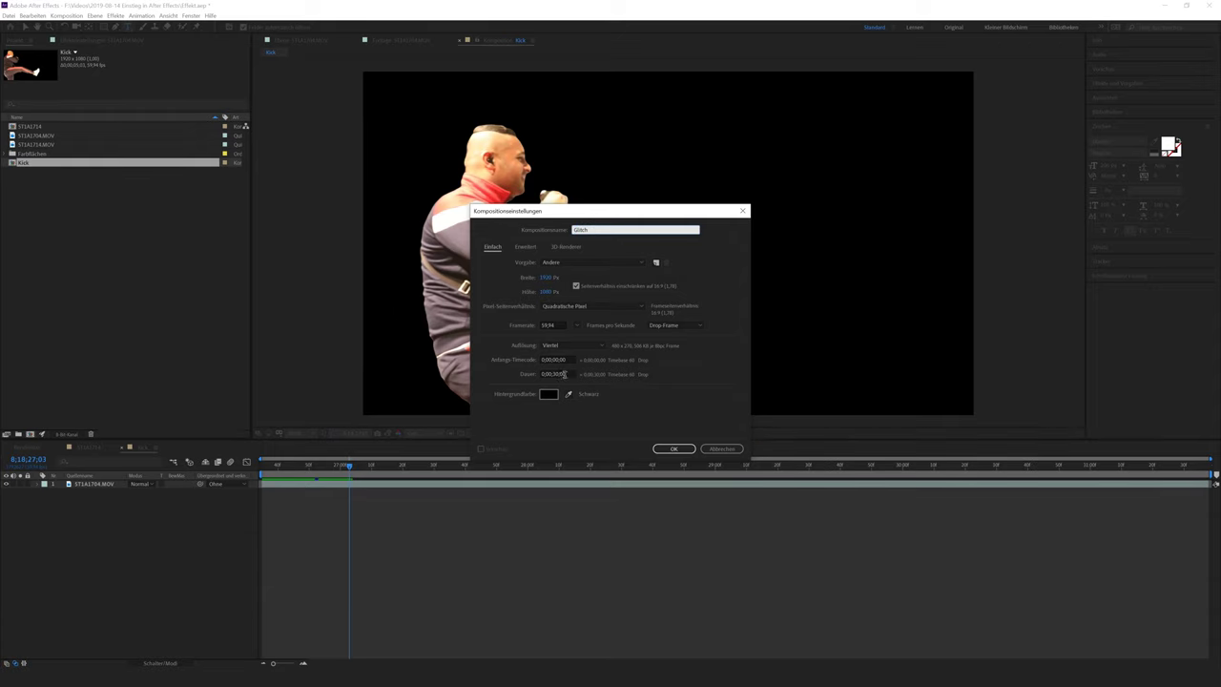
click(561, 374)
click(556, 374)
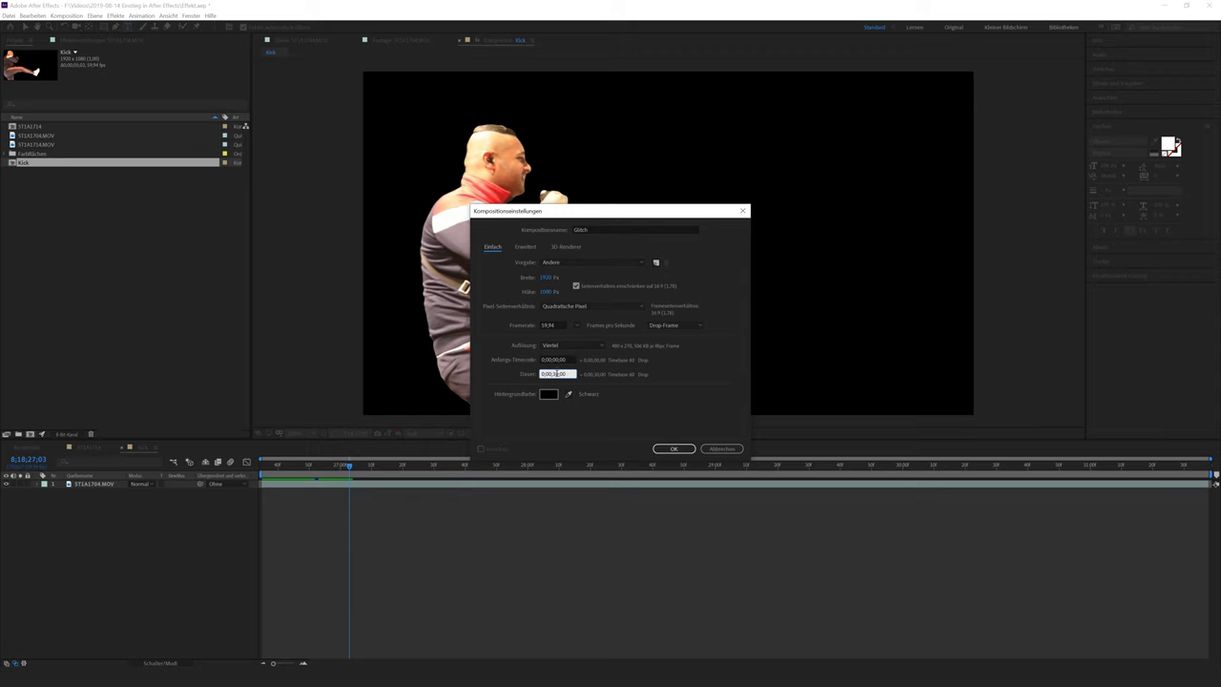
click(673, 449)
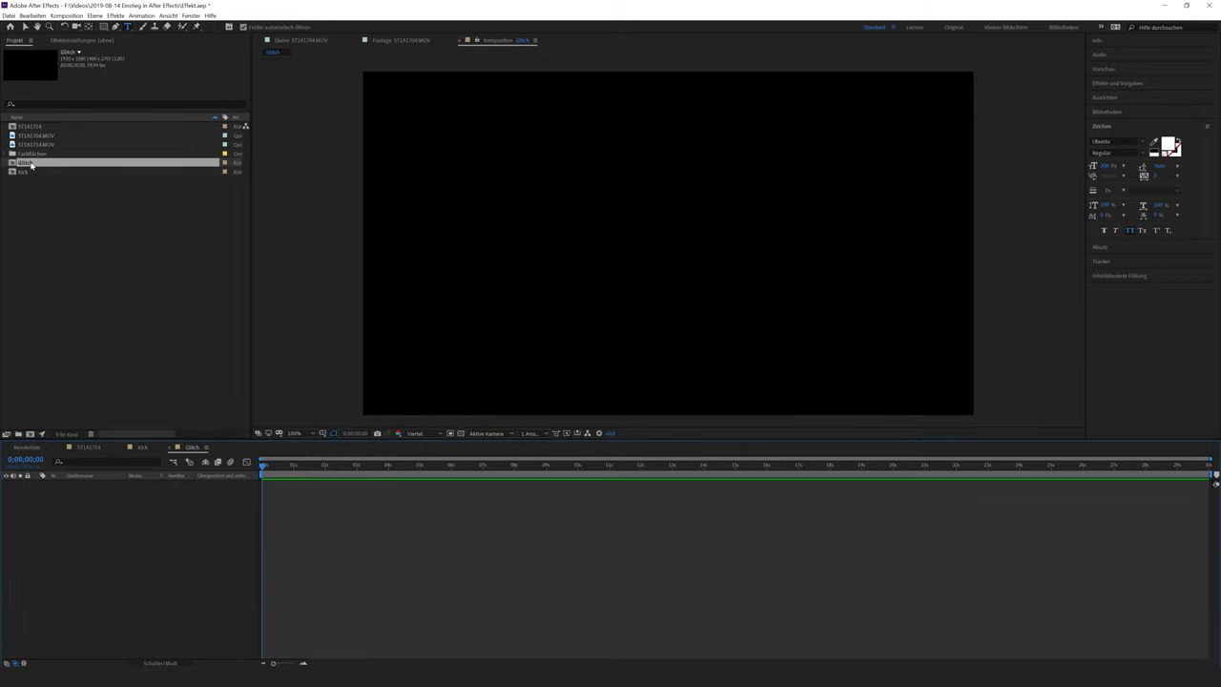
Step: Add a full-frame white solid layer via Ebene > Neu > Farbfläche
click(96, 15)
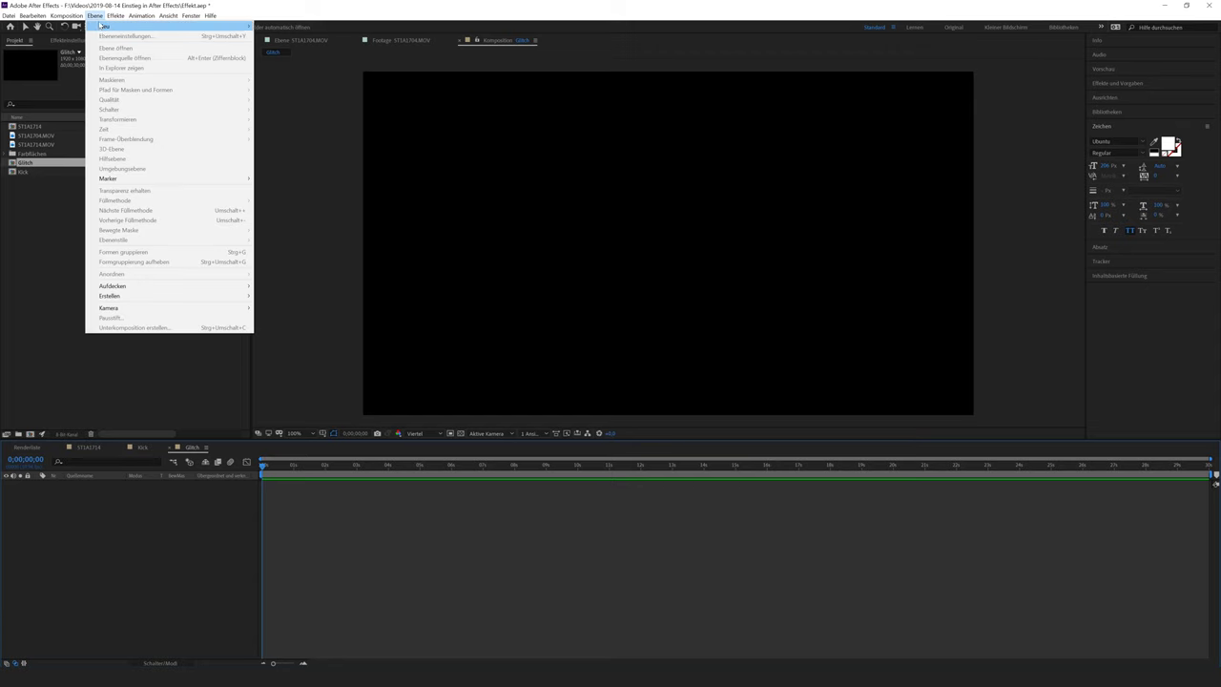
mouse_move(102, 26)
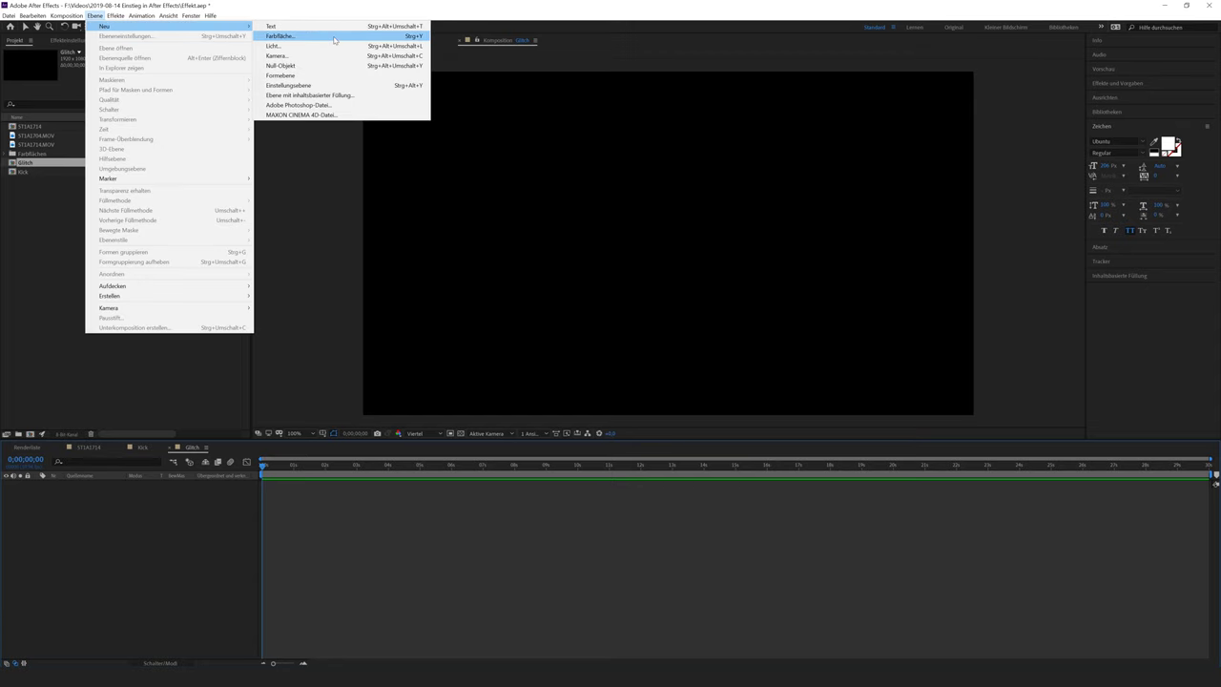
click(334, 39)
text(Weiß)
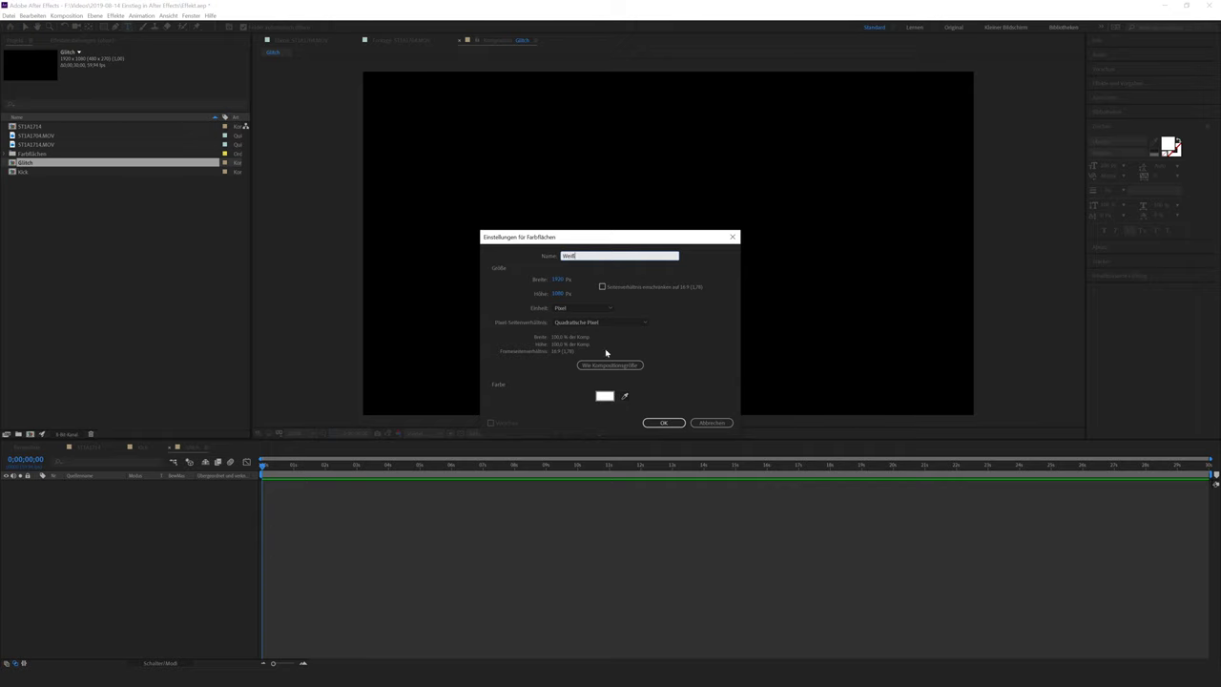
click(605, 395)
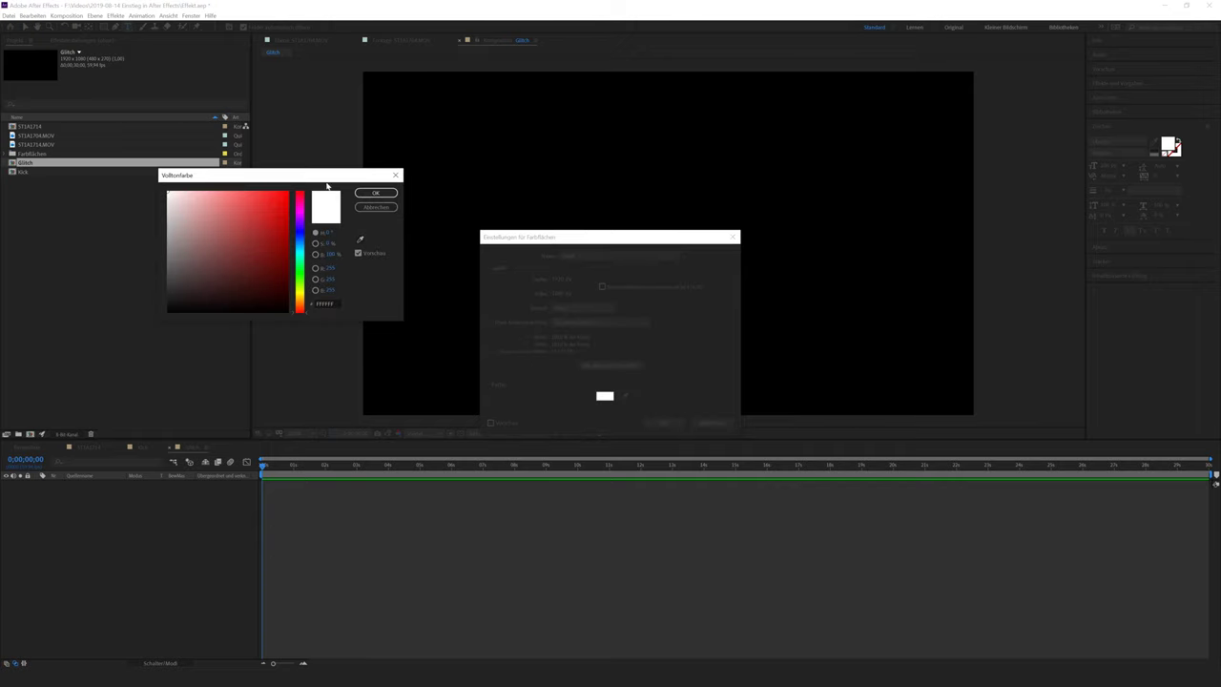
click(376, 192)
click(663, 423)
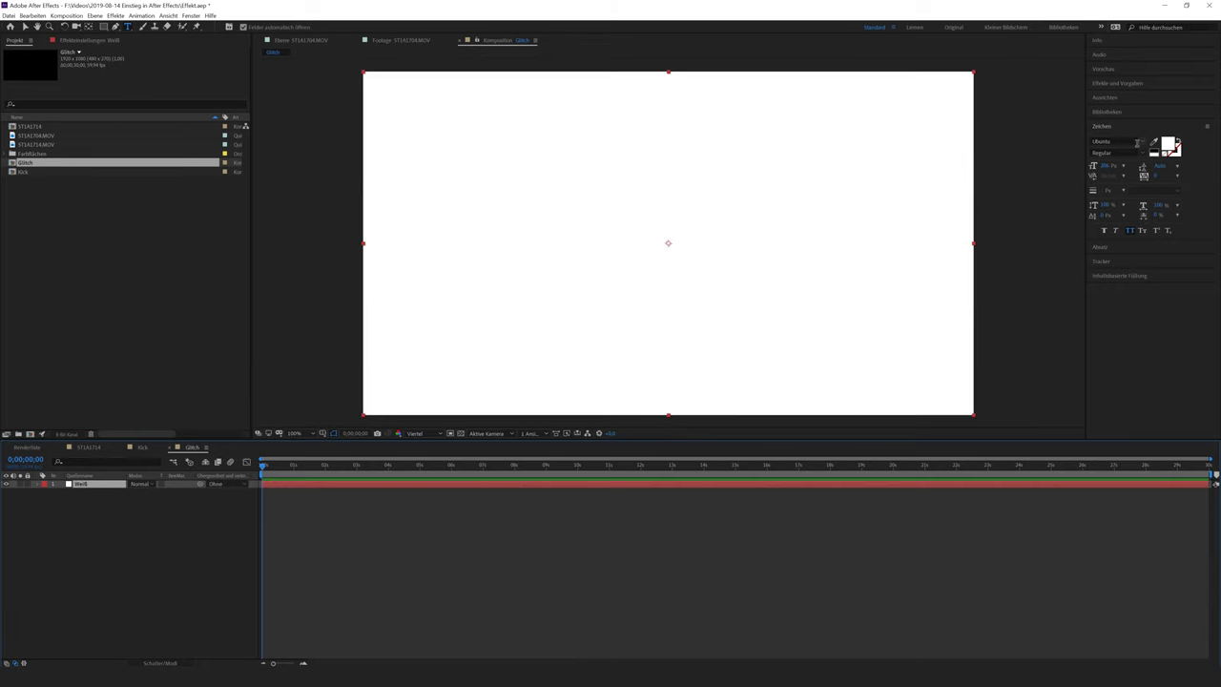
click(1117, 84)
Step: Apply the Fraktales Rauschen effect to the Weiß solid
double_click(1136, 96)
text(Fraktal)
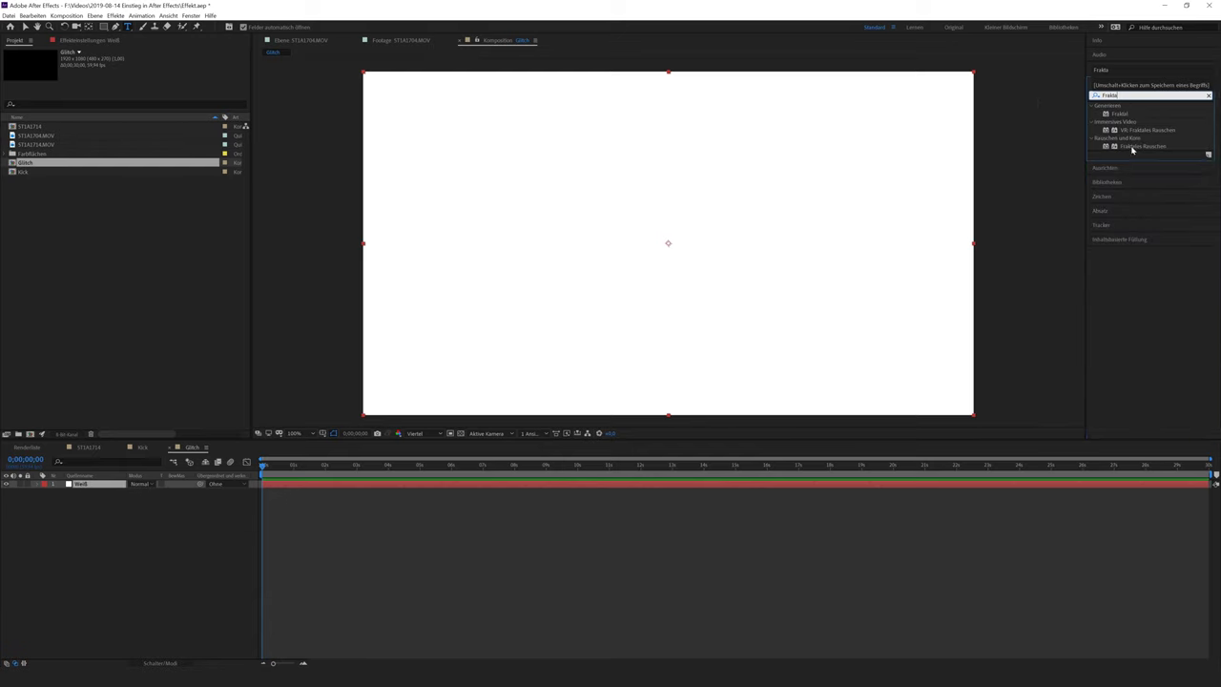
drag(1132, 147, 651, 234)
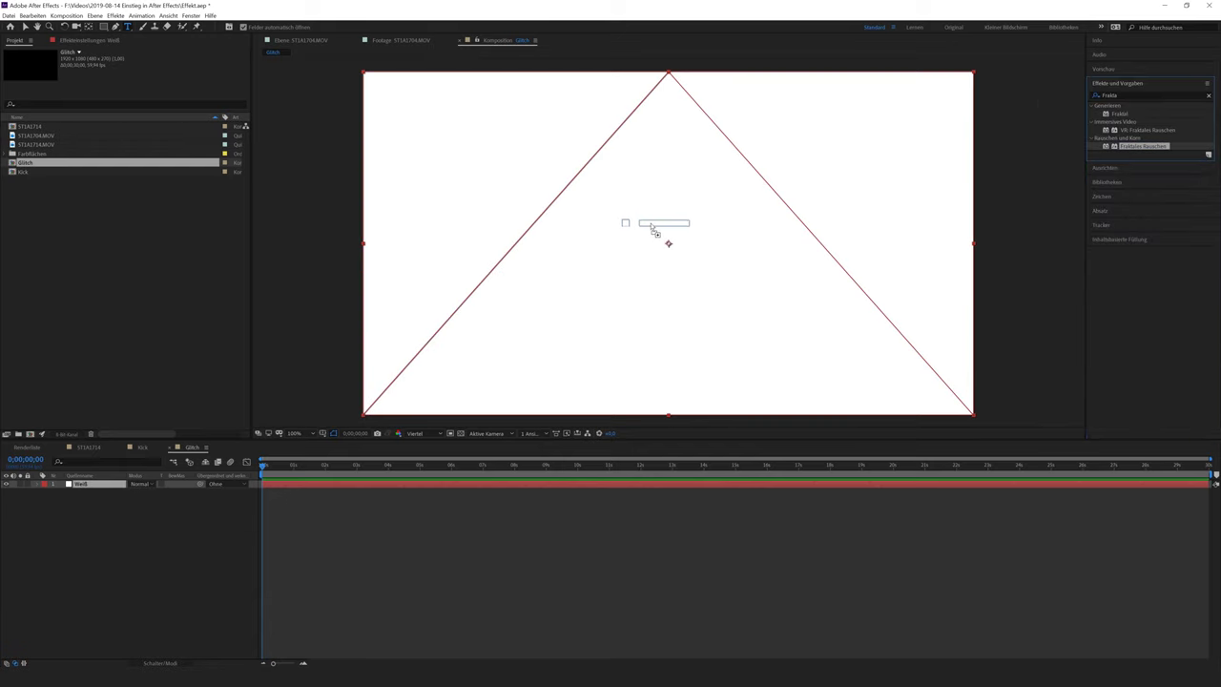
drag(652, 234, 96, 491)
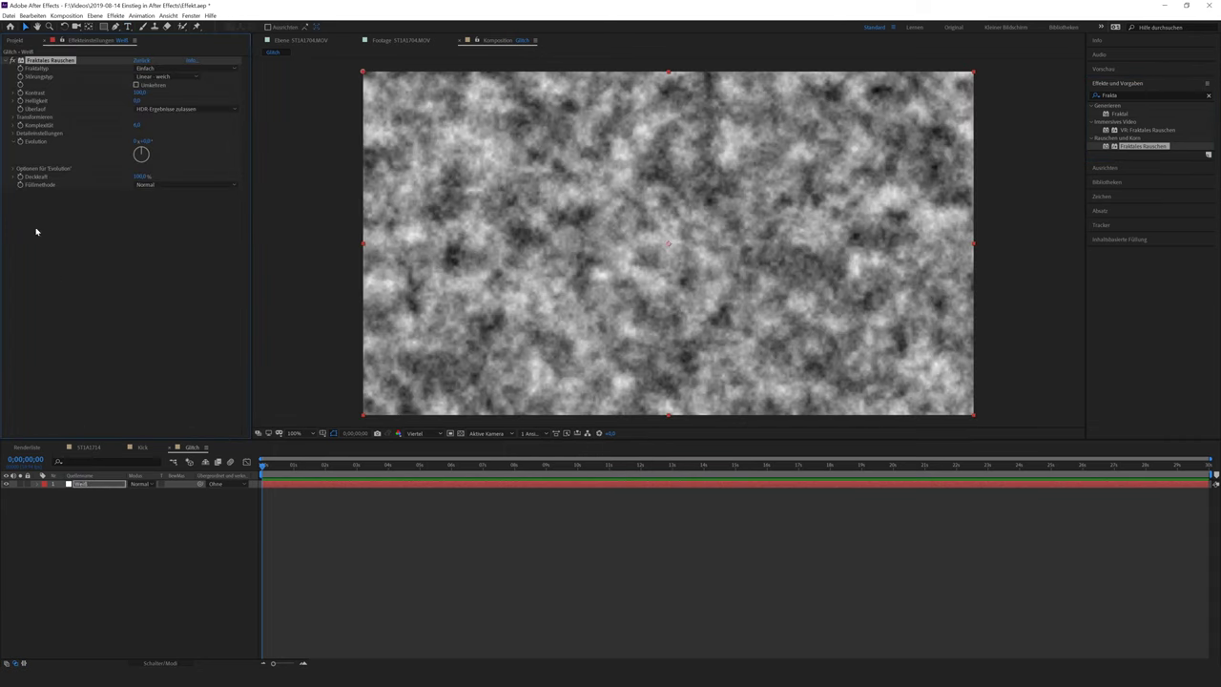
click(15, 40)
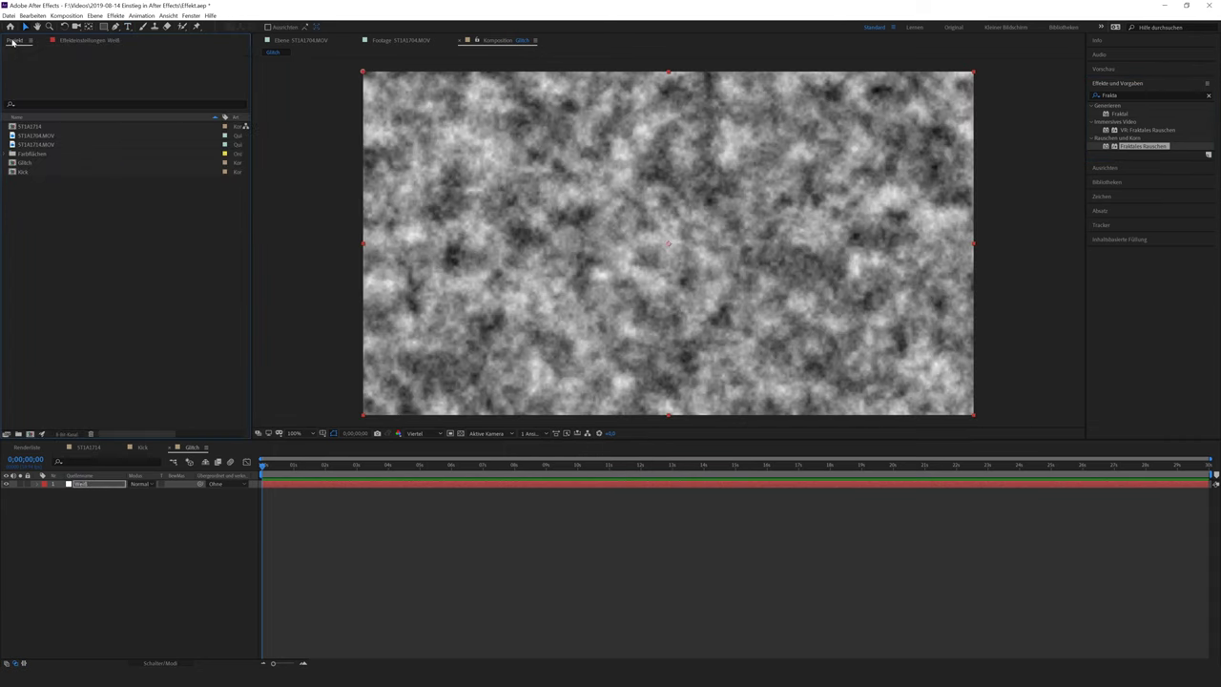
click(99, 43)
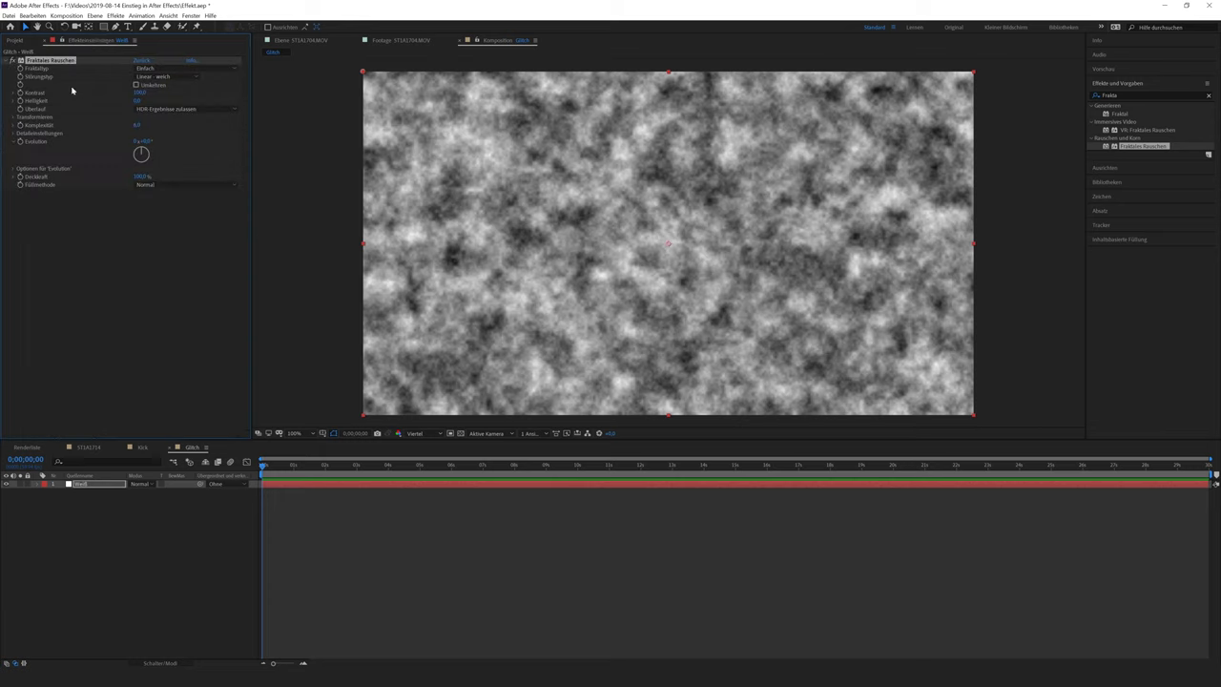
Step: Set Fraktaltyp to Dynamisch, Störungstyp to Block, disable uniform scaling and widen Skalierungsbreite
click(176, 69)
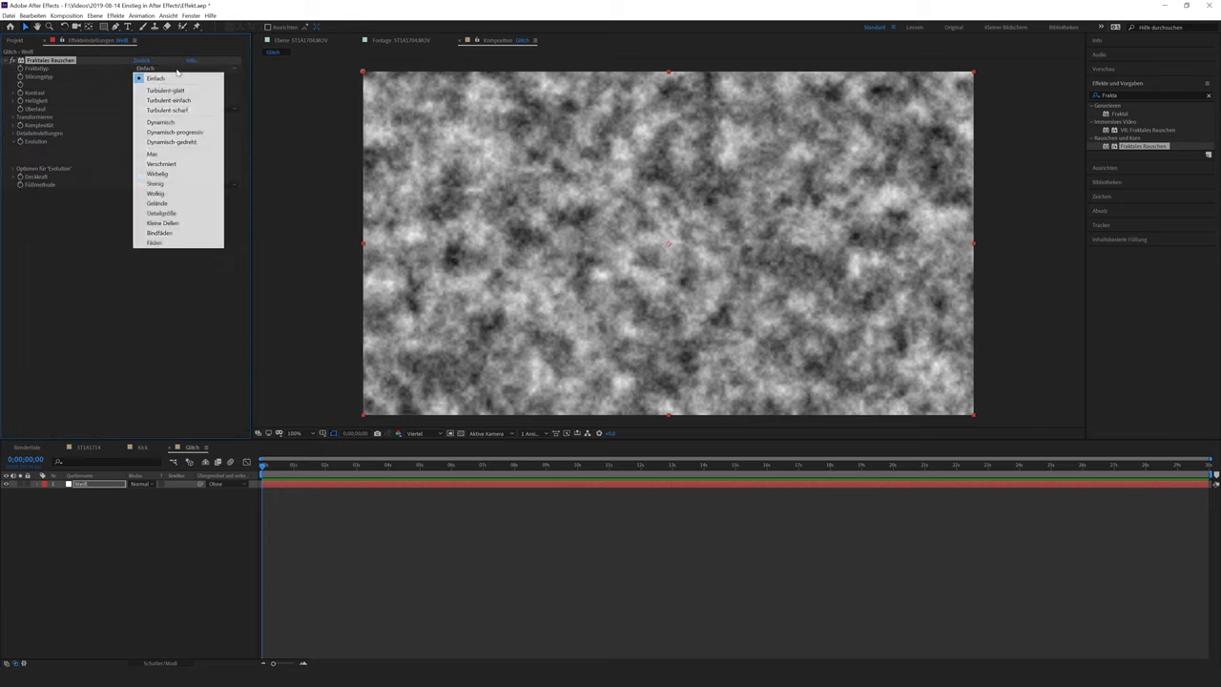
click(162, 123)
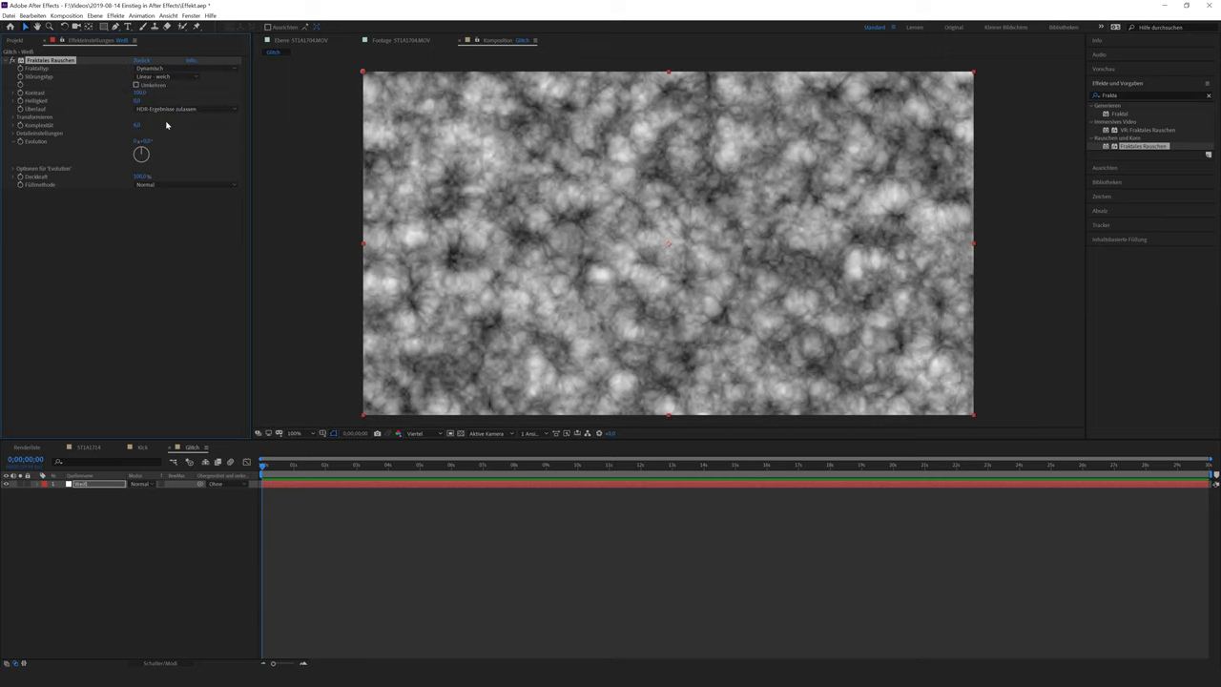
click(174, 76)
click(168, 87)
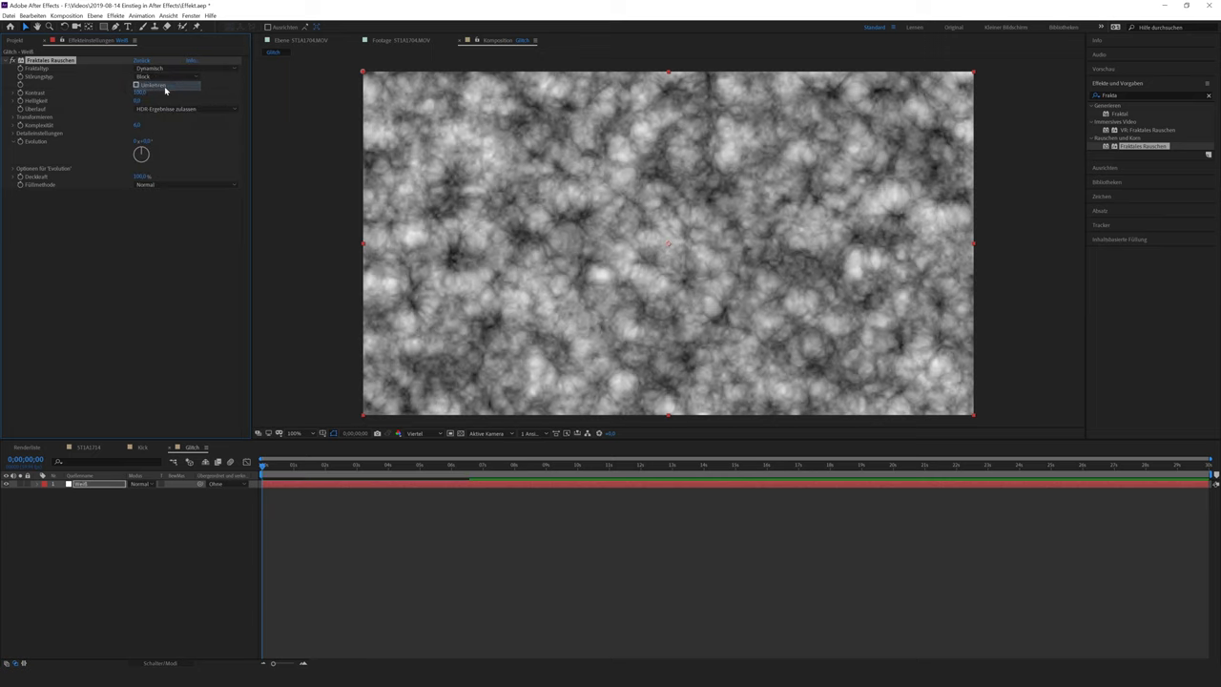
click(14, 118)
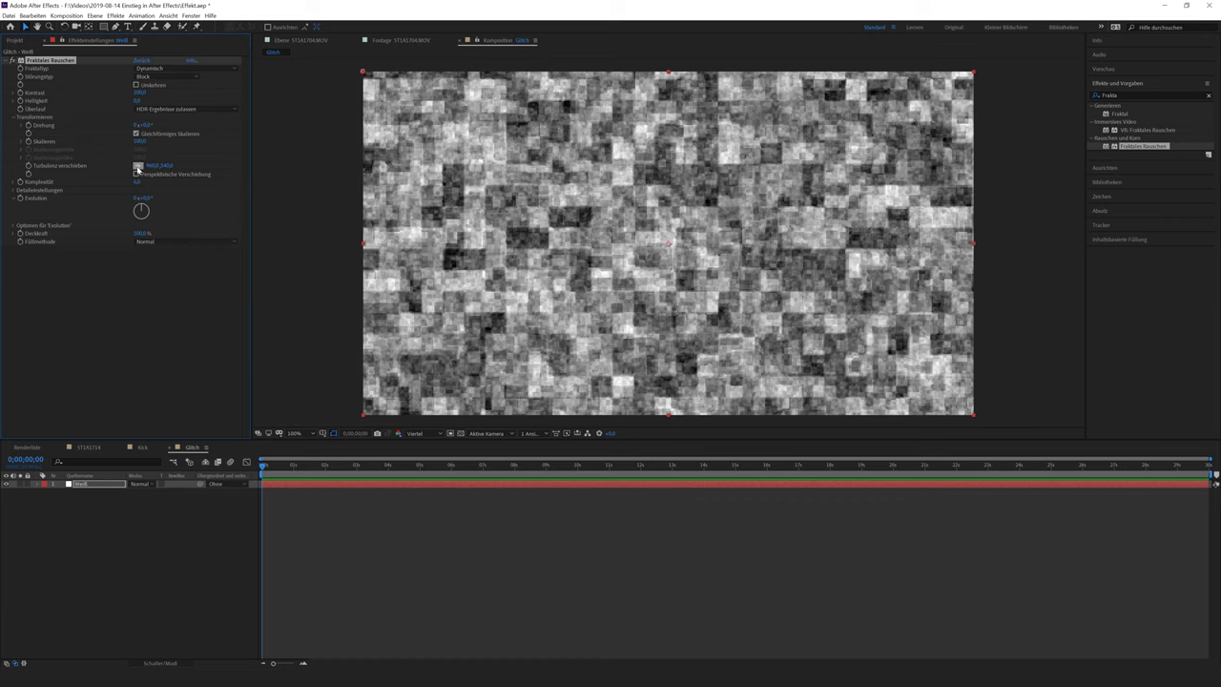
click(137, 133)
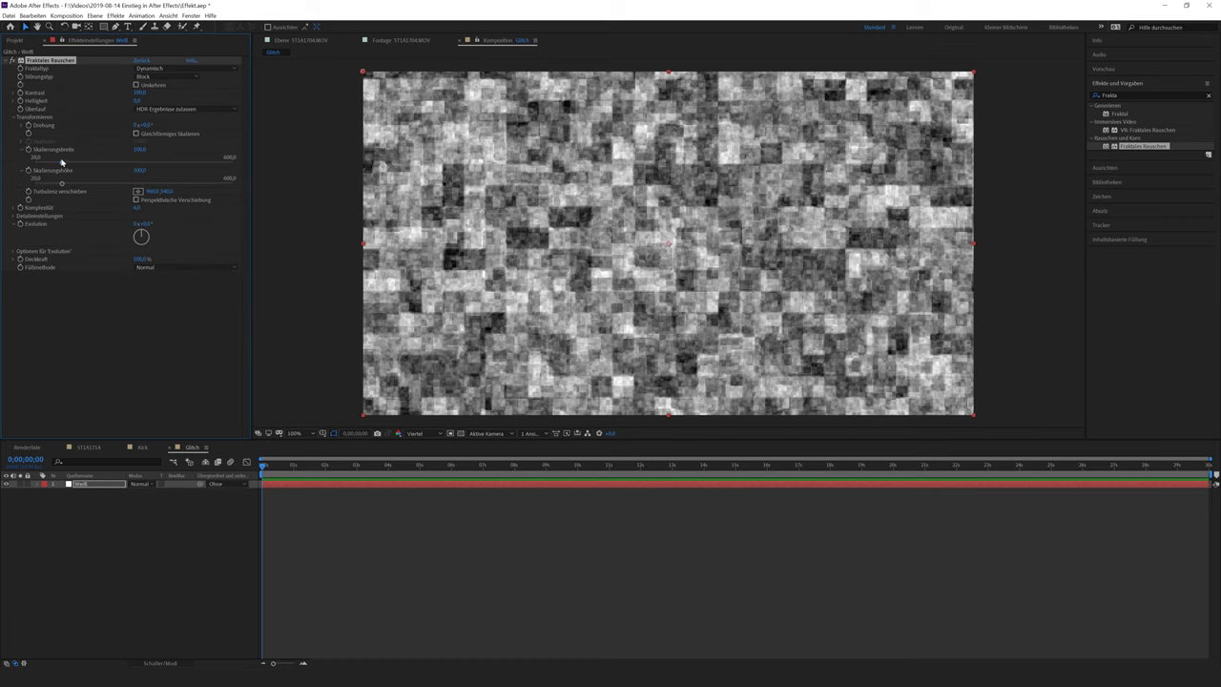
mouse_move(65, 168)
mouse_down()
mouse_move(252, 168)
mouse_move(339, 149)
mouse_up()
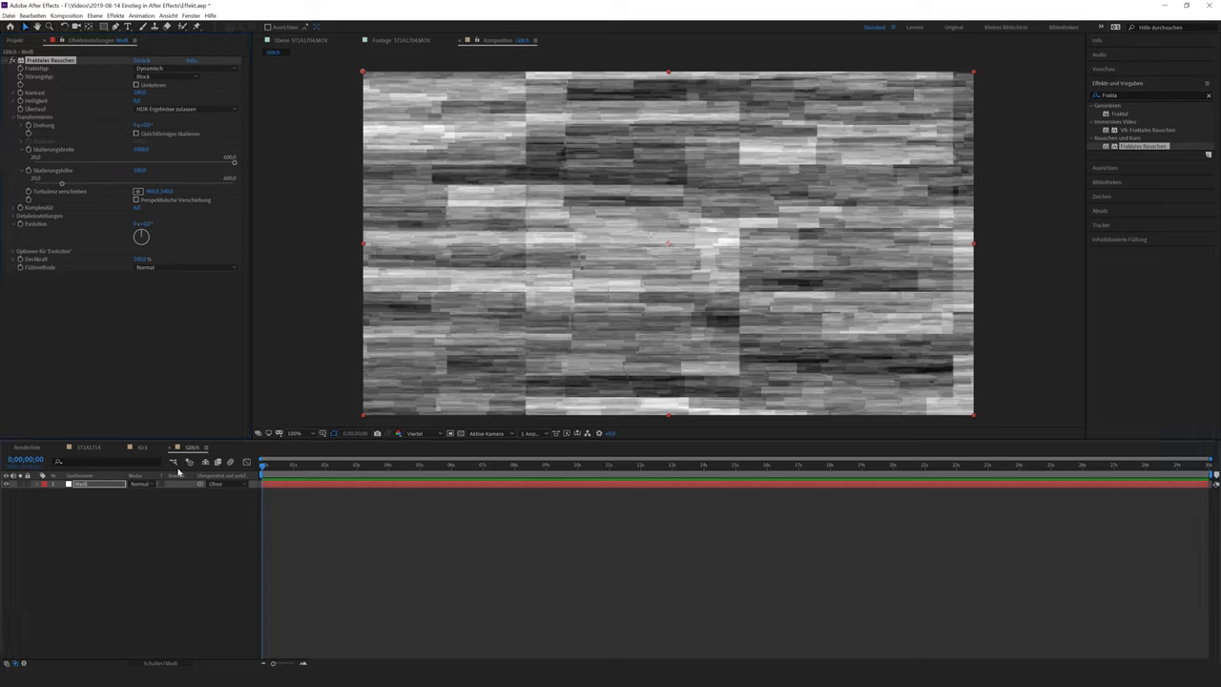
click(52, 485)
click(45, 494)
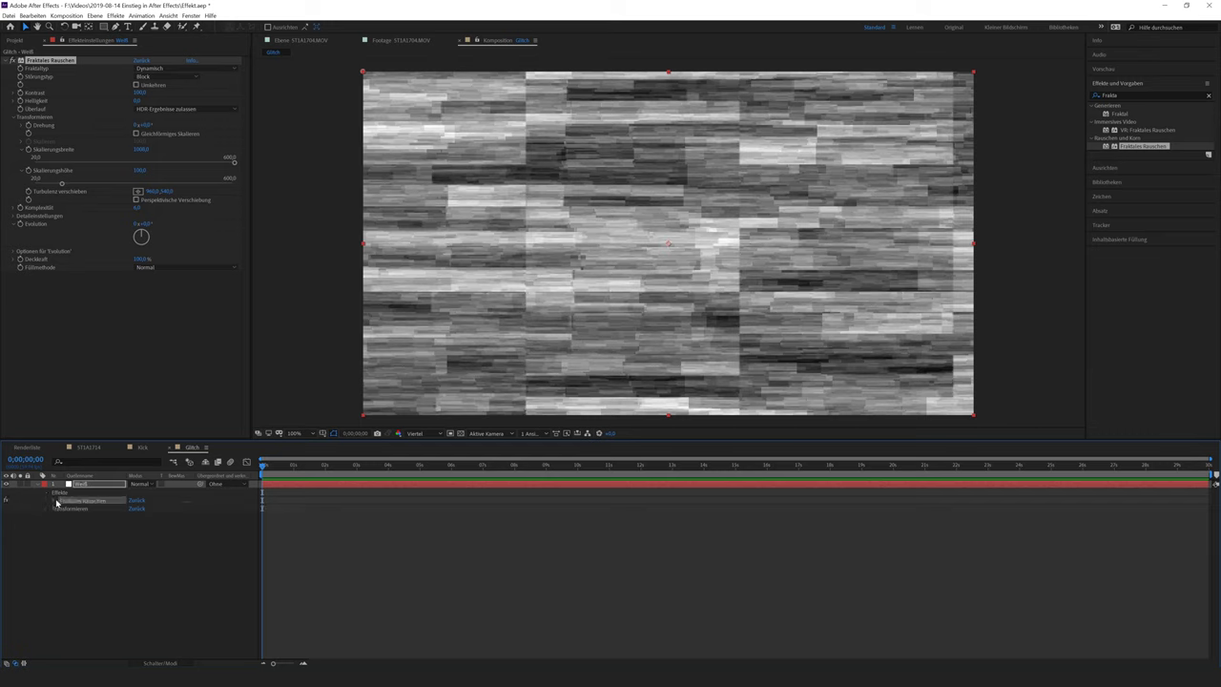
Step: Set an Evolution keyframe at 0 on the first frame
click(54, 500)
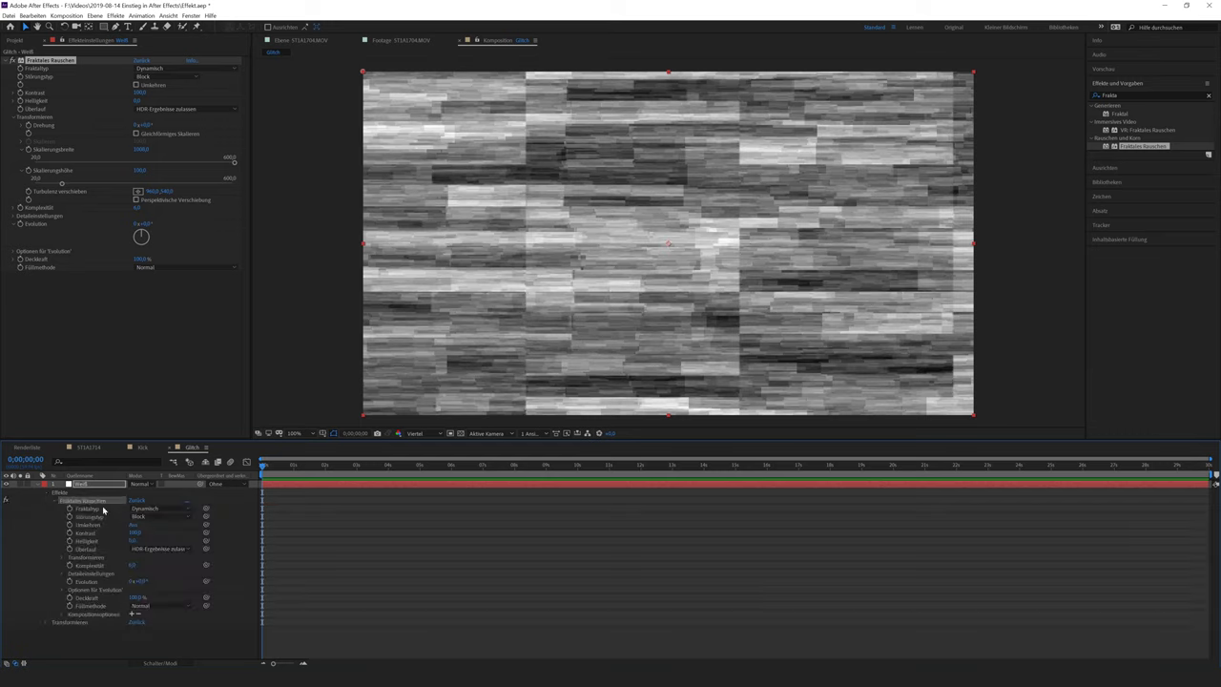
click(141, 223)
click(68, 581)
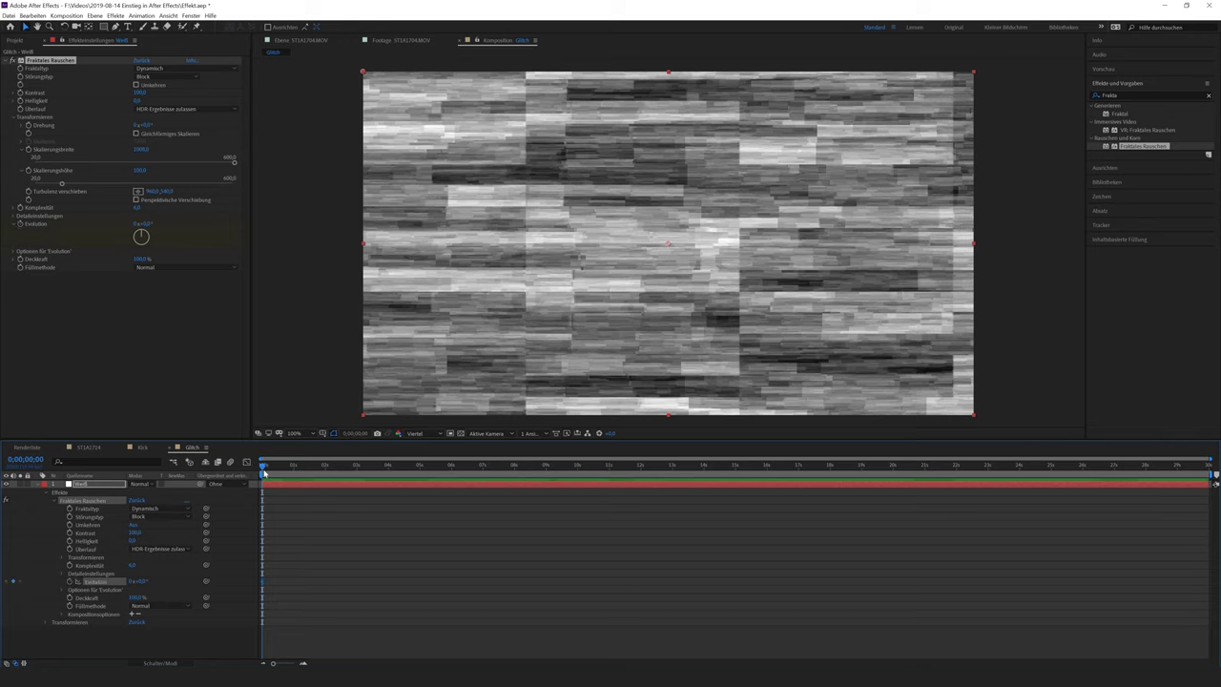
Step: Set Evolution to 100 revolutions at the comp's end and preview the flickering noise
drag(263, 470, 1212, 482)
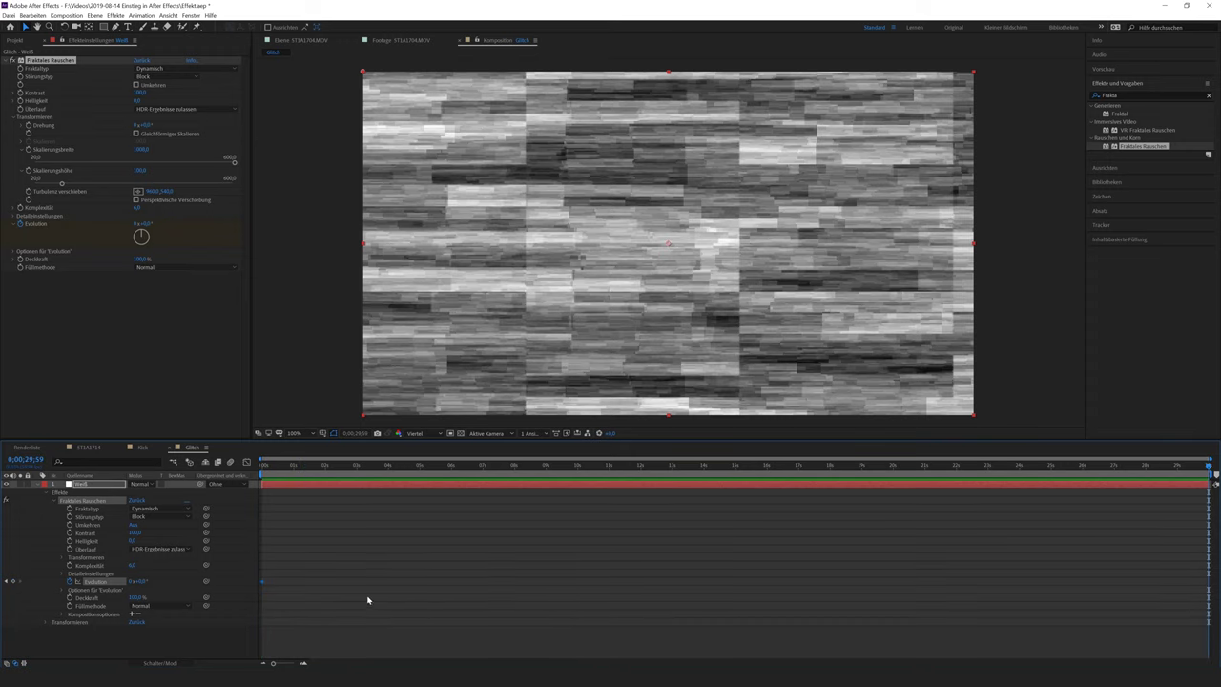
mouse_move(138, 581)
mouse_down()
mouse_move(1072, 581)
mouse_move(700, 575)
mouse_up()
click(136, 581)
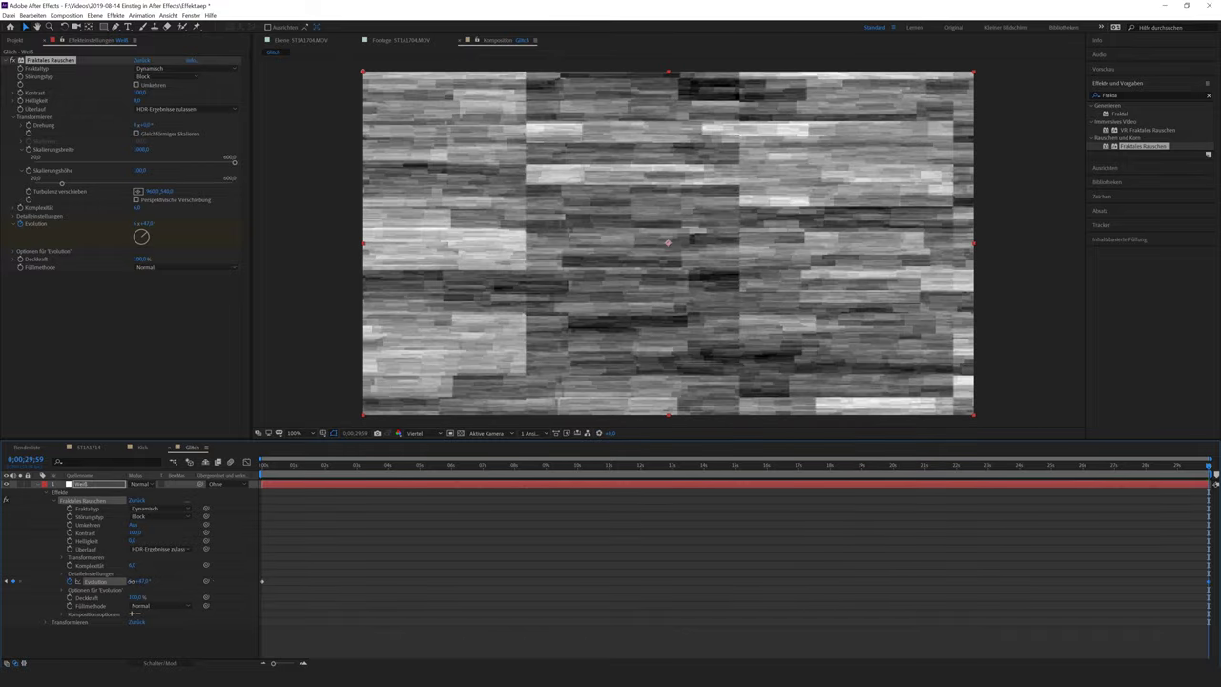
text(0)
key(Tab)
click(284, 502)
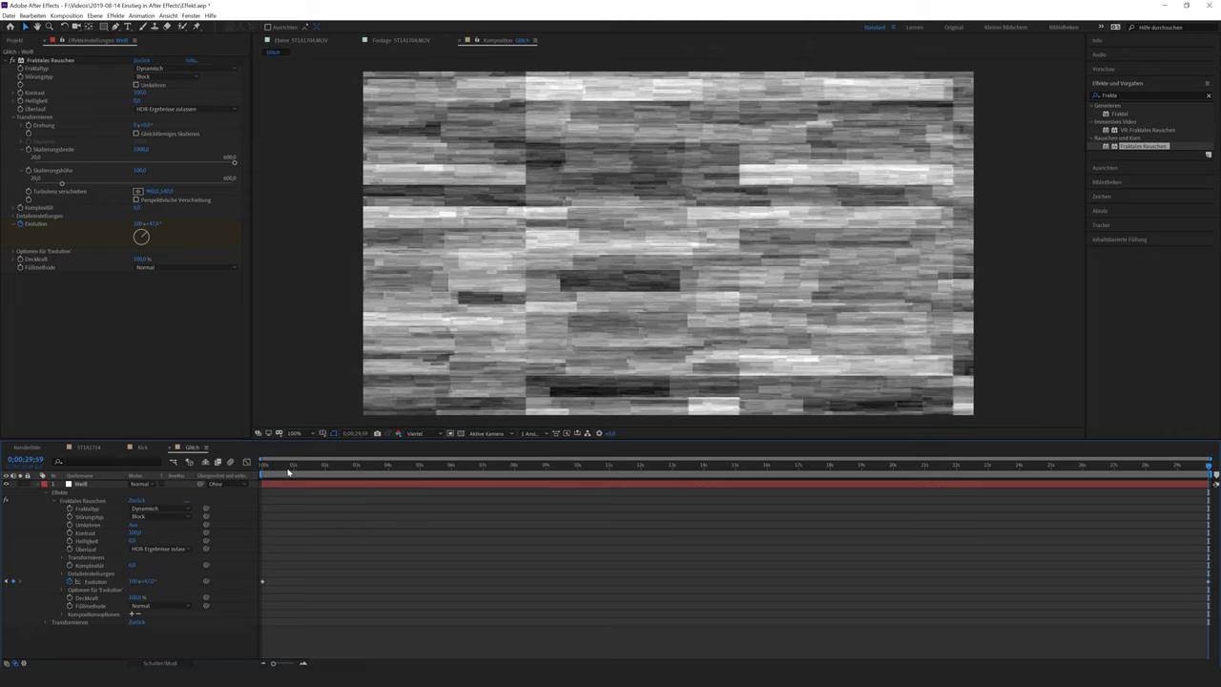
drag(288, 469, 263, 467)
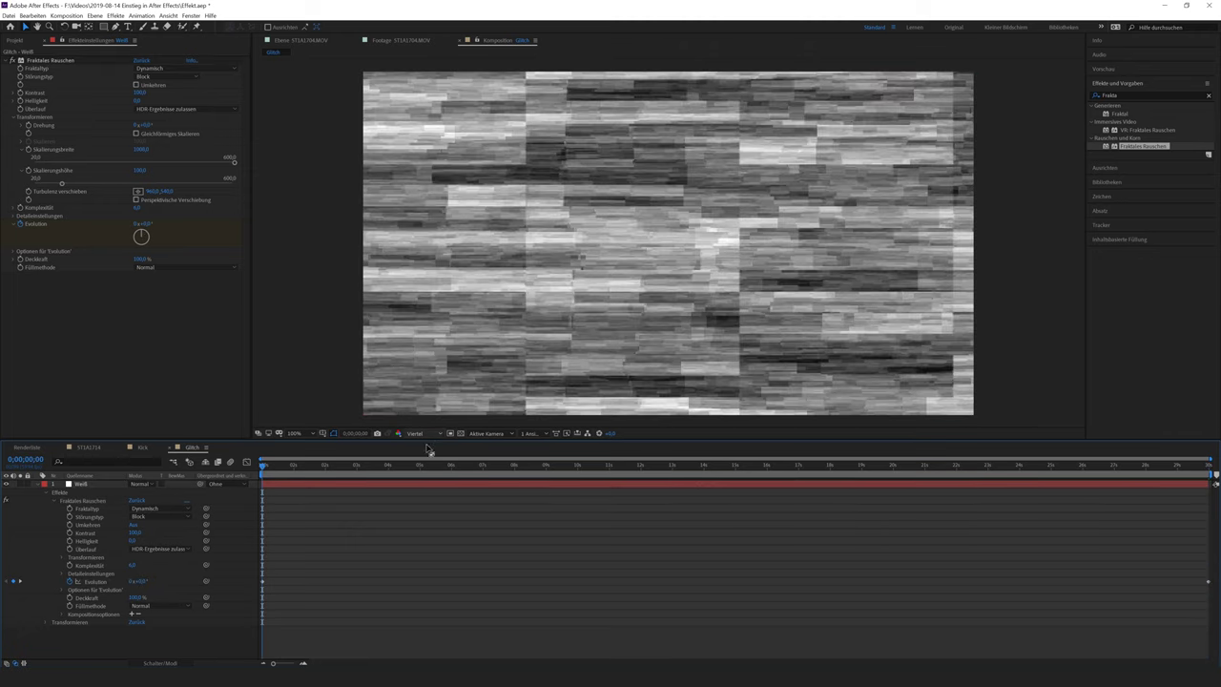
key(space)
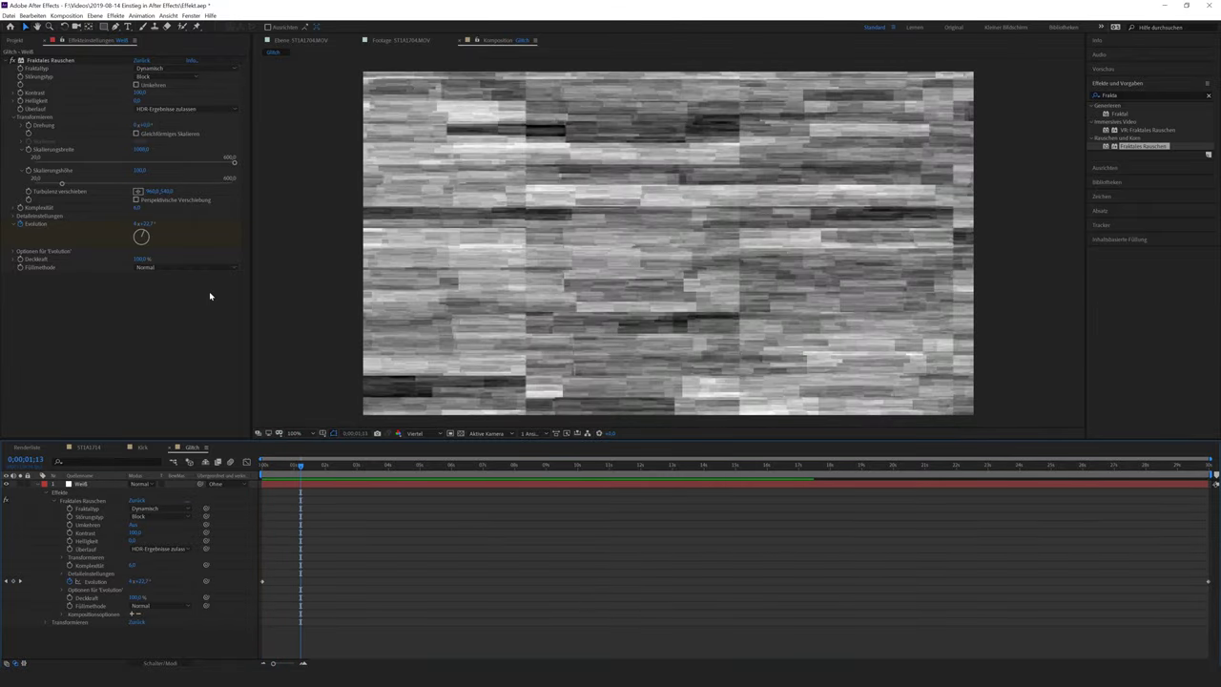
click(13, 41)
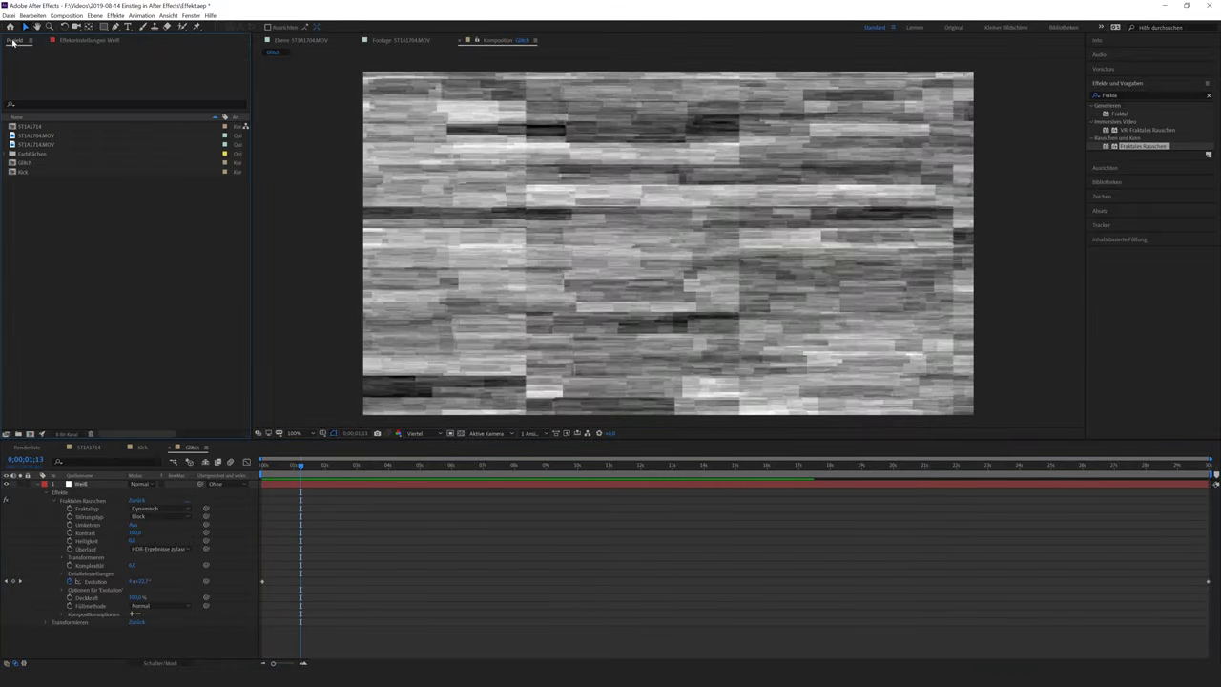
Step: Add the Glitch comp as a layer in Kick and preview it behind the singer
double_click(24, 172)
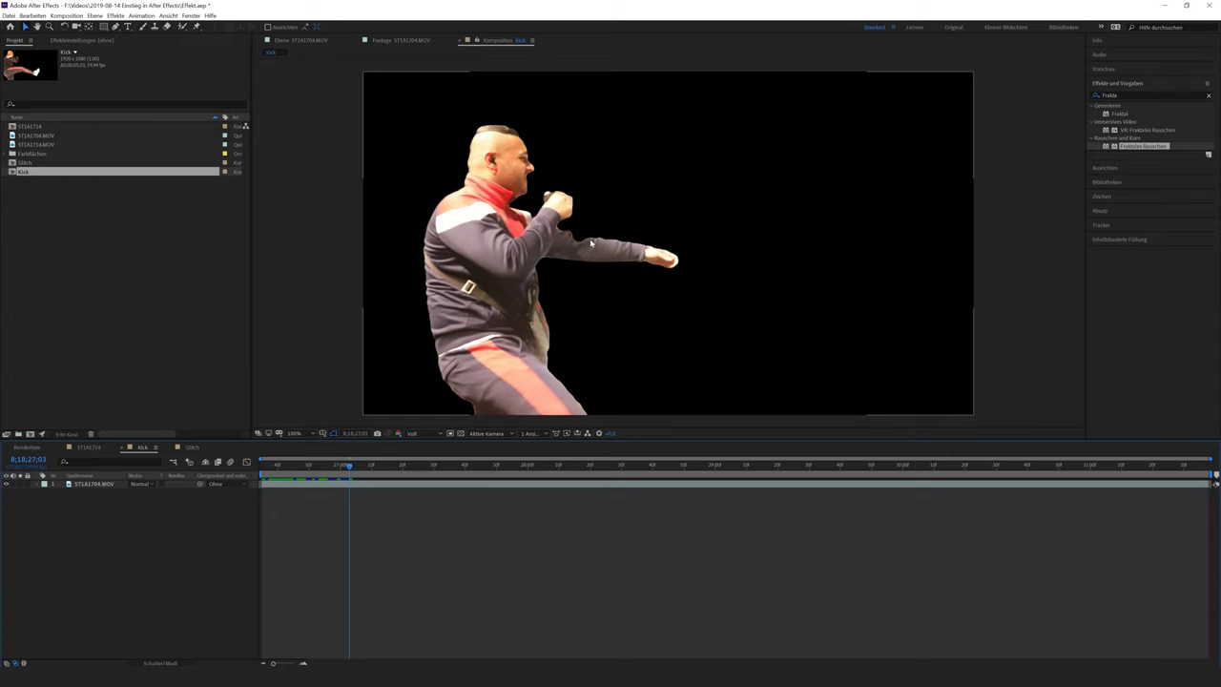
click(24, 163)
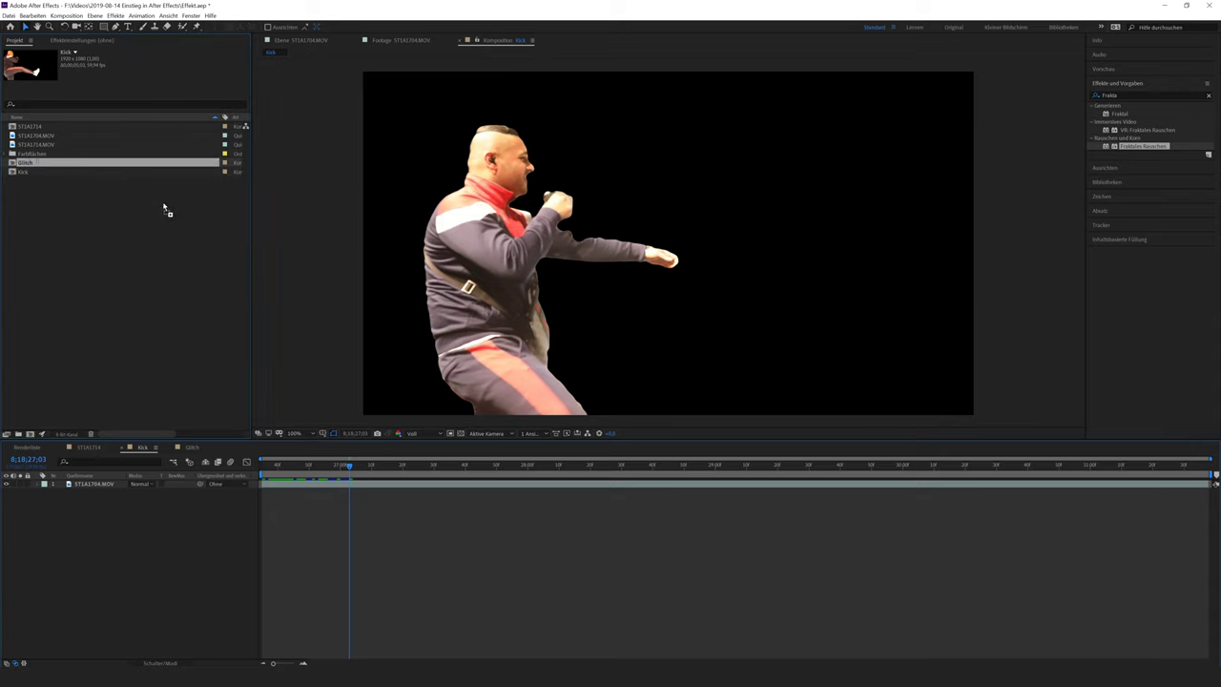
click(124, 484)
key(ctrl+slash)
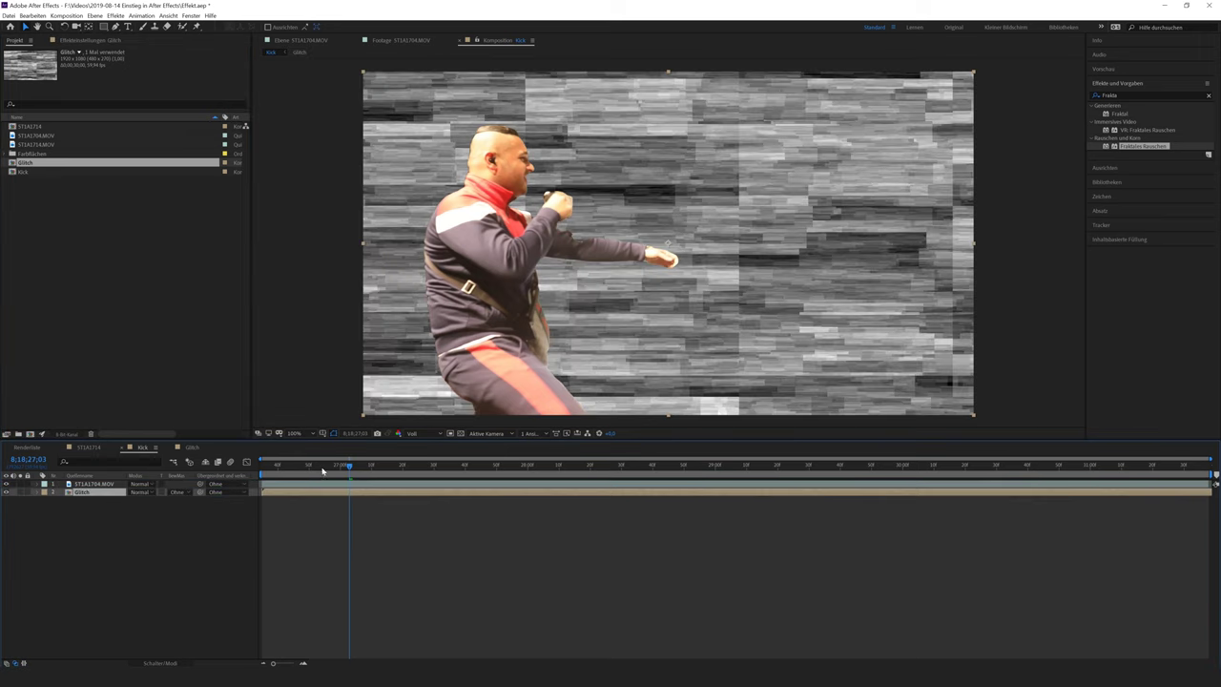
key(space)
key(space)
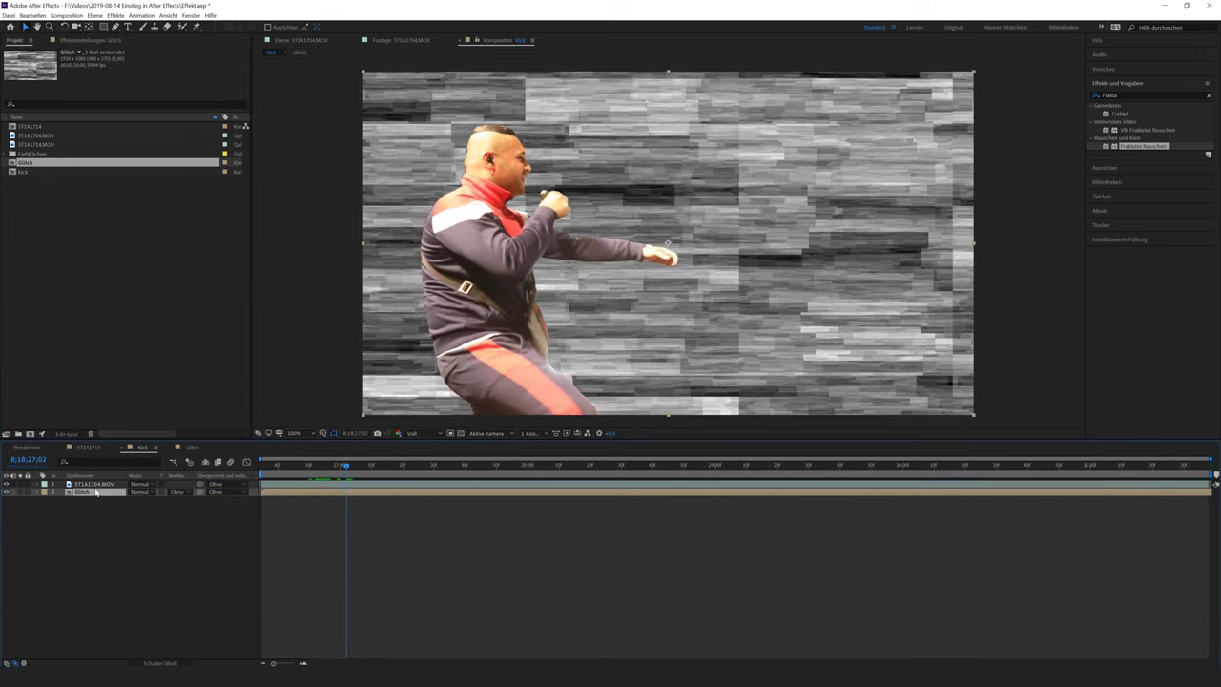
click(362, 359)
Step: Apply the Versetzen displacement effect to the ST1A1704.MOV layer
double_click(1126, 95)
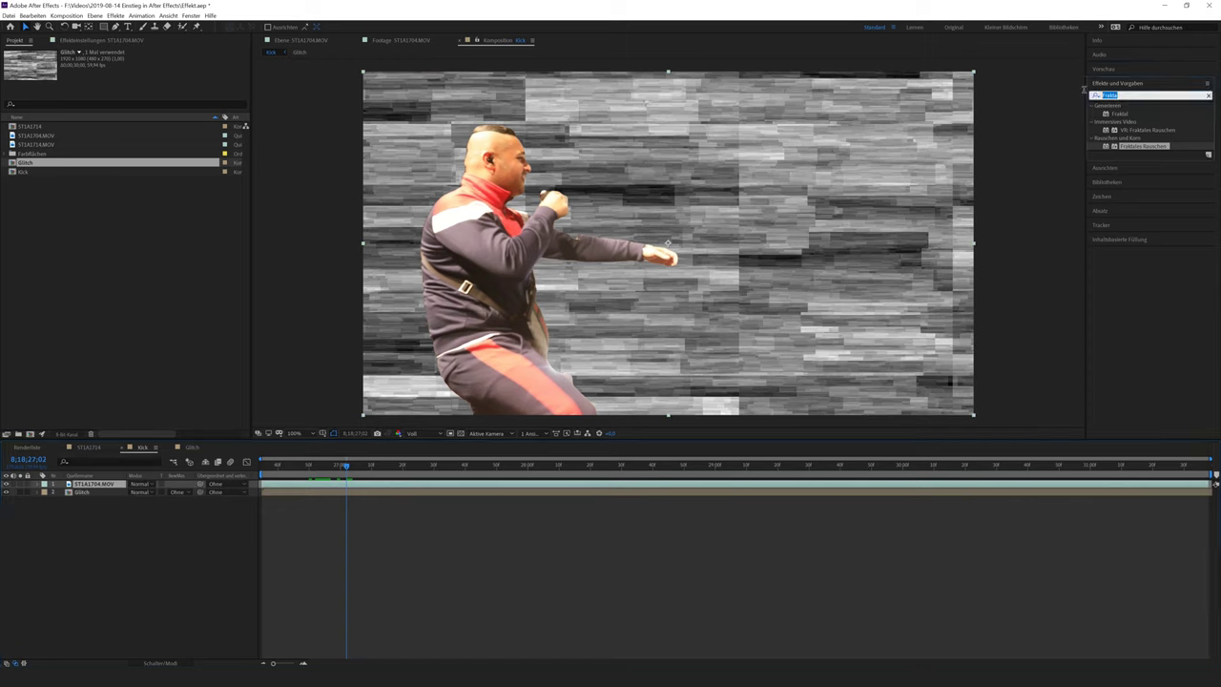
text(Verset)
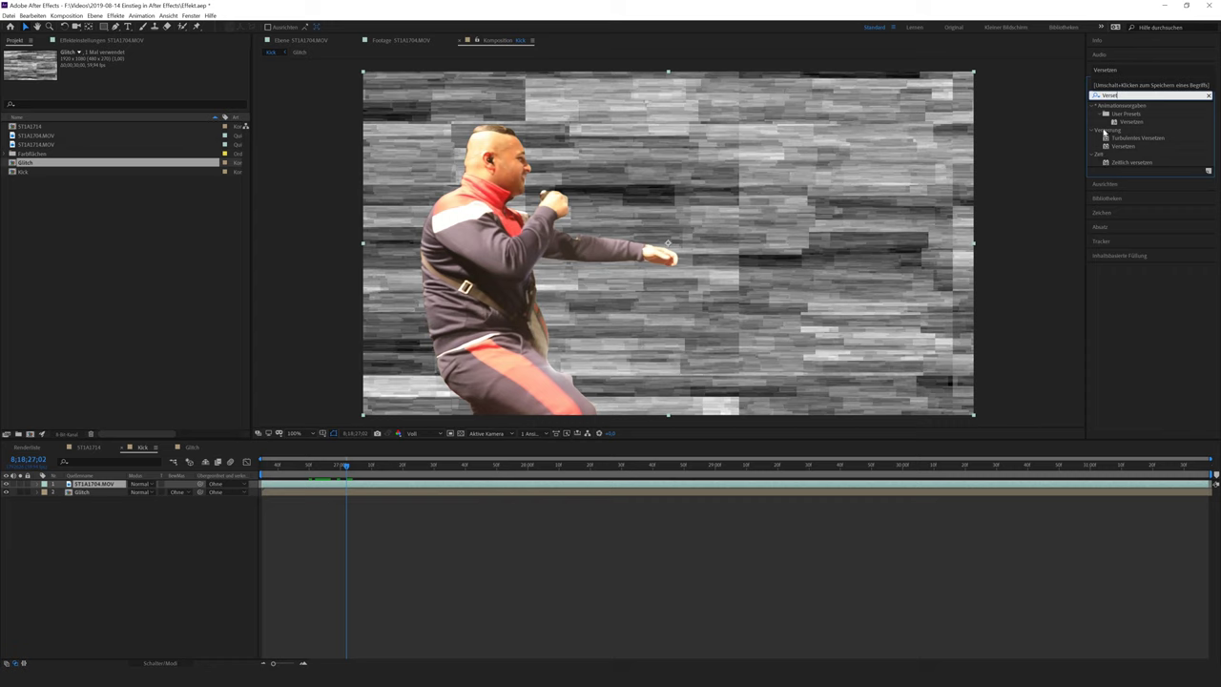
drag(1123, 146, 256, 317)
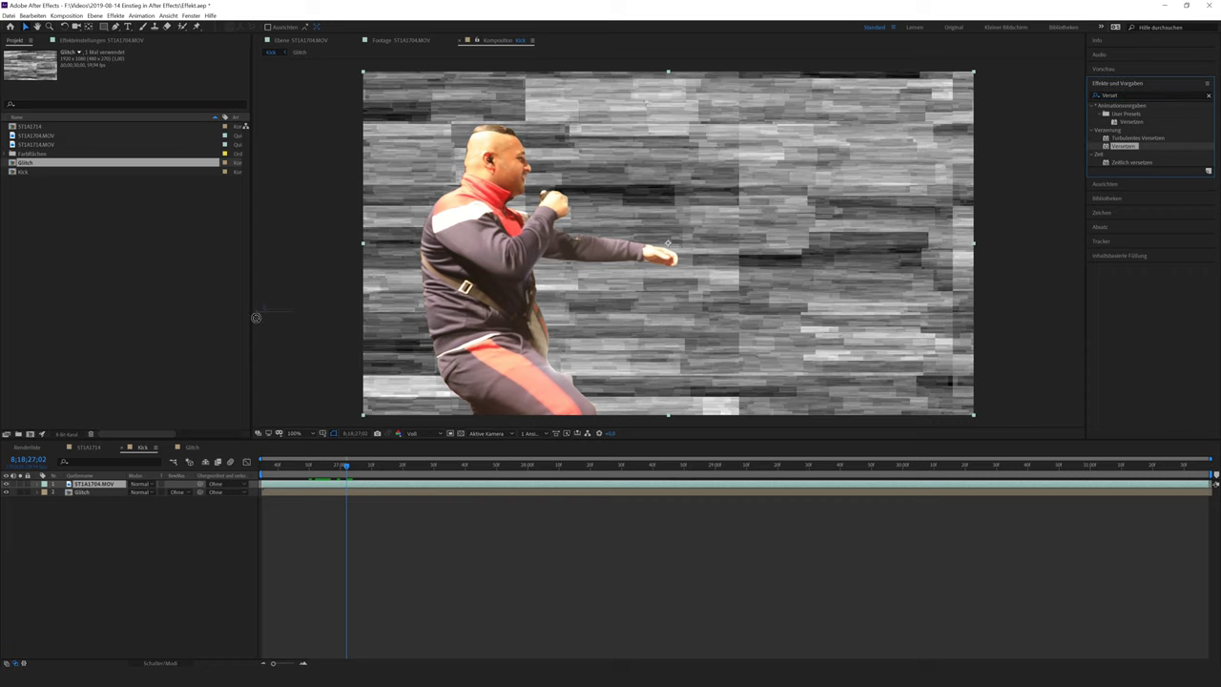
drag(255, 317, 98, 486)
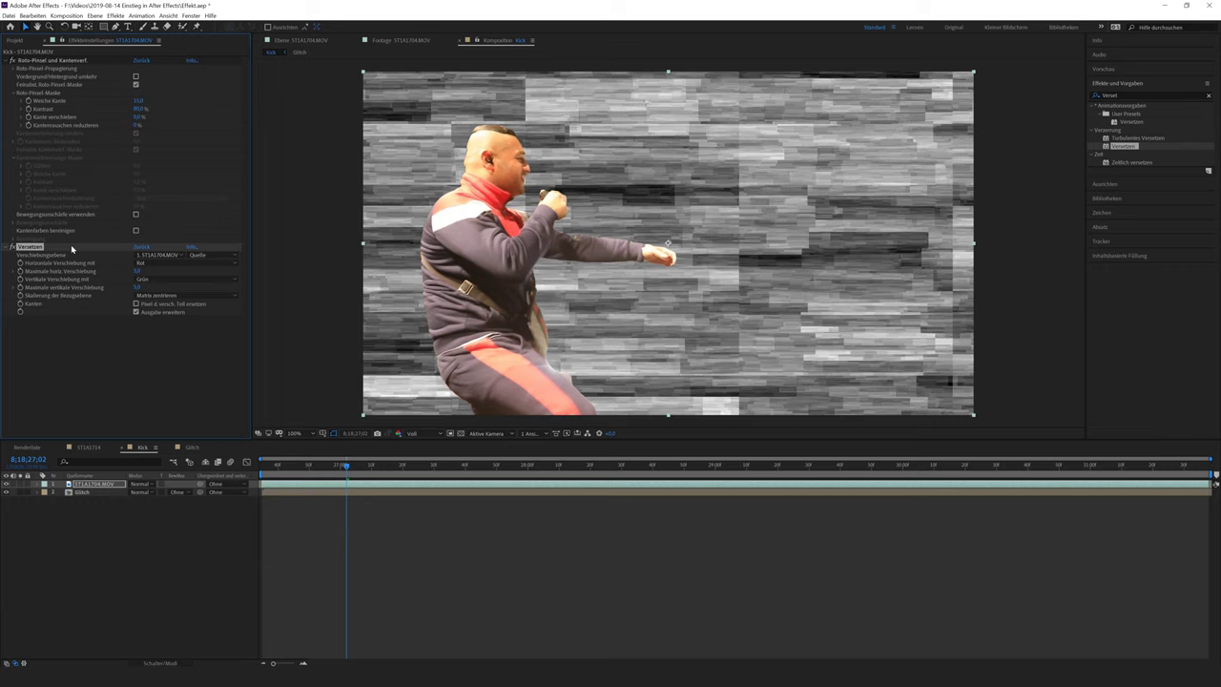
Step: Set Versetzen's displacement map to 2. Glitch and raise the maximum horizontal displacement
click(159, 254)
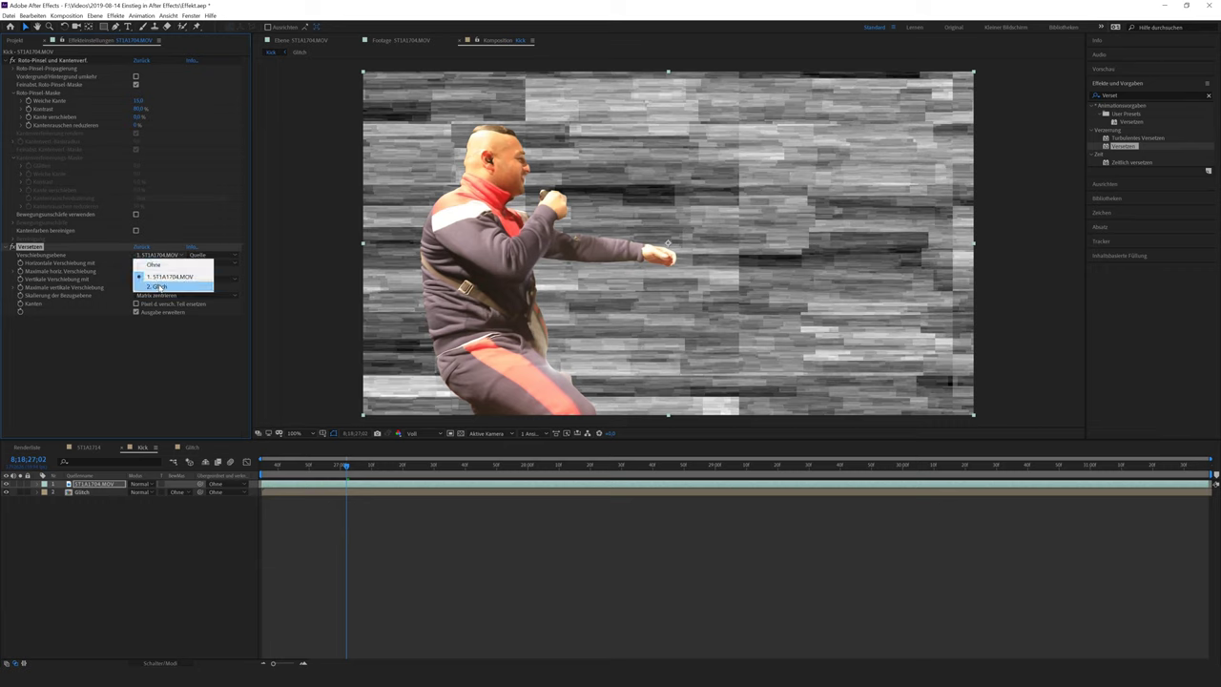
click(161, 287)
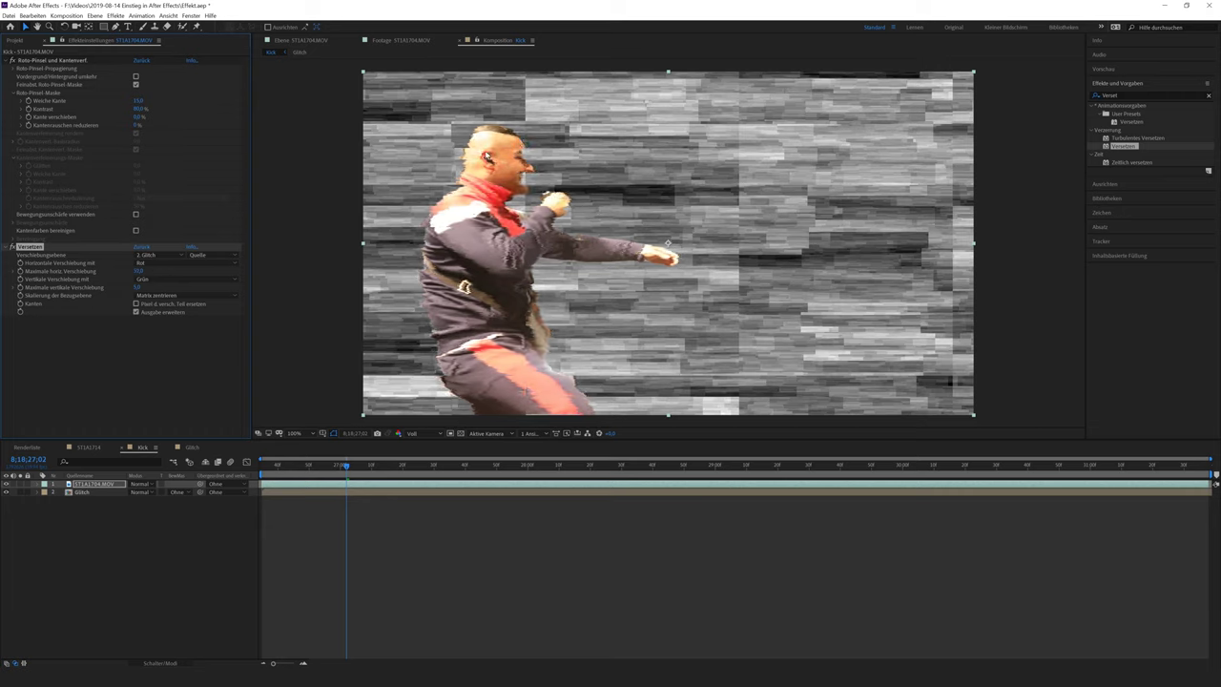
mouse_move(143, 272)
mouse_down()
mouse_move(88, 287)
mouse_move(164, 286)
mouse_move(132, 288)
mouse_up()
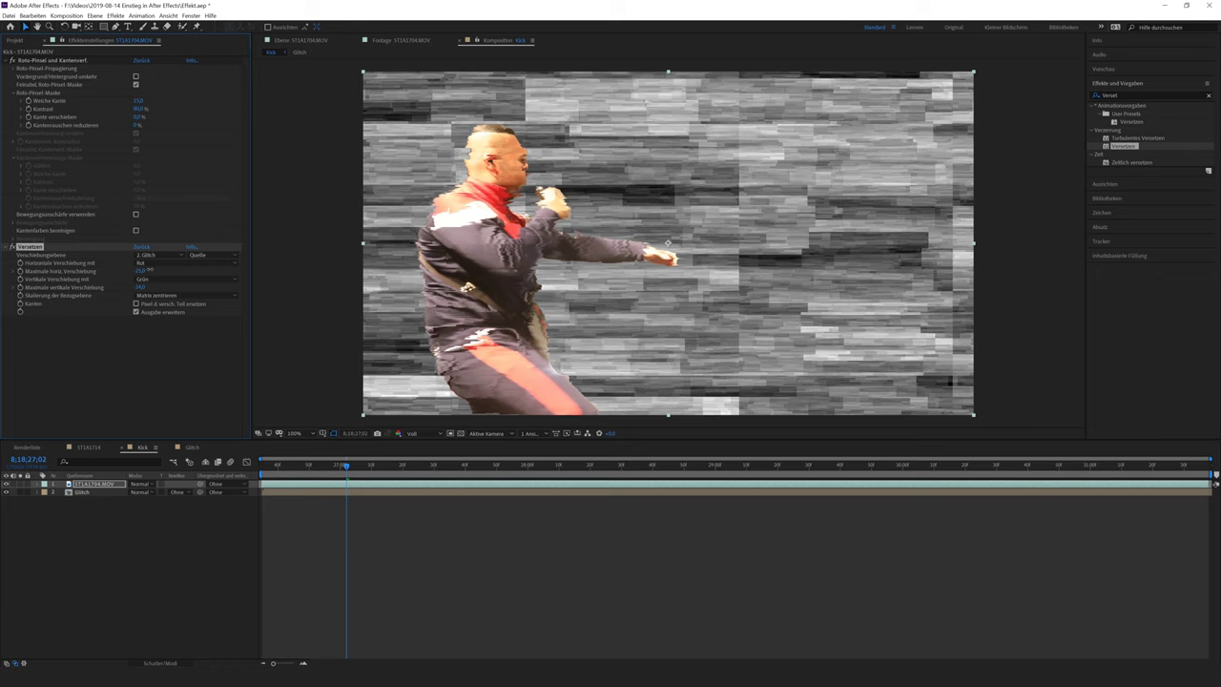
drag(140, 270, 170, 270)
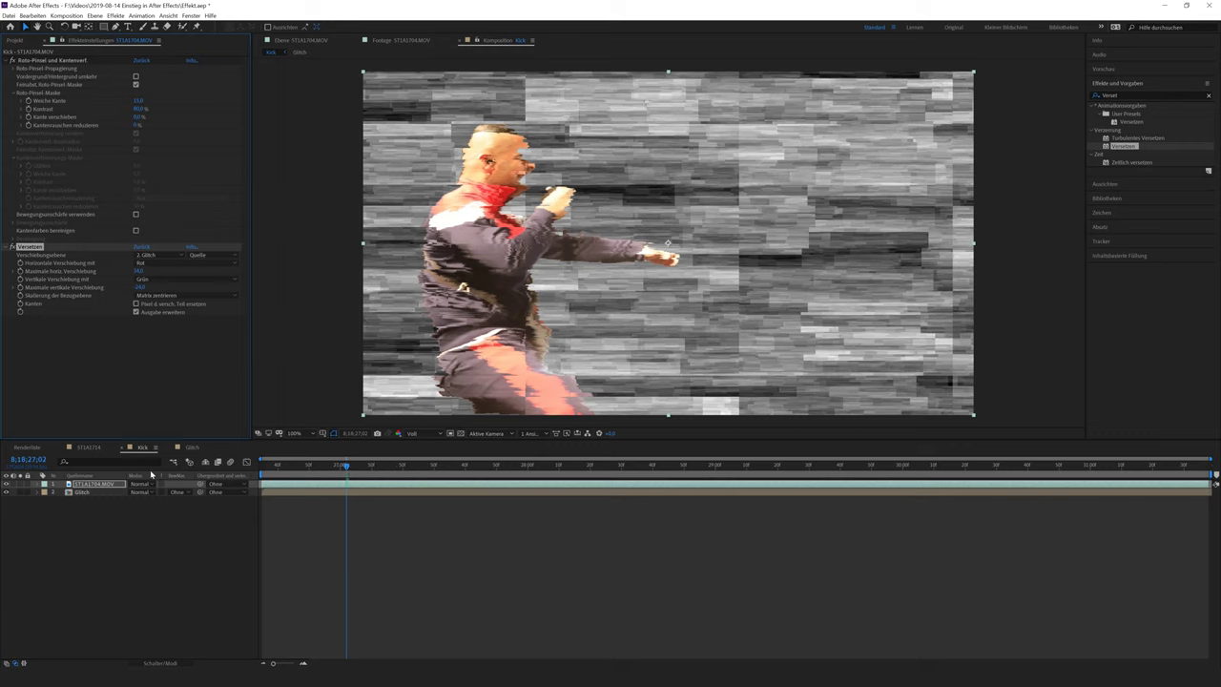
click(22, 489)
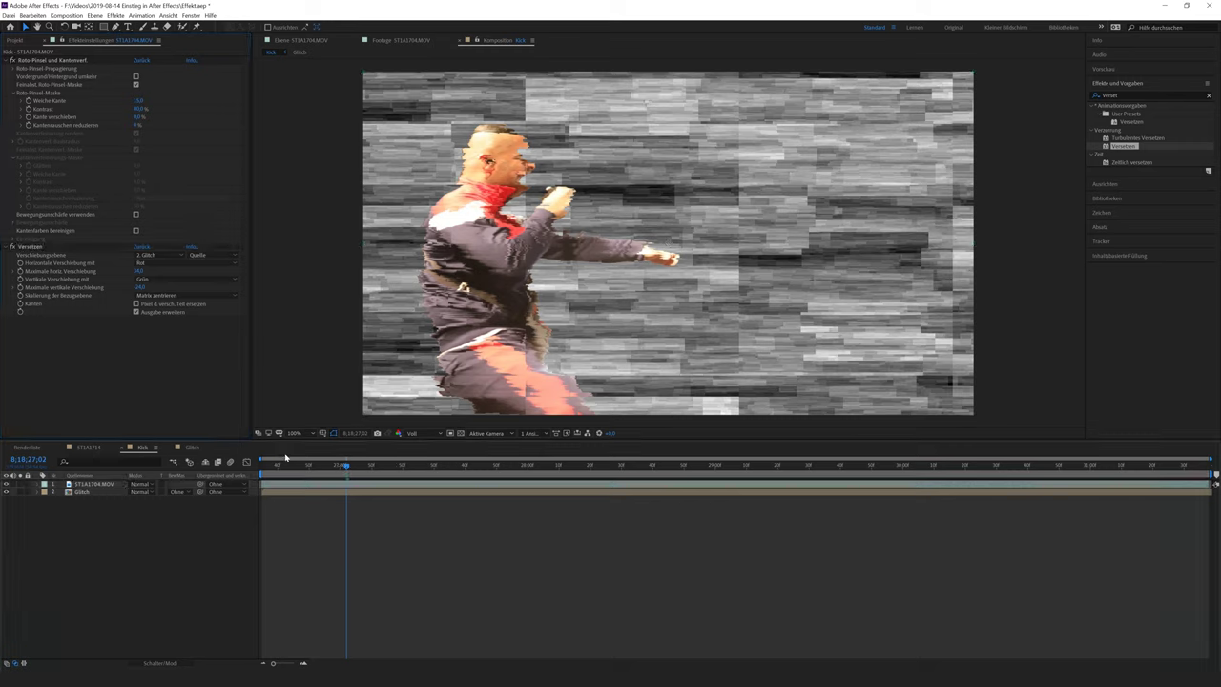
Step: Hide the Glitch layer, preview the distorted dancer, then open the ST1A1714 comp
click(6, 492)
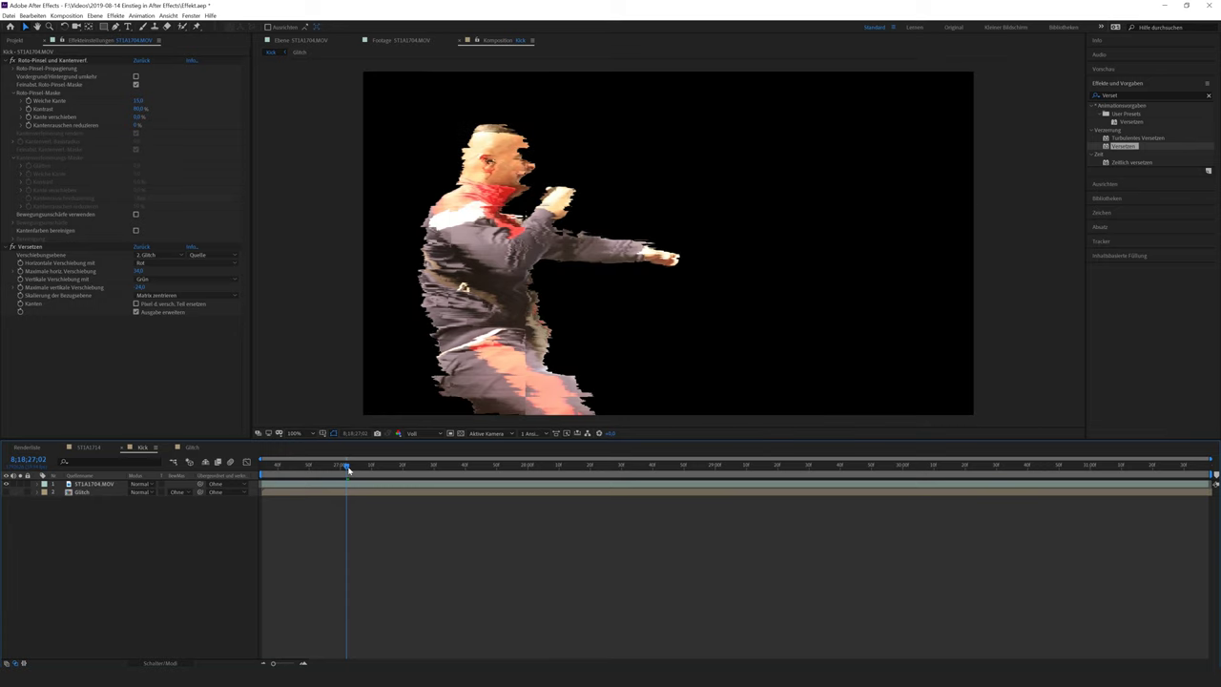
key(space)
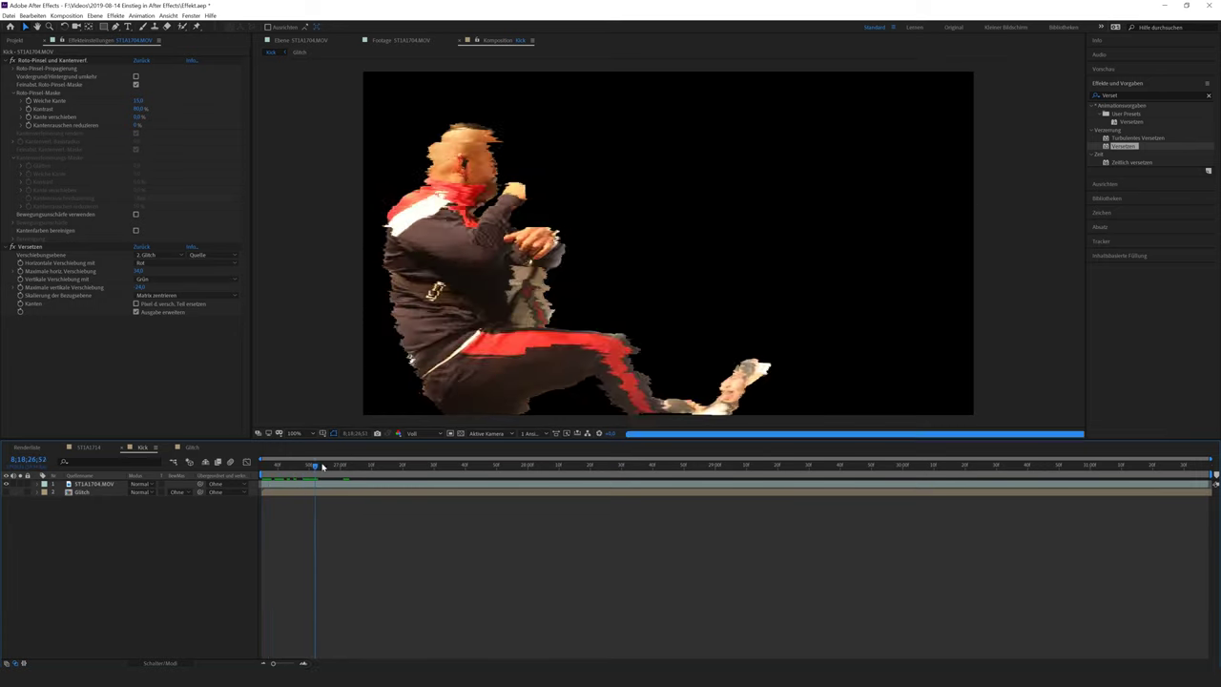
drag(323, 466, 370, 472)
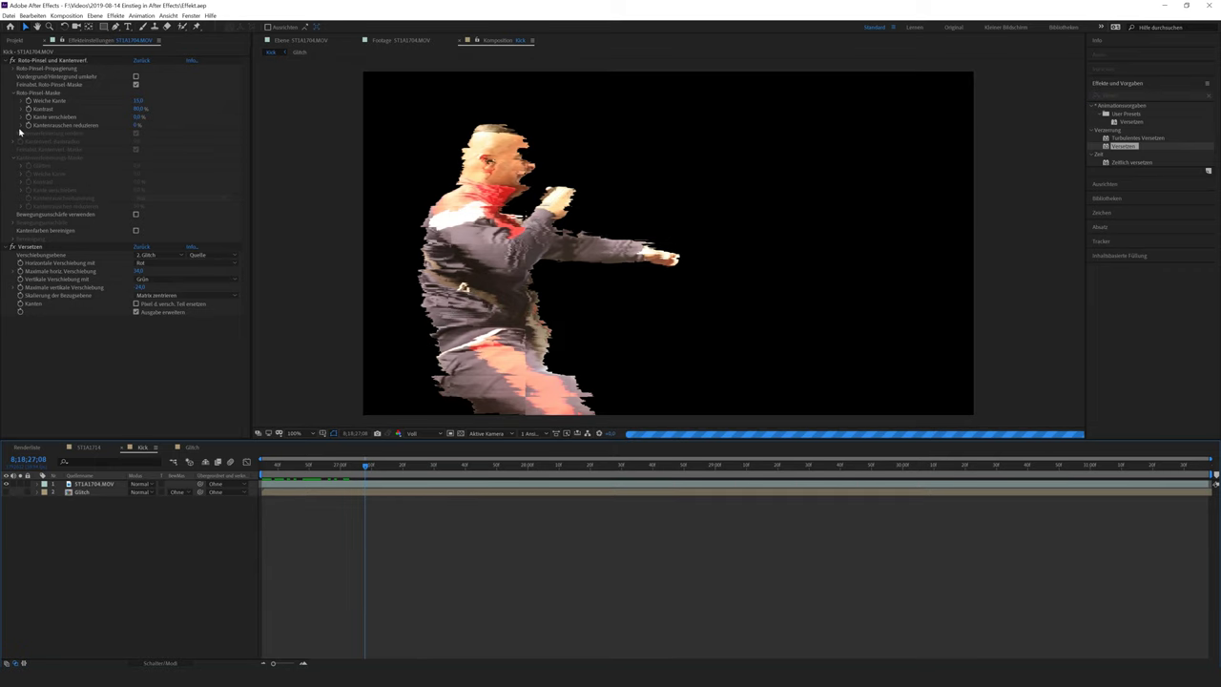
click(14, 41)
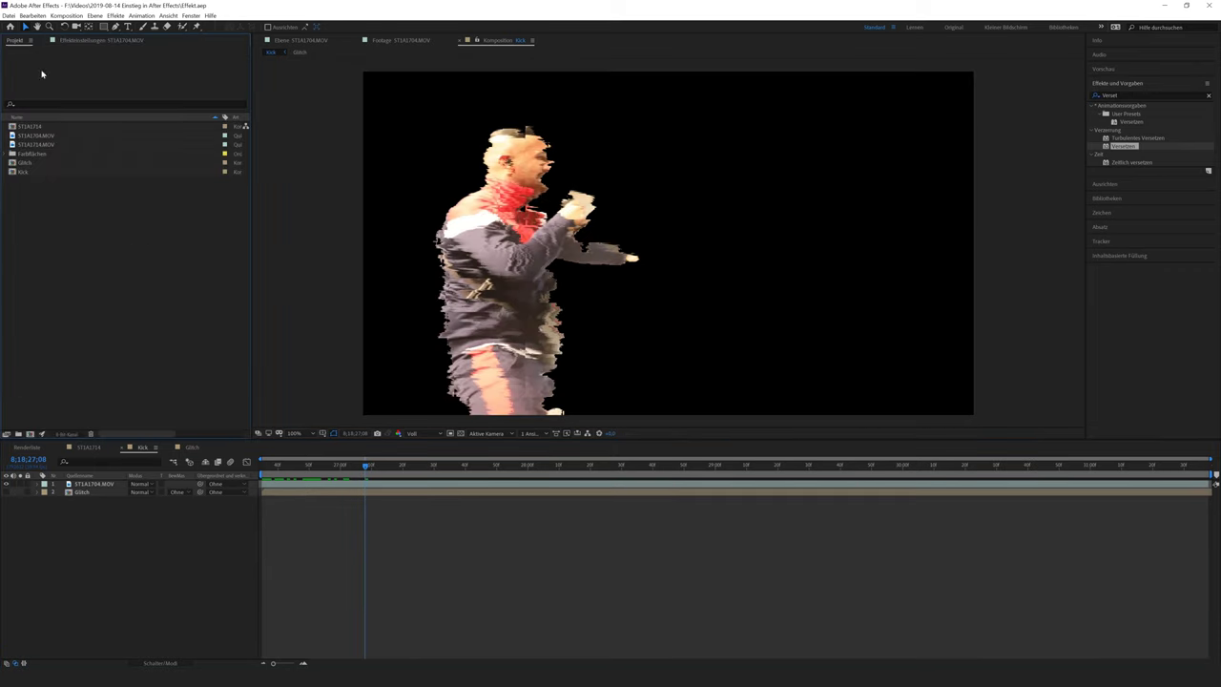
double_click(31, 128)
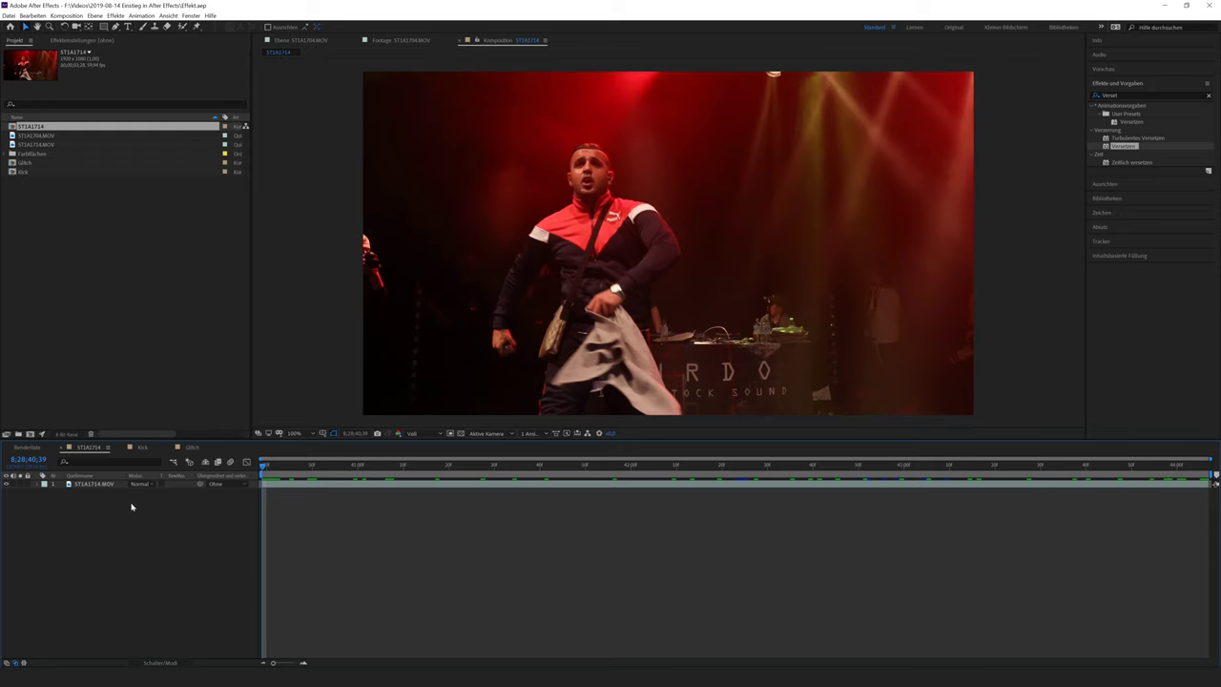
Step: Add the Kick comp to the ST1A1714 timeline
click(25, 172)
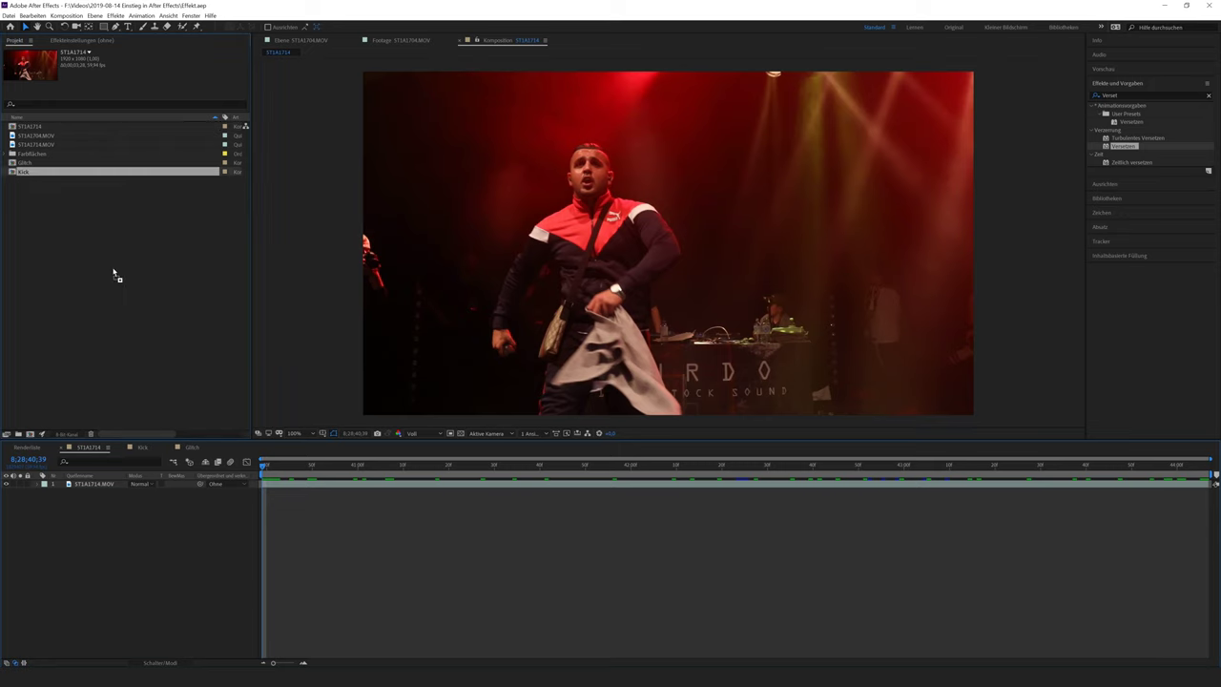
drag(130, 489, 129, 487)
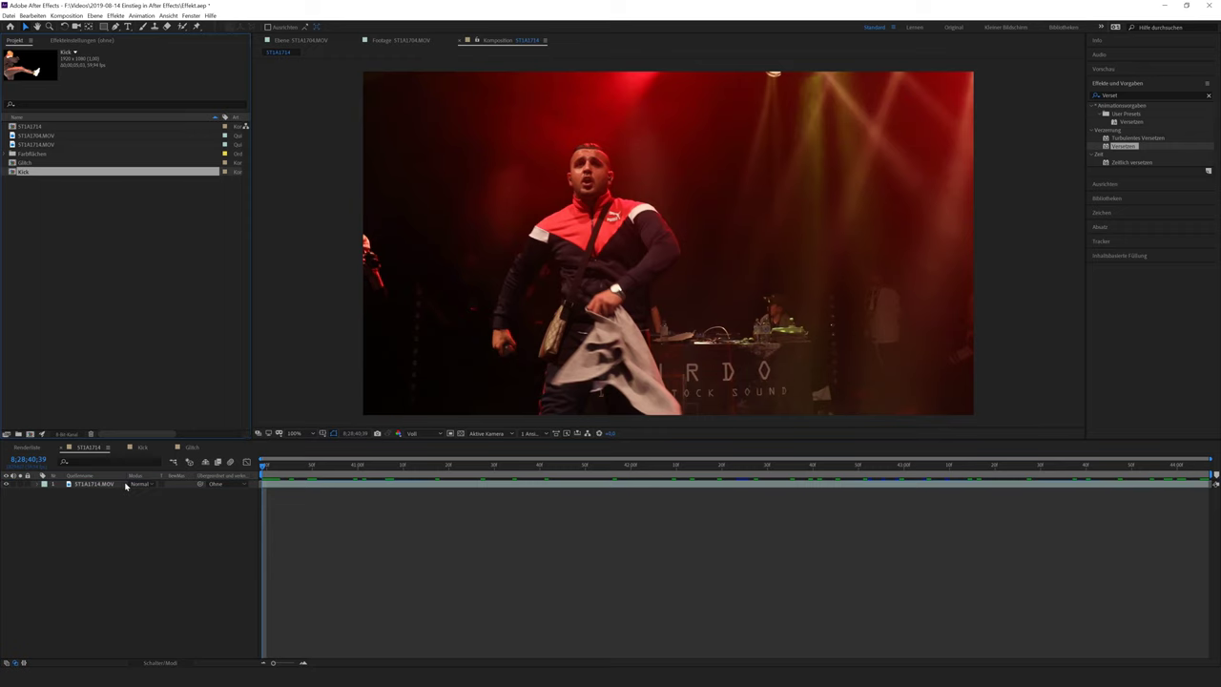
double_click(20, 174)
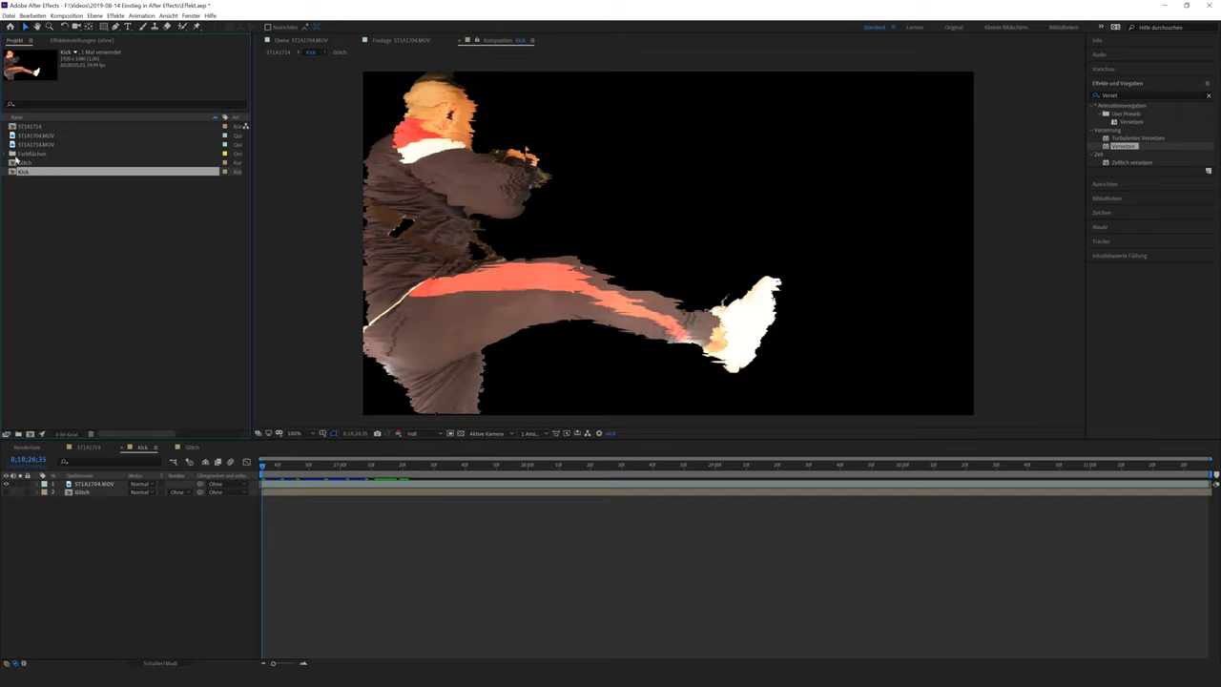
Step: Duplicate the Kick comp and rename the copy 'Kick ohne Effekte'
key(ctrl+d)
right_click(30, 182)
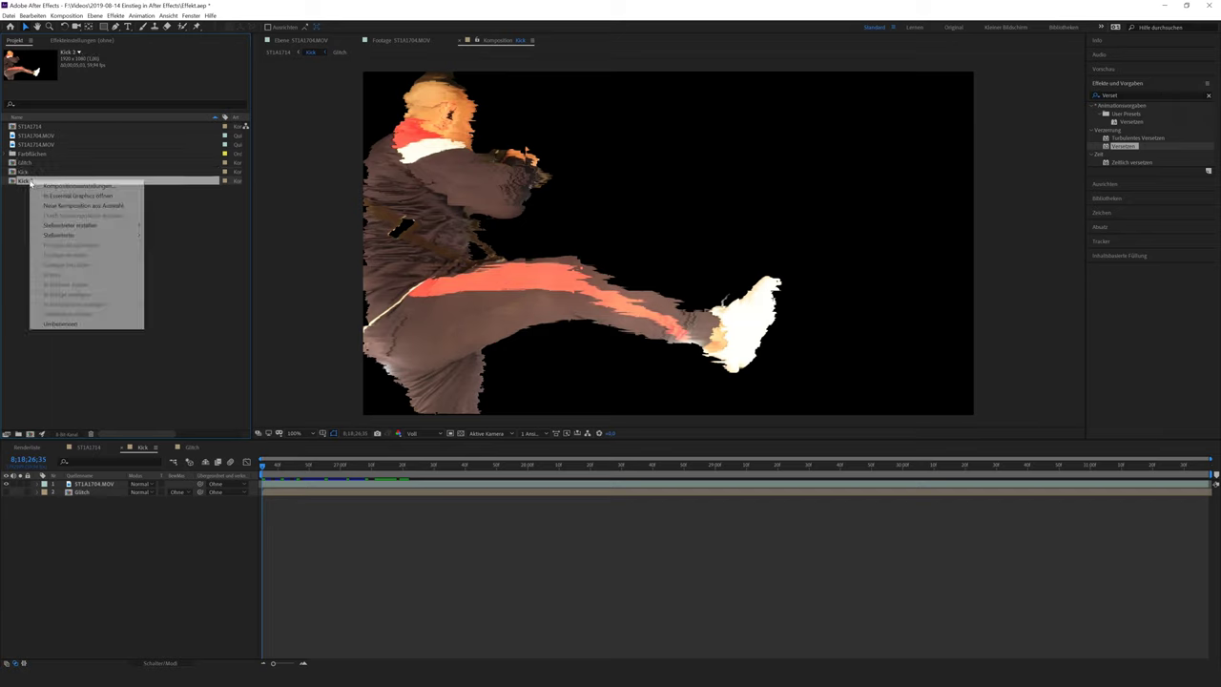
click(60, 323)
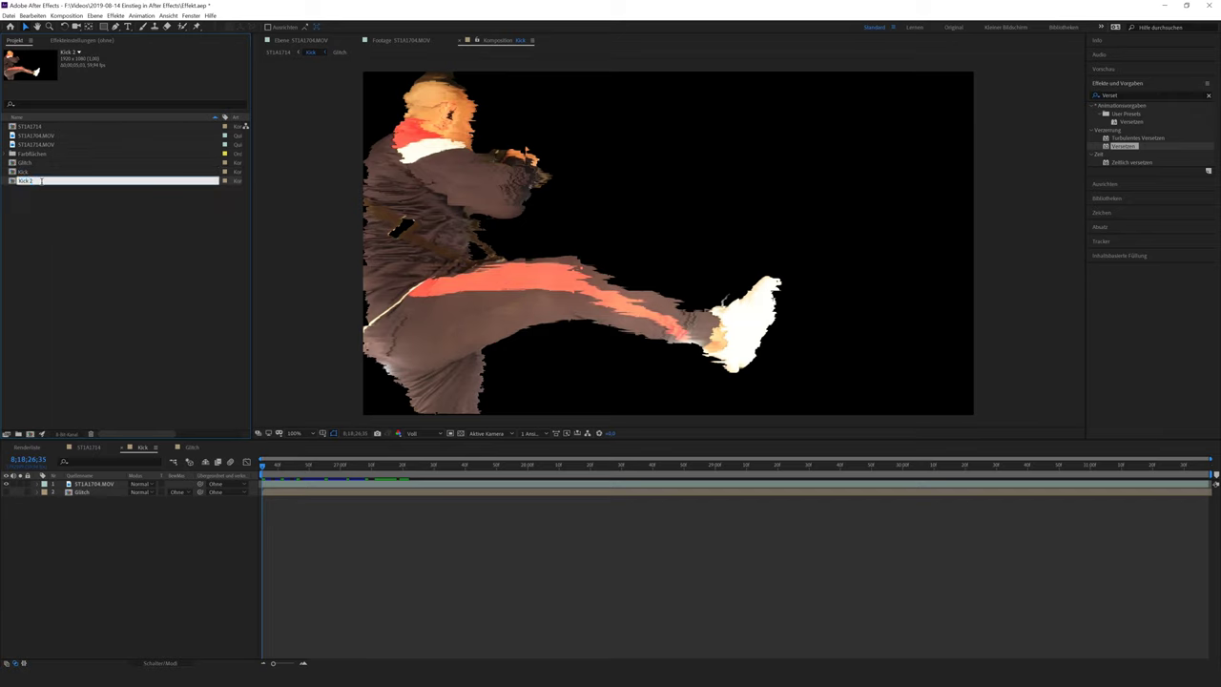
click(60, 181)
text(ohneEffekte)
key(Return)
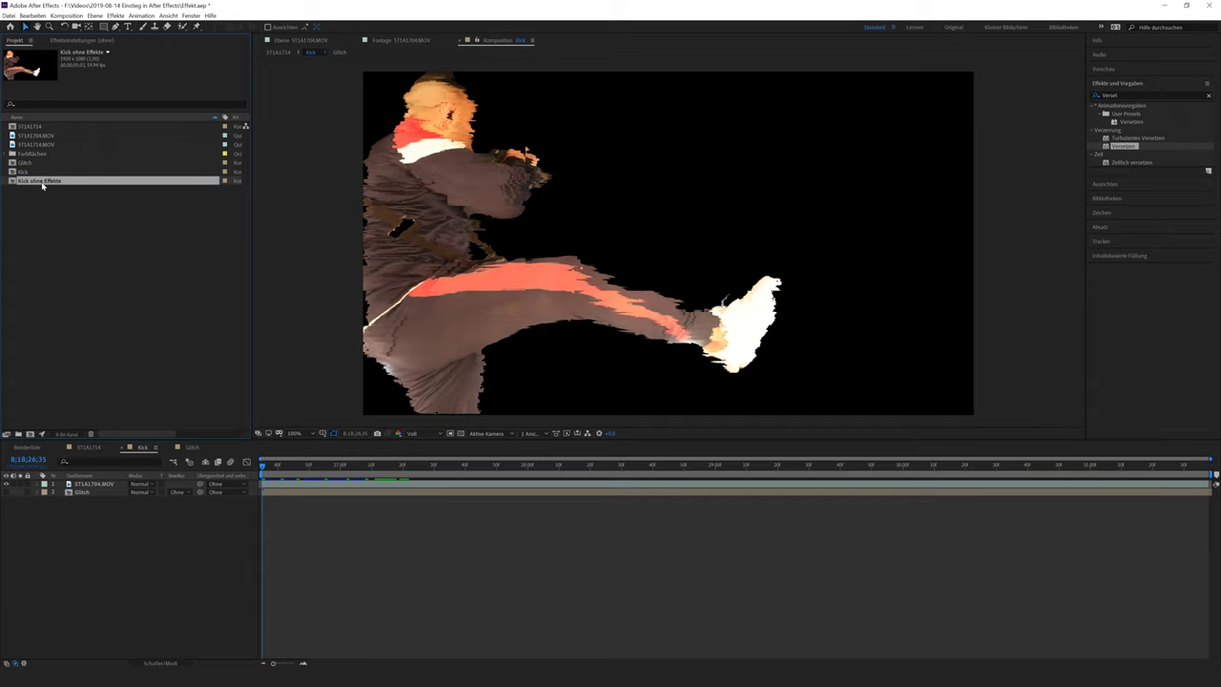
Step: In Kick ohne Effekte, delete the Glitch layer and remove all effects from the clip
double_click(47, 182)
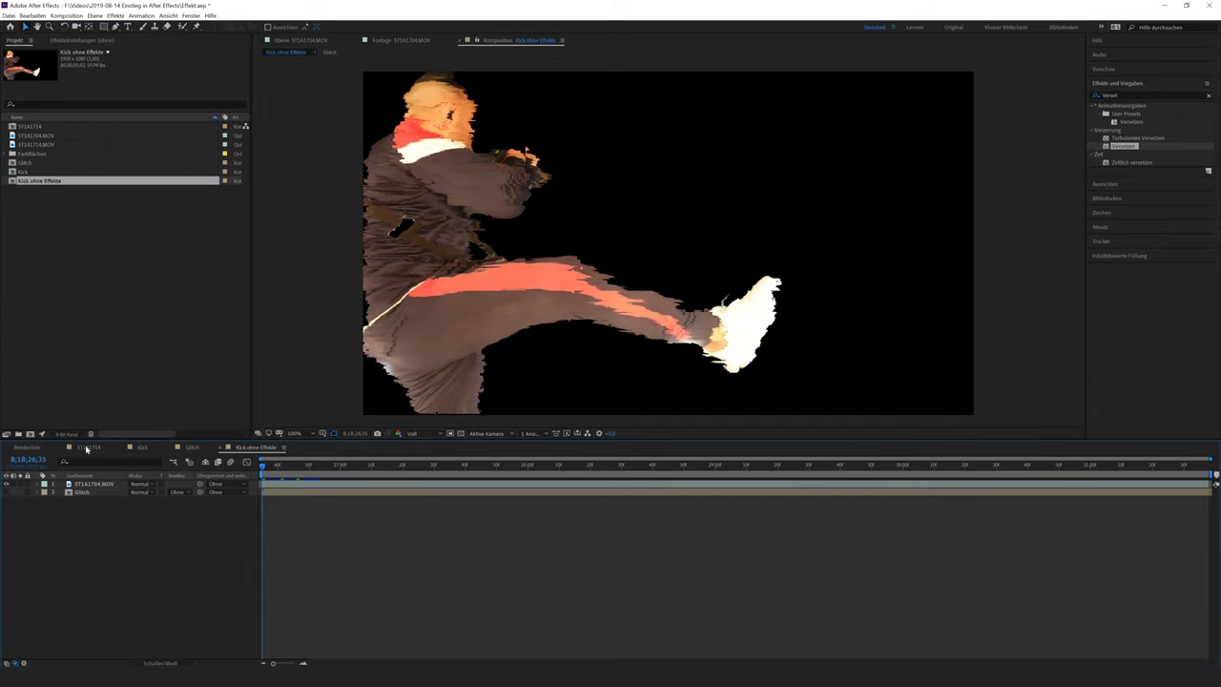
click(83, 493)
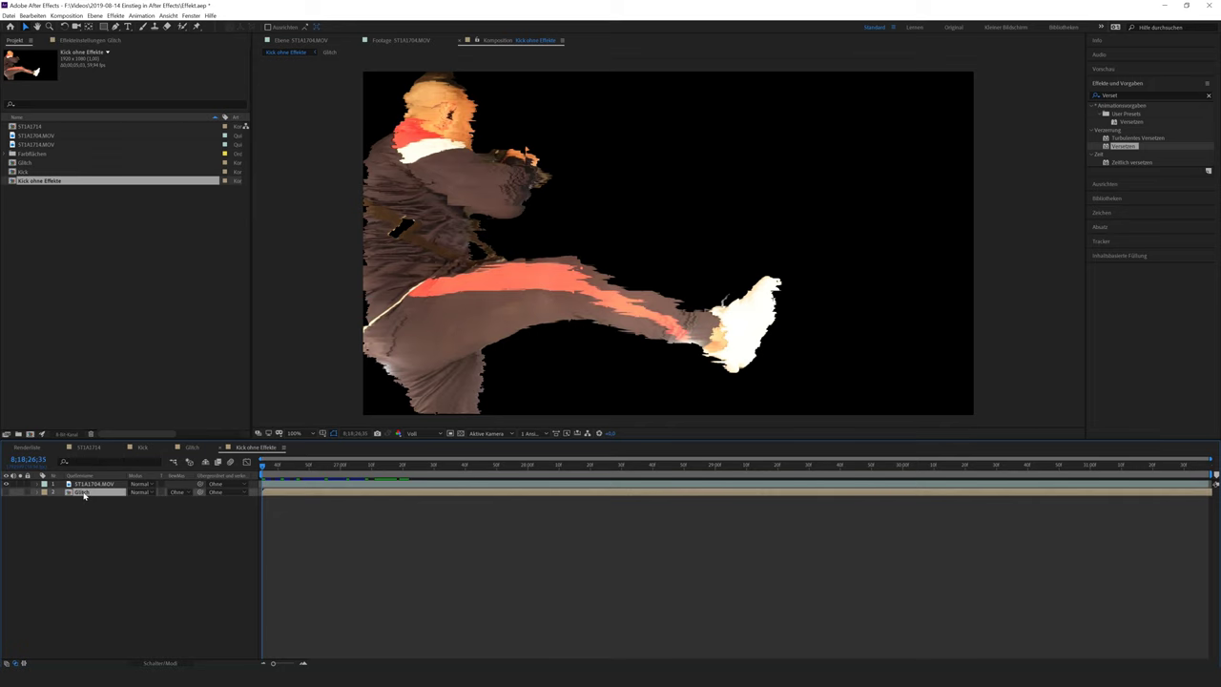
key(Delete)
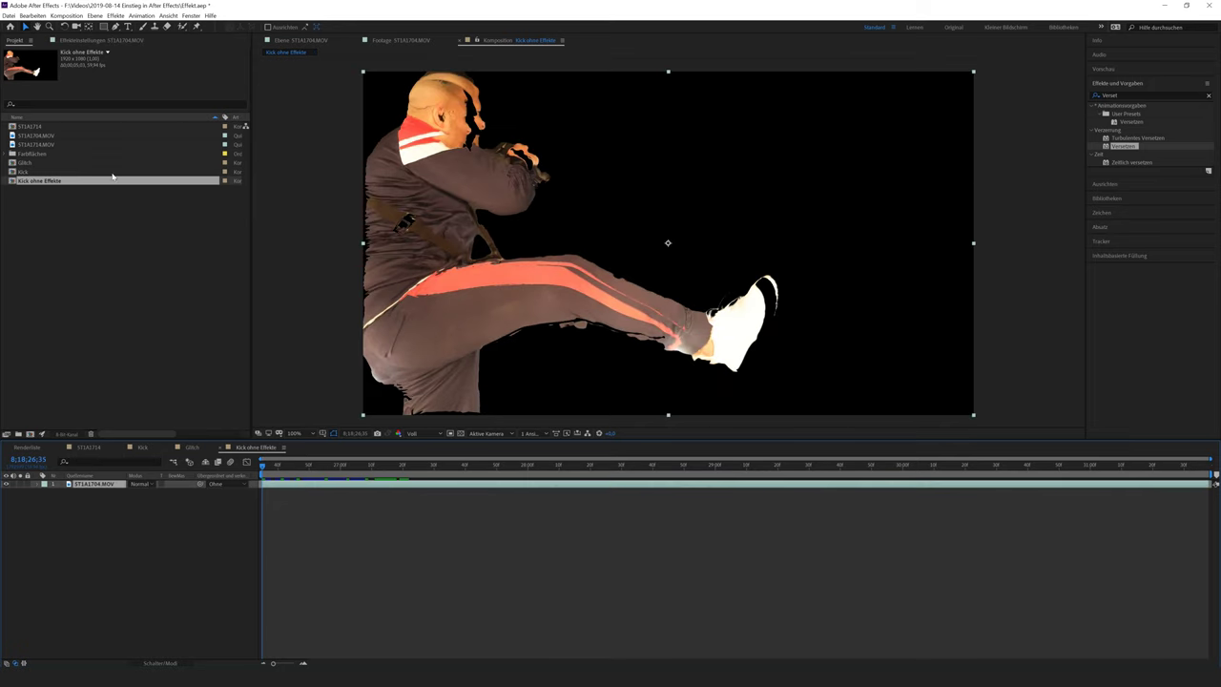
click(99, 41)
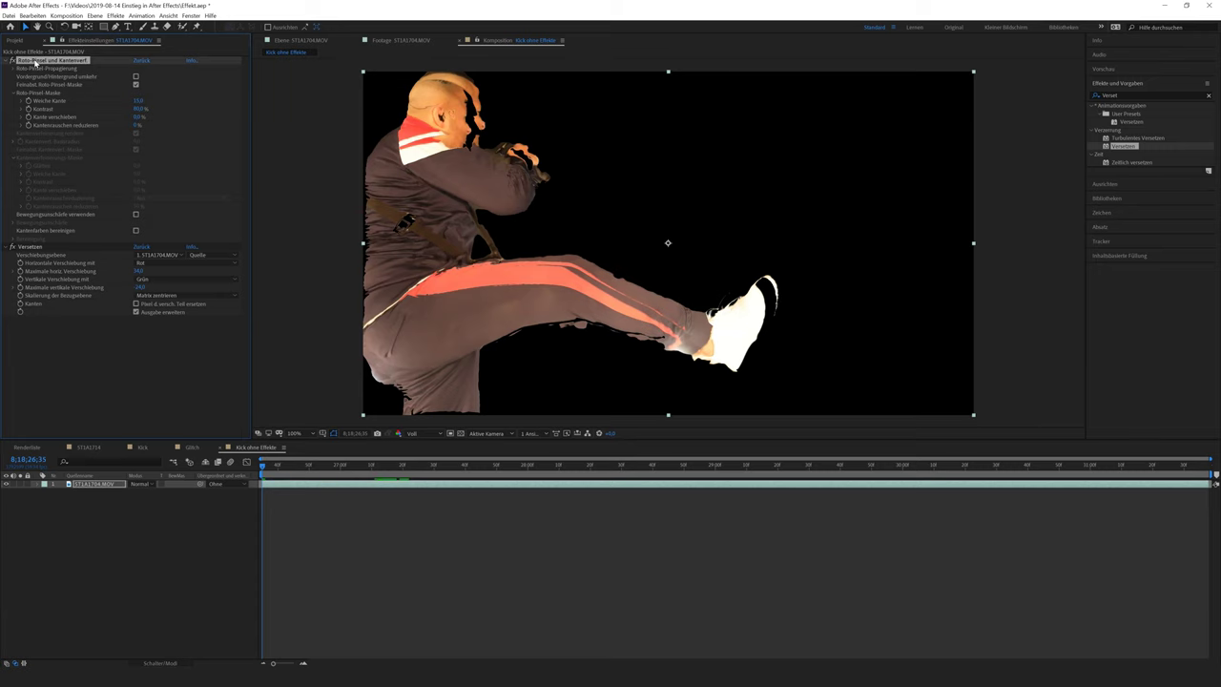
click(34, 61)
key(Delete)
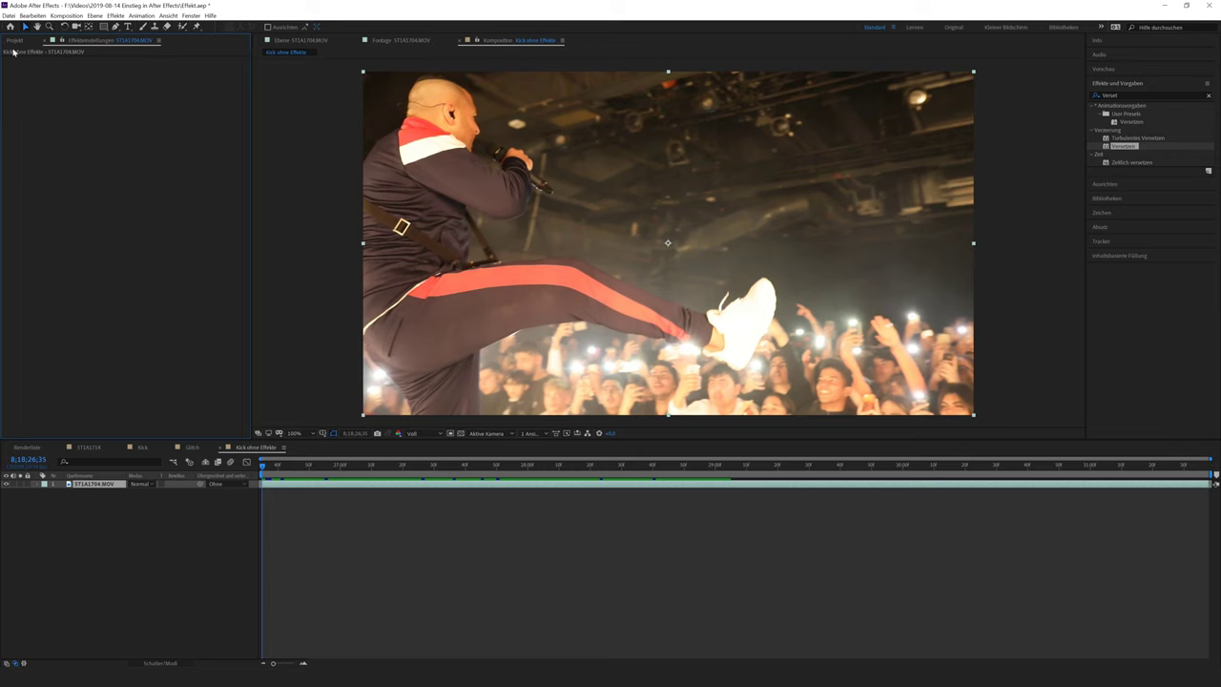
click(14, 40)
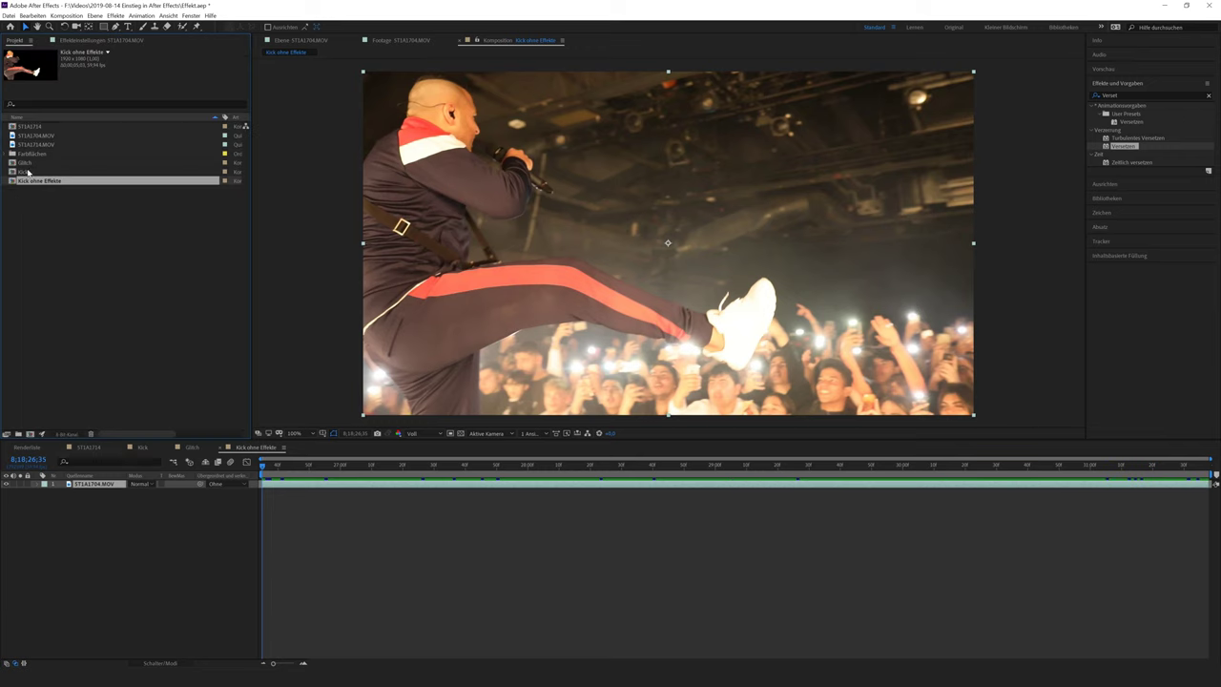
Step: Place Kick ohne Effekte at the bottom of the ST1A1714 layer stack and scrub to the cut point
double_click(29, 126)
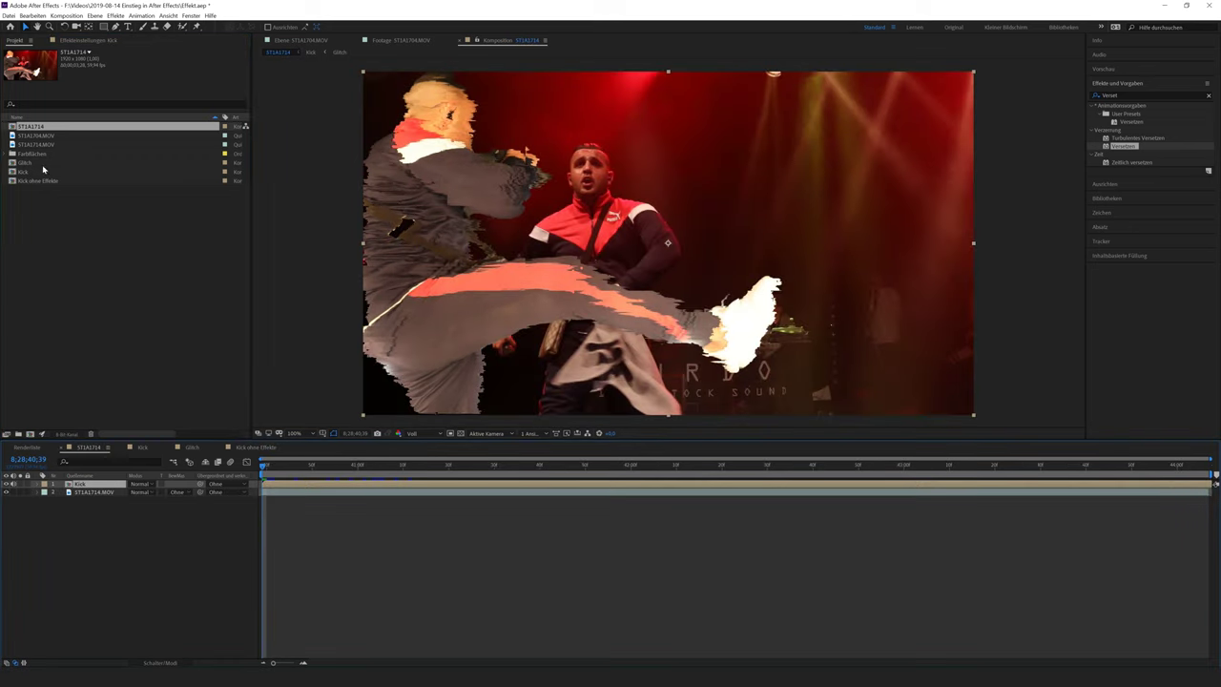
drag(47, 182, 166, 512)
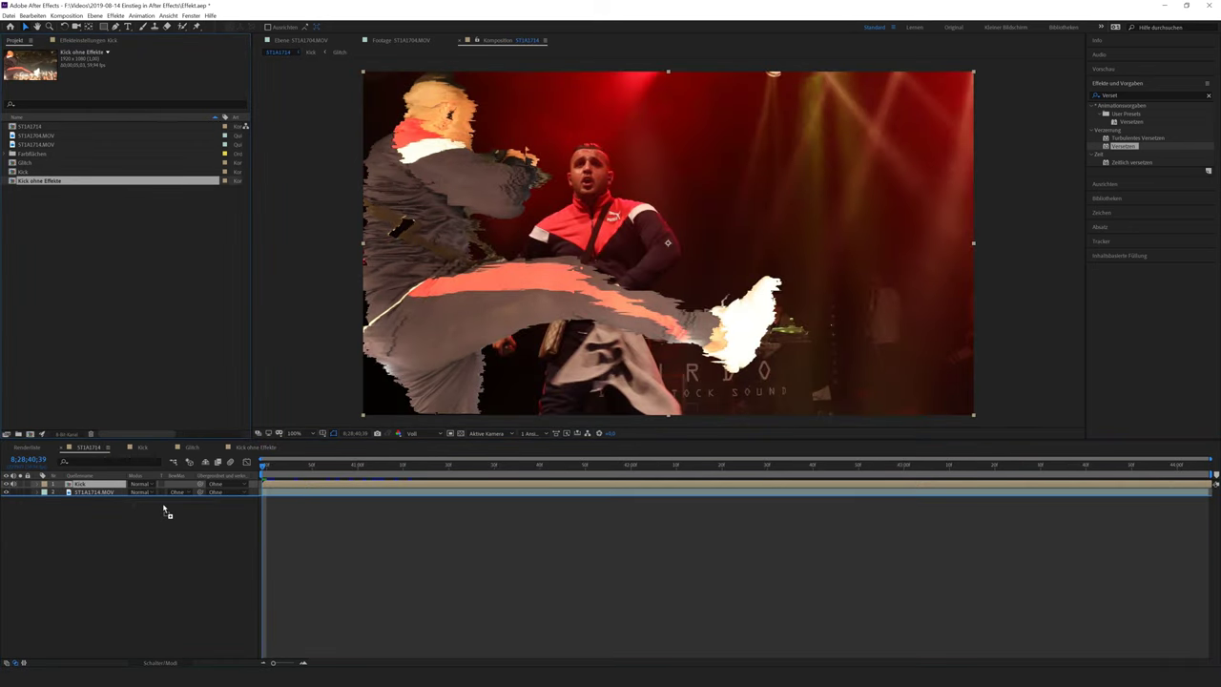
drag(167, 512, 164, 506)
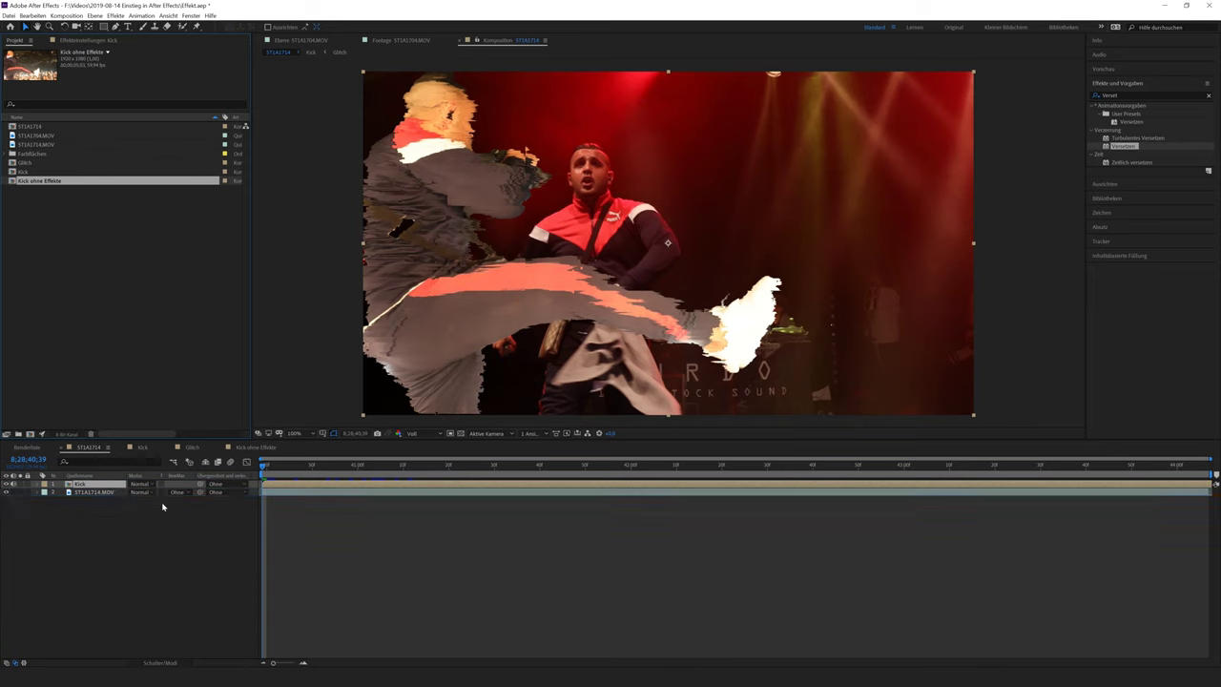
drag(33, 172, 121, 493)
mouse_move(279, 464)
mouse_down()
mouse_move(508, 480)
mouse_move(434, 474)
mouse_up()
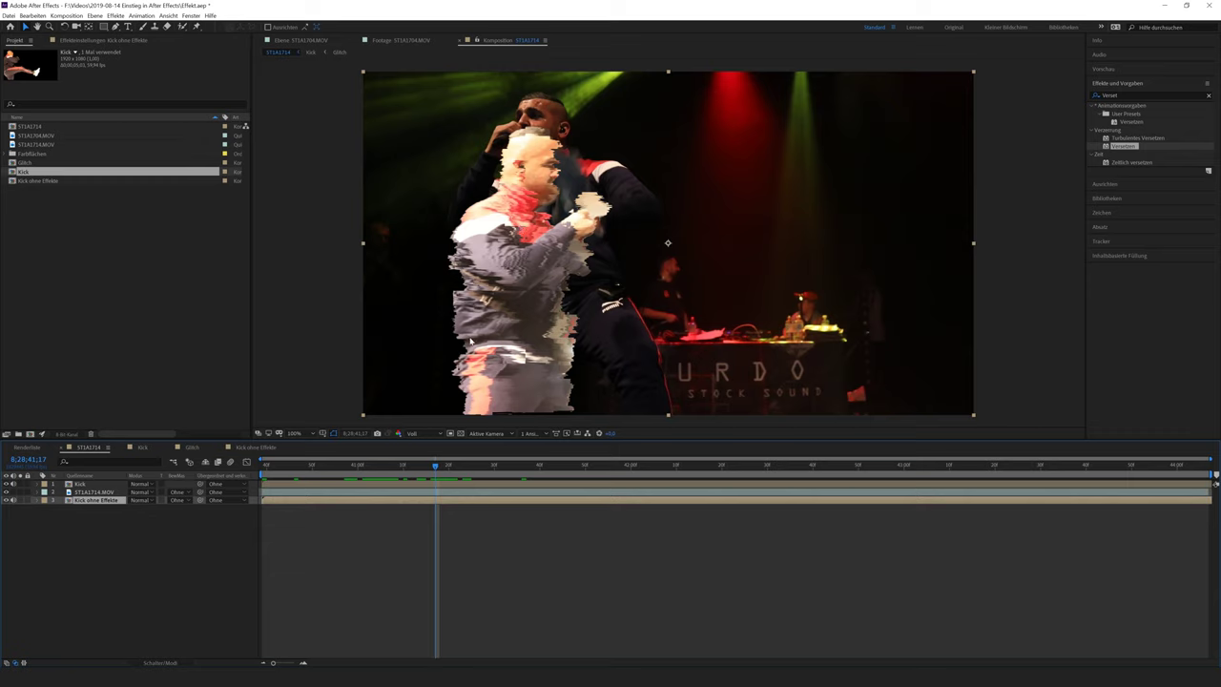
Step: Split Kick and ST1A1714.MOV at 8;20;41;17 and delete their later parts
click(88, 485)
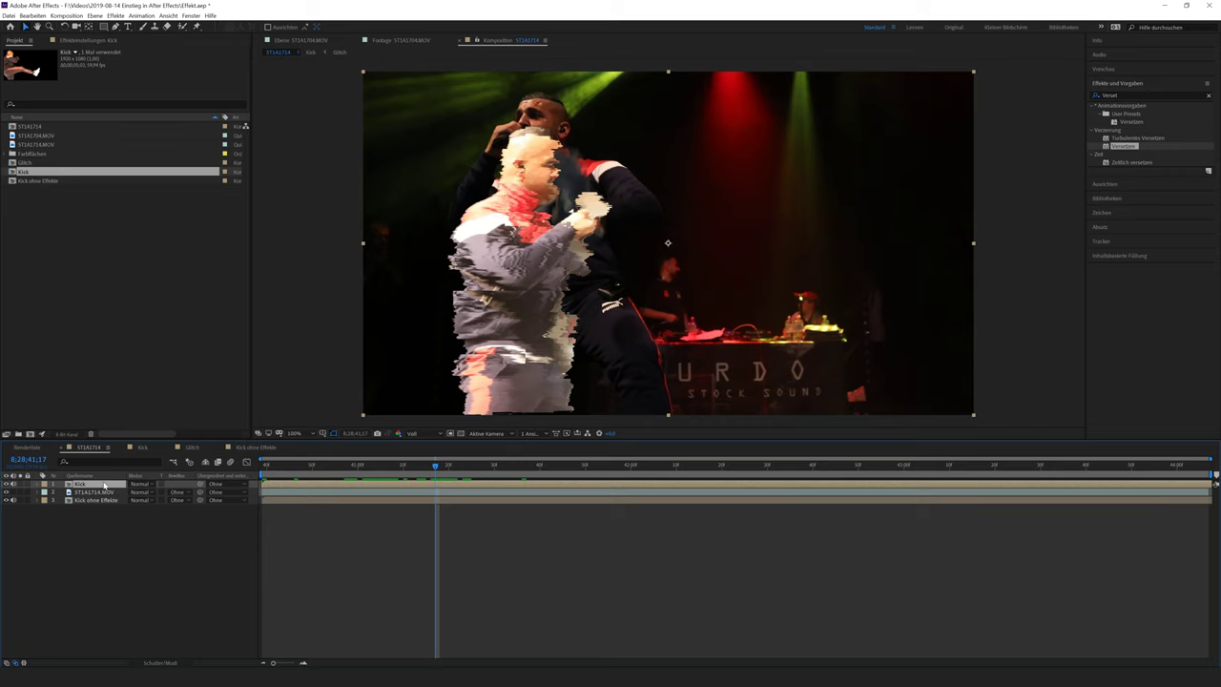
key(ctrl+d)
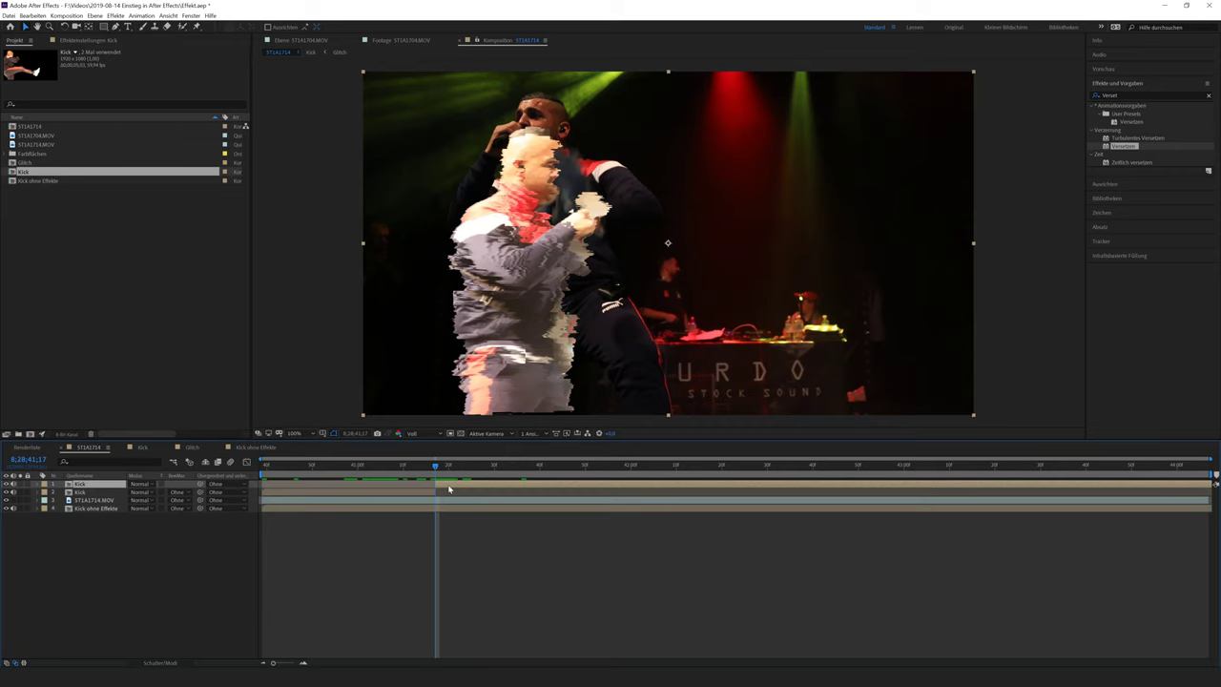
key(Delete)
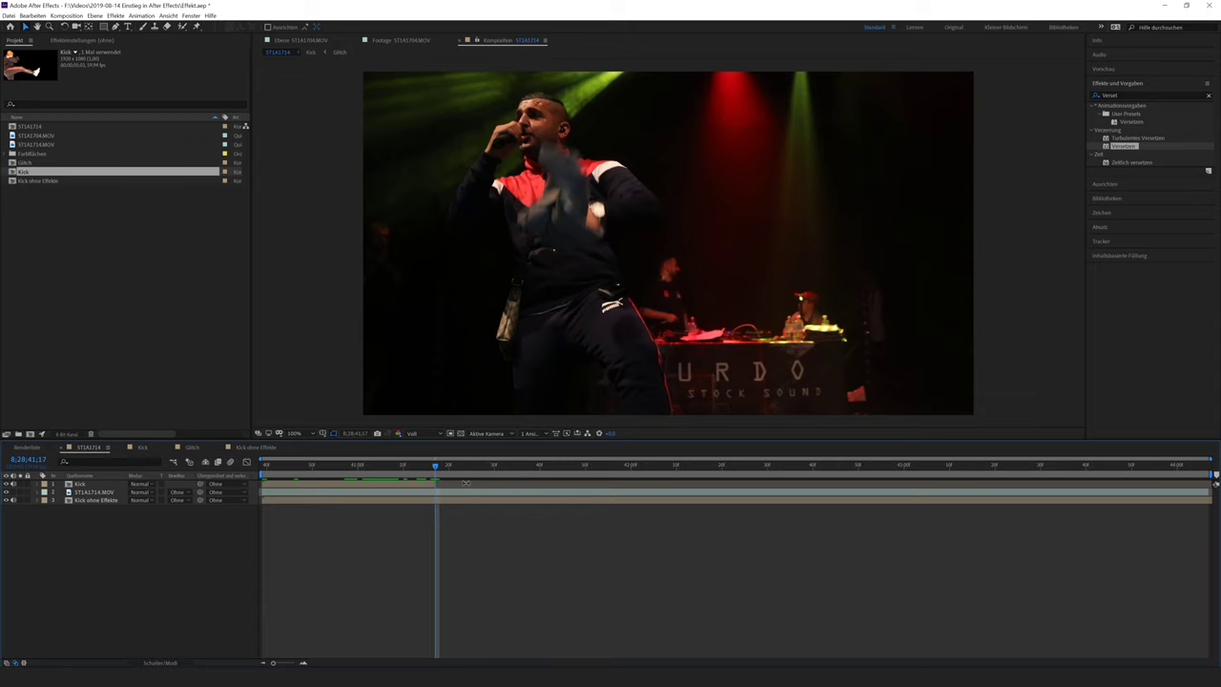
click(92, 492)
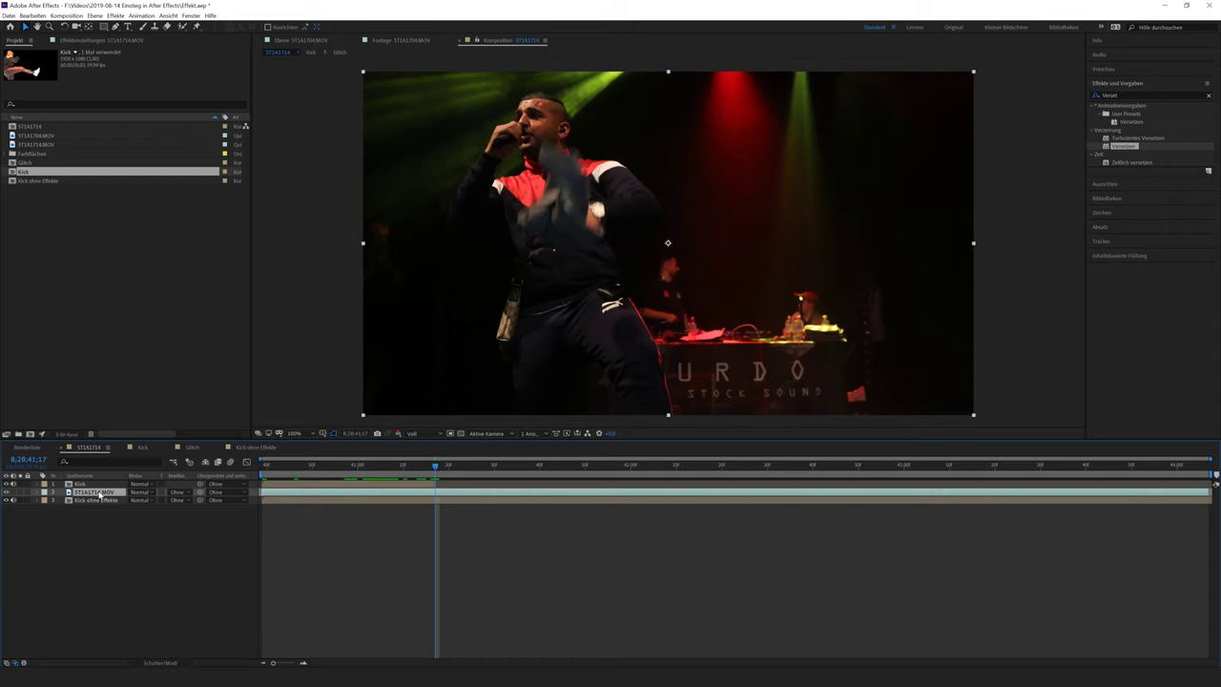
key(ctrl+d)
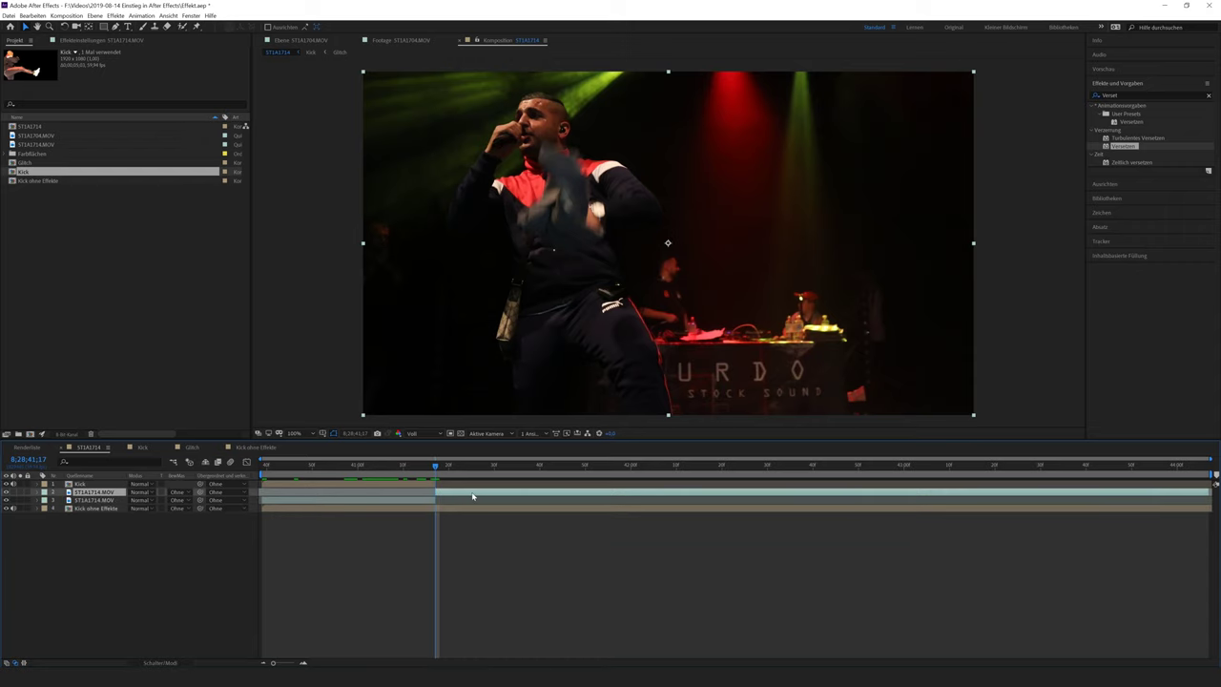
key(Delete)
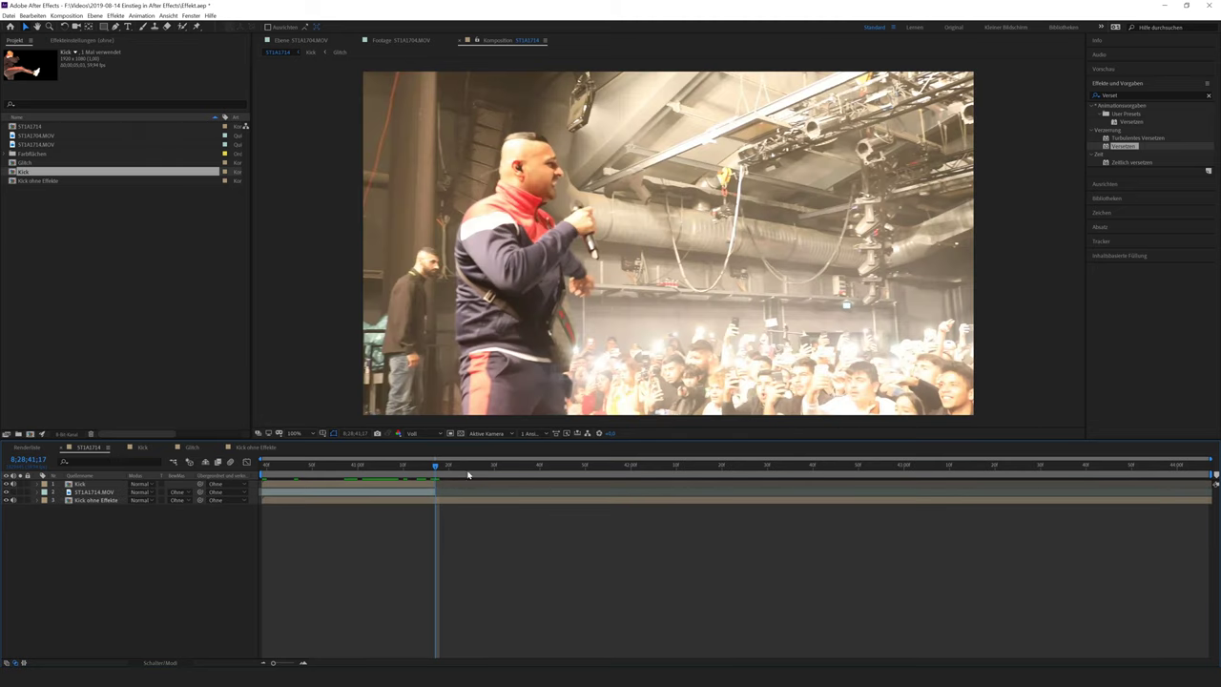
key(Home)
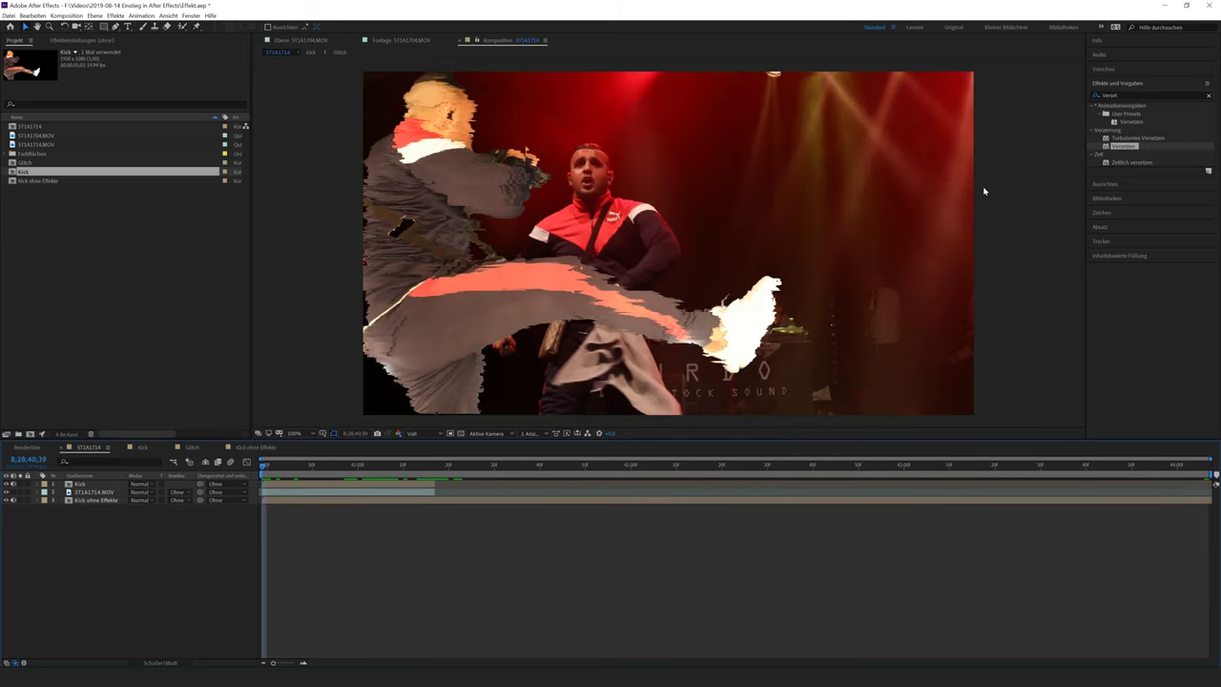
Step: Show the Vorschau controls and play the ST1A1714 comp through once
click(1121, 70)
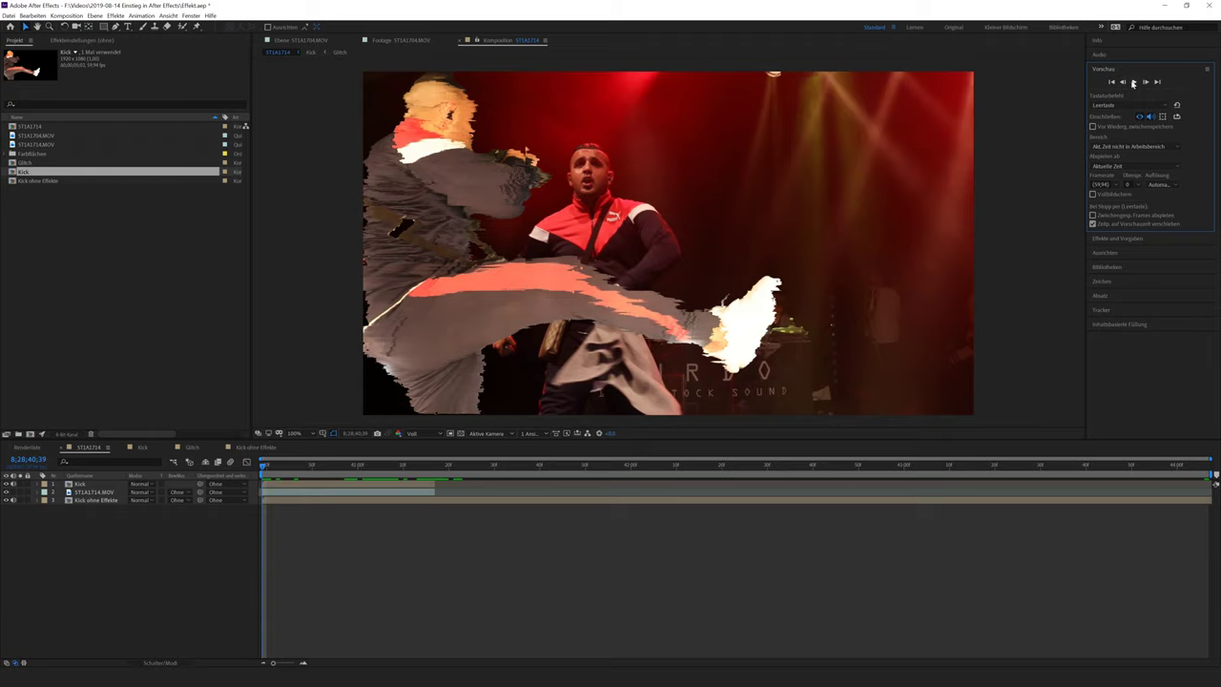
key(space)
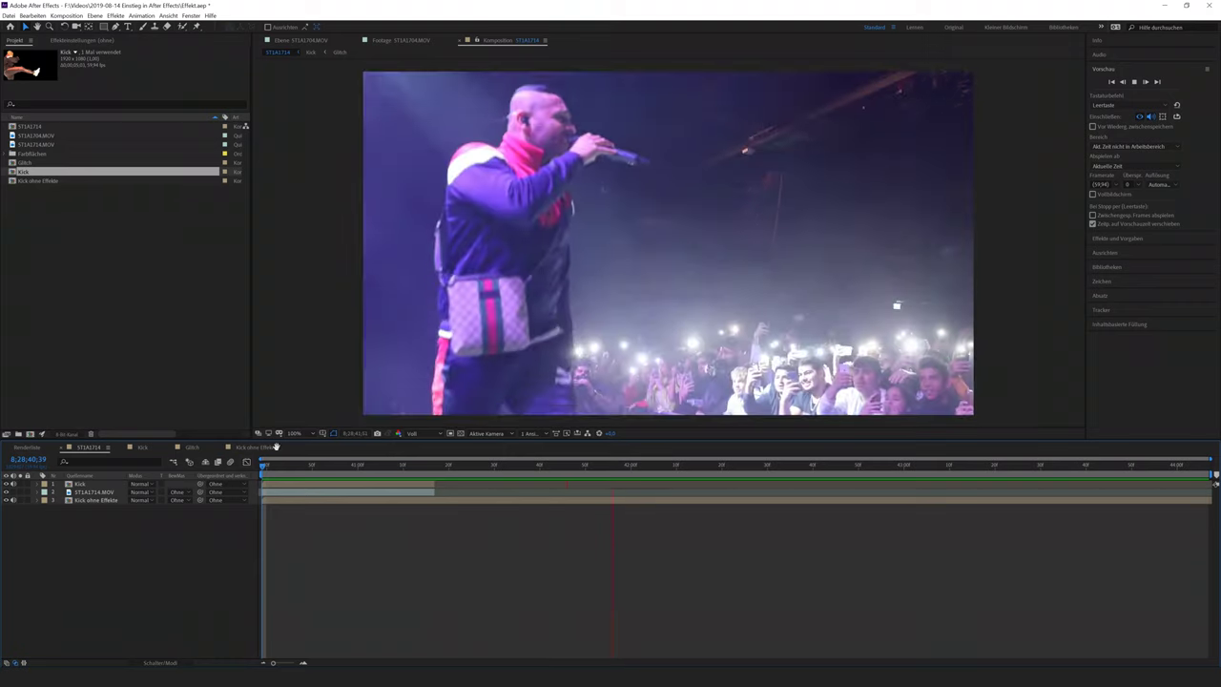
key(space)
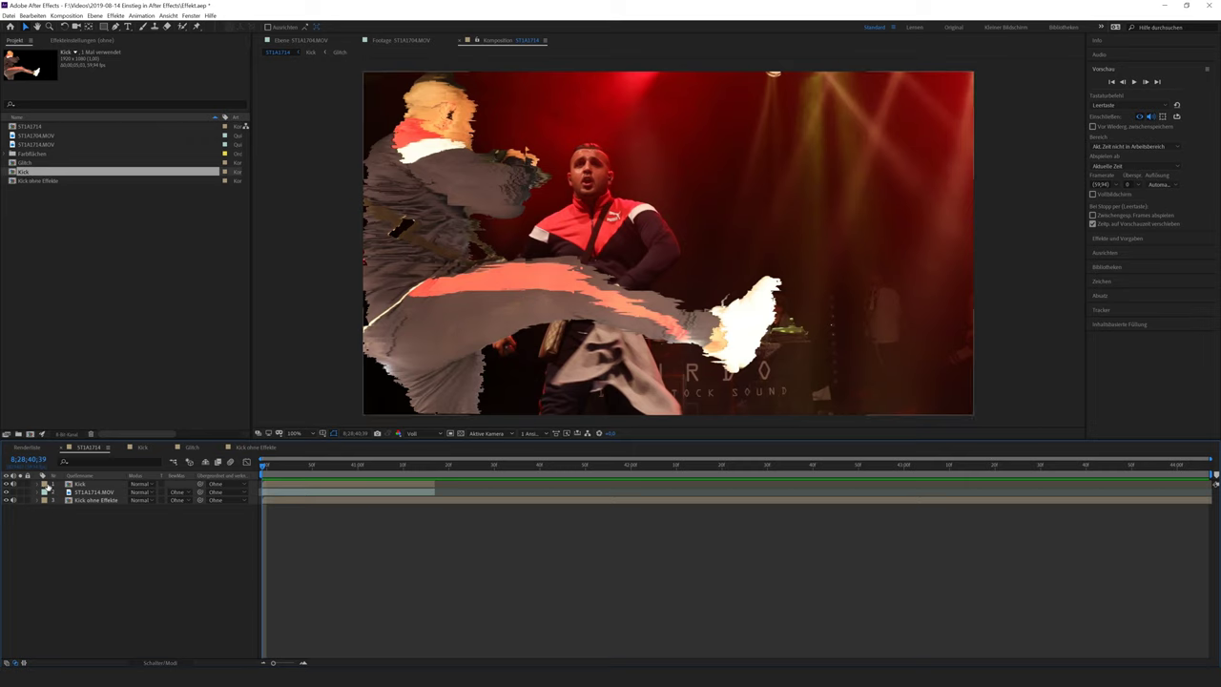
Step: Reveal the Kick layer's Skalierung property and set its scale to 130%
click(74, 485)
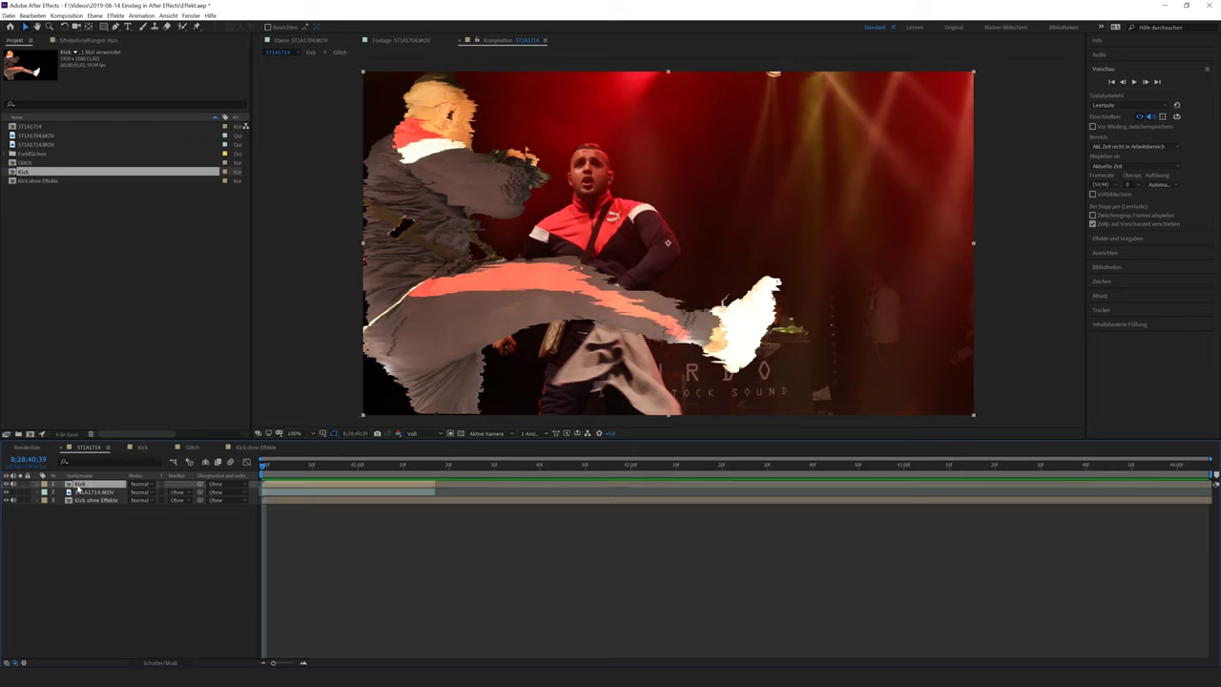
click(38, 484)
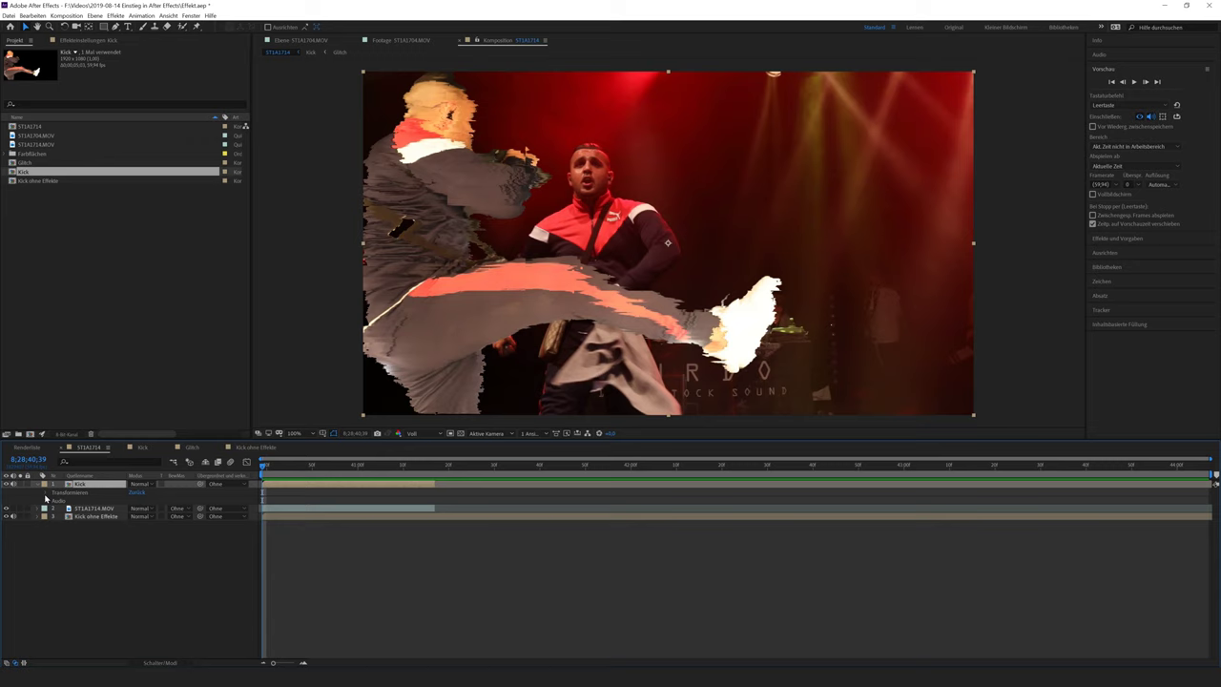
click(45, 494)
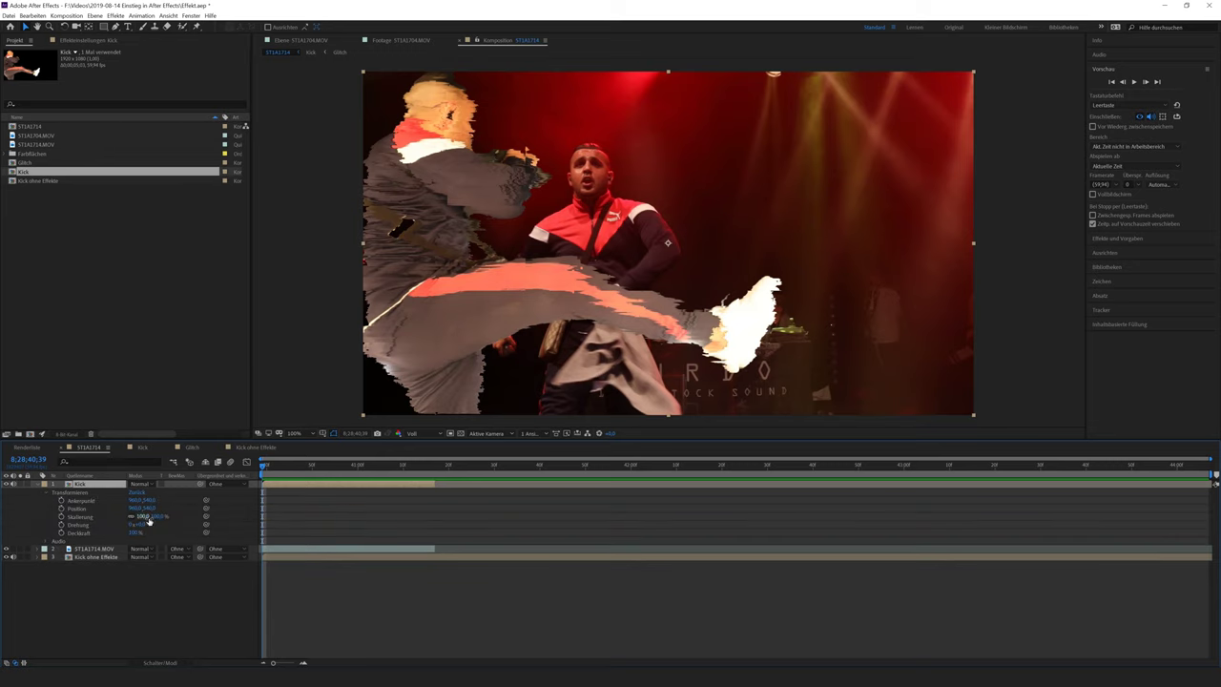
click(40, 487)
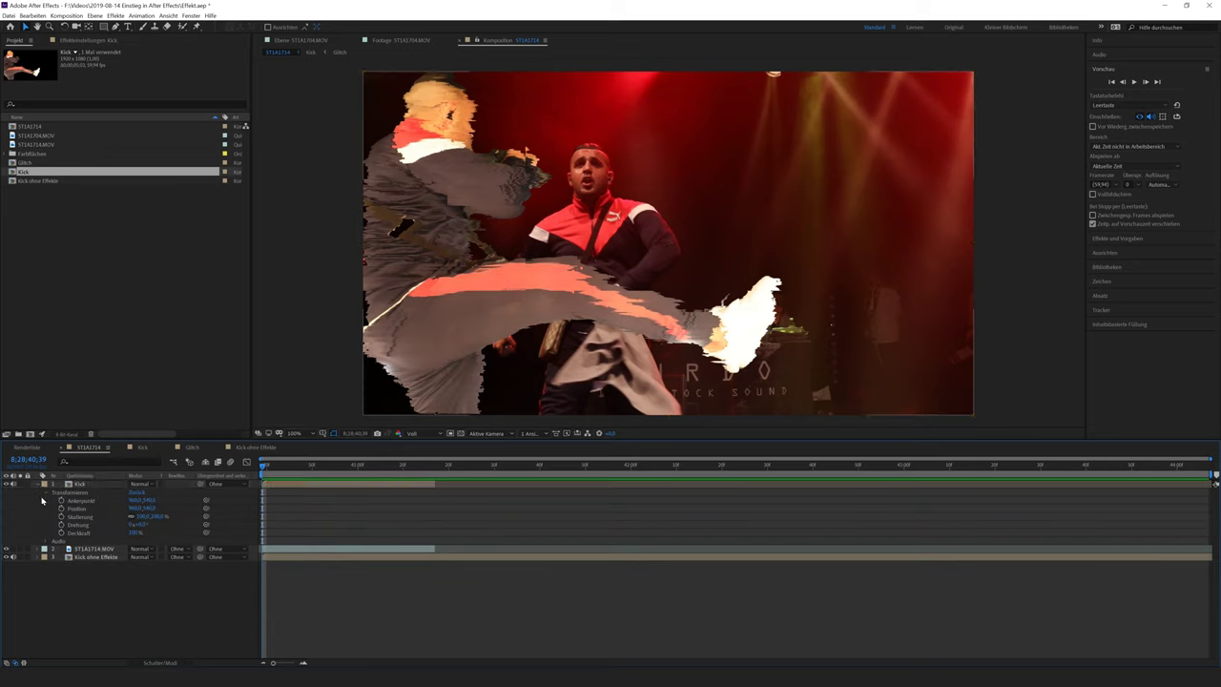
click(39, 487)
click(81, 484)
key(s)
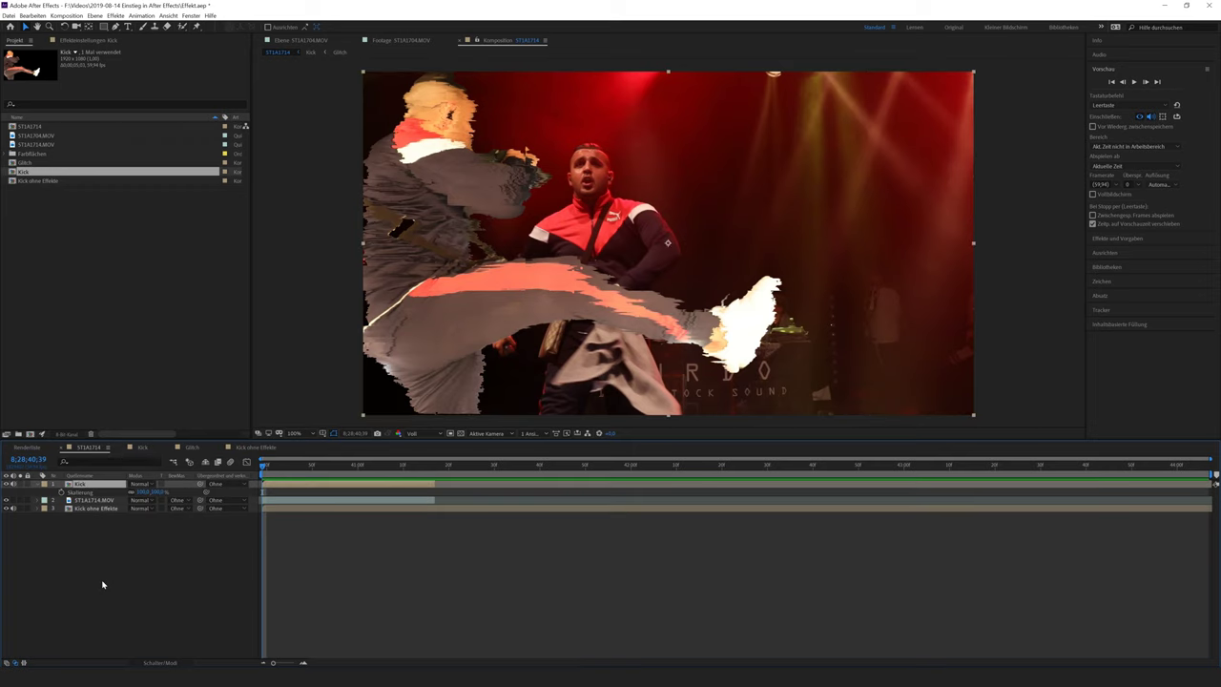
click(81, 492)
click(143, 493)
text(130)
key(Return)
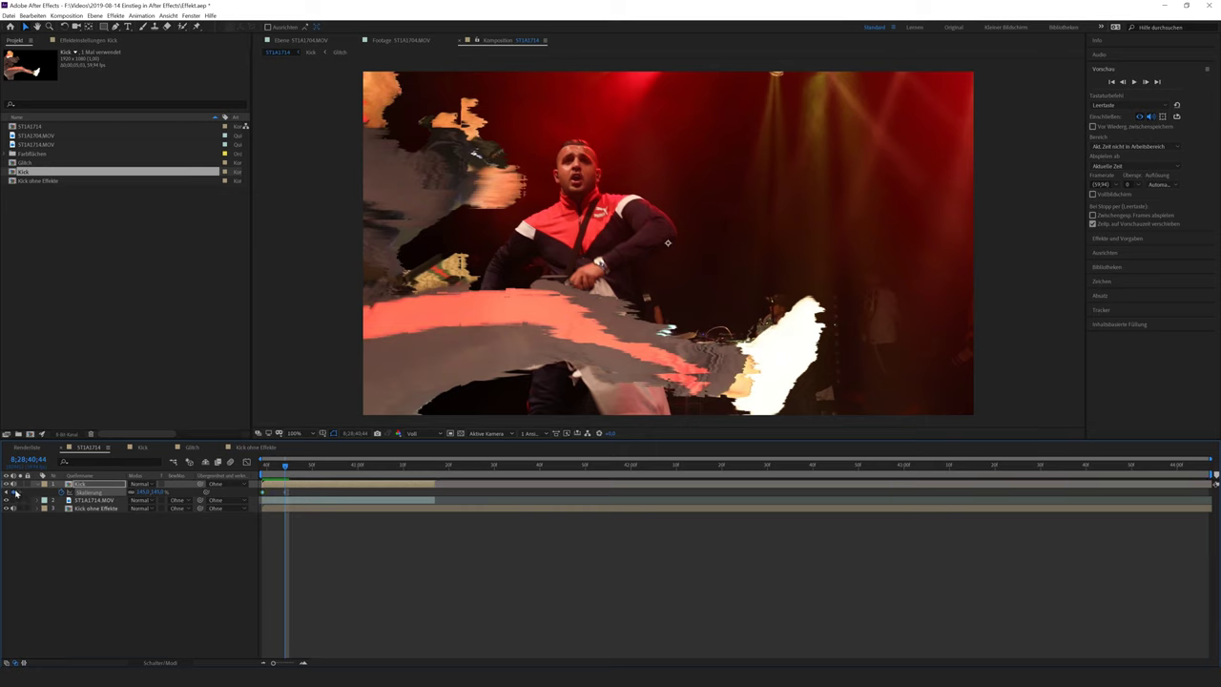
Step: Set the first scale keyframe to 100% and preview the Kick layer growing
click(143, 491)
text(100)
key(Return)
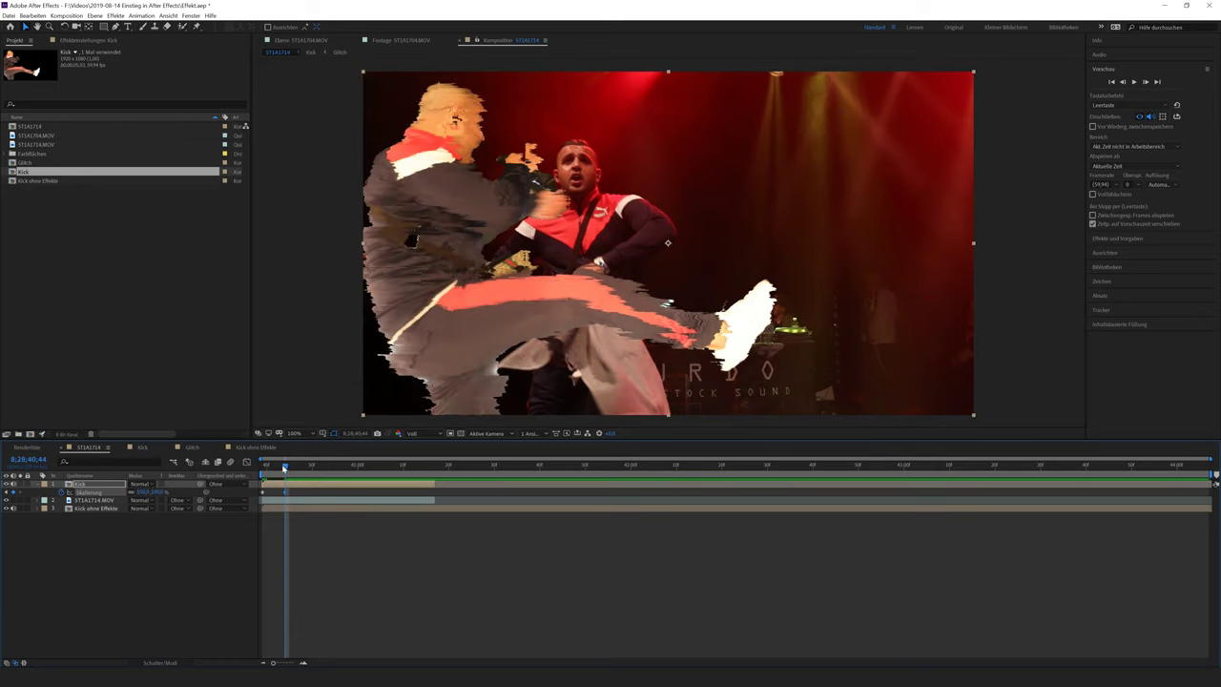
drag(284, 467, 263, 467)
click(1146, 83)
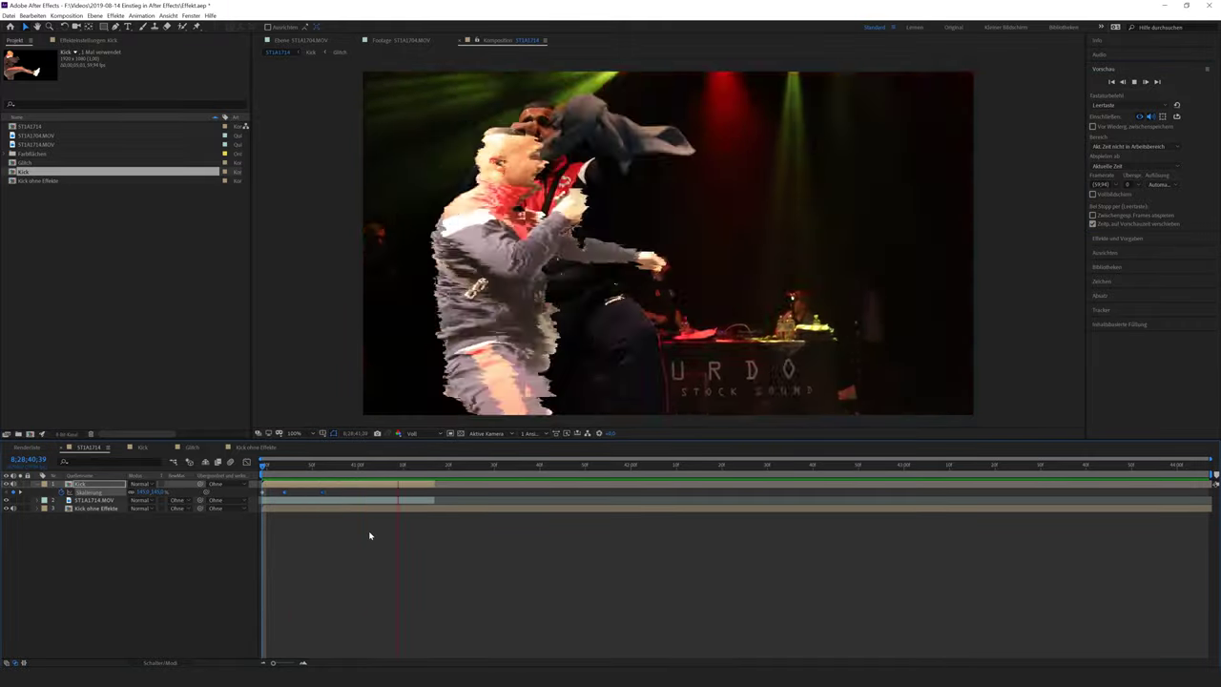
click(292, 491)
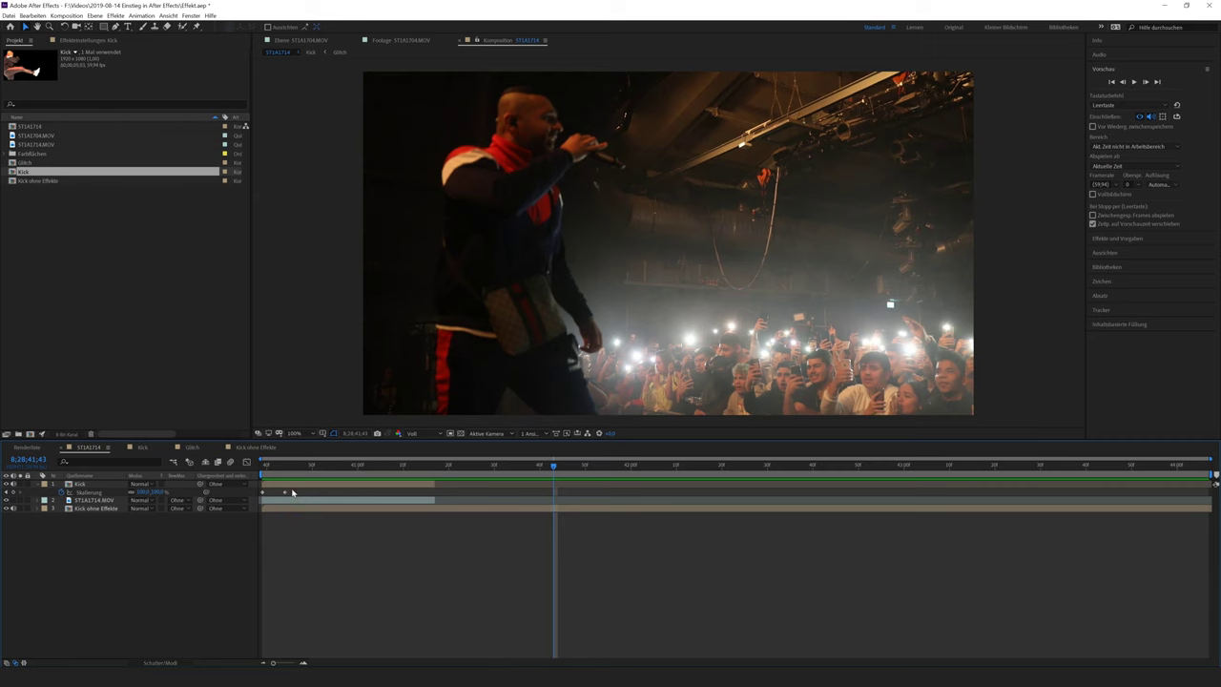
click(292, 492)
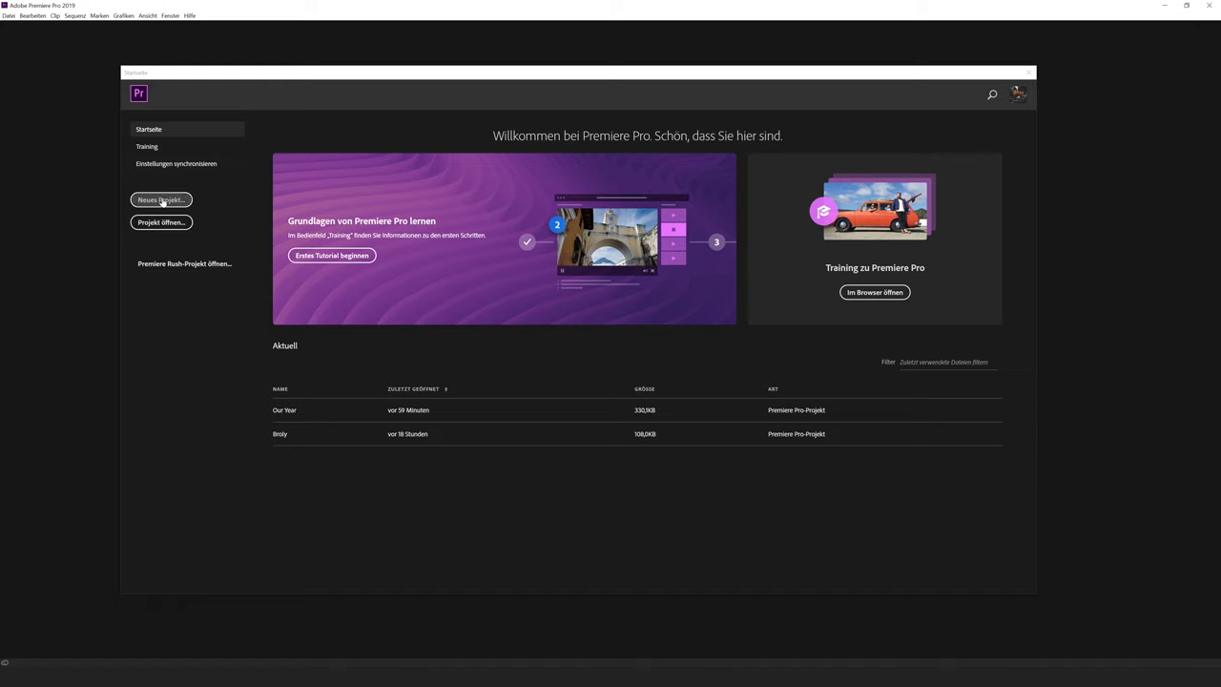
Step: Create a new Premiere project, Unbenannt.prproj, and import ST1A1704.MOV from File Explorer
click(162, 200)
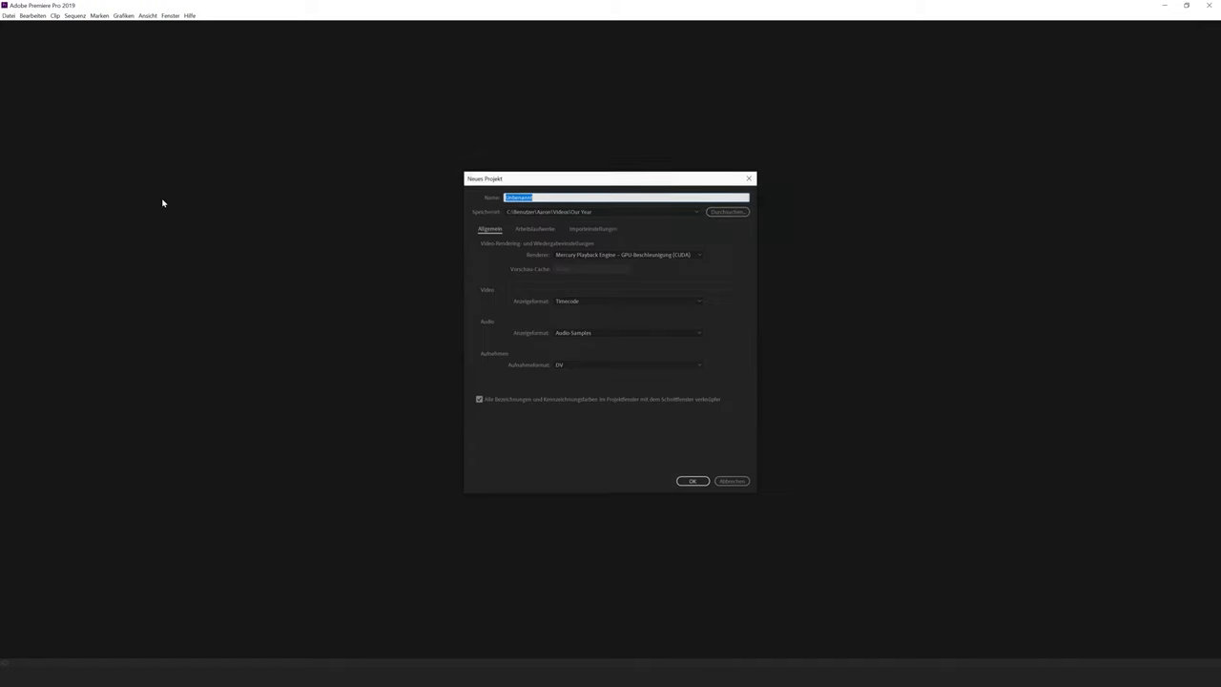
click(694, 483)
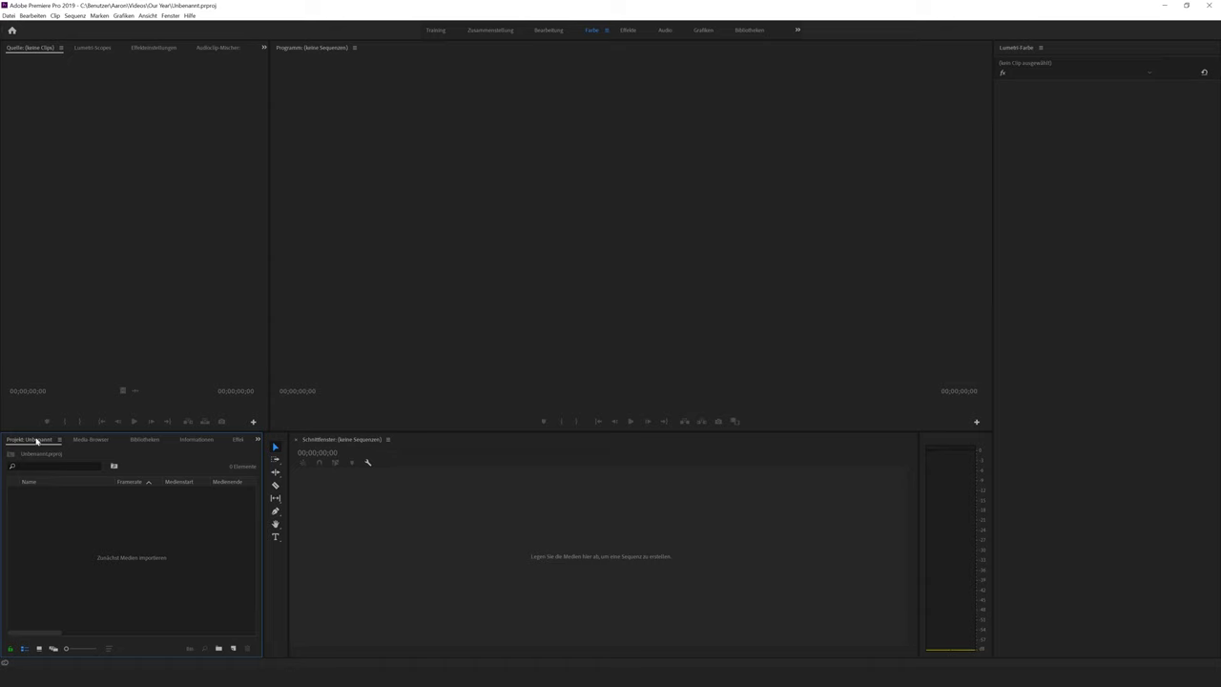
key(alt+Tab)
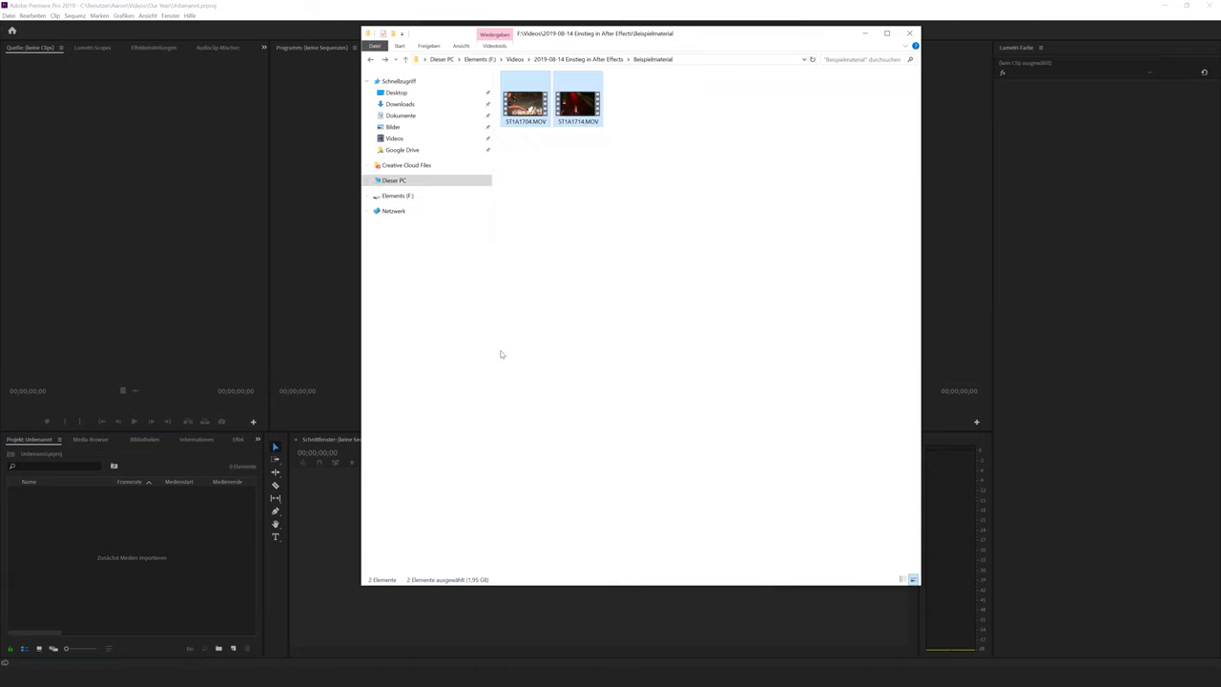
click(526, 112)
drag(526, 111, 114, 567)
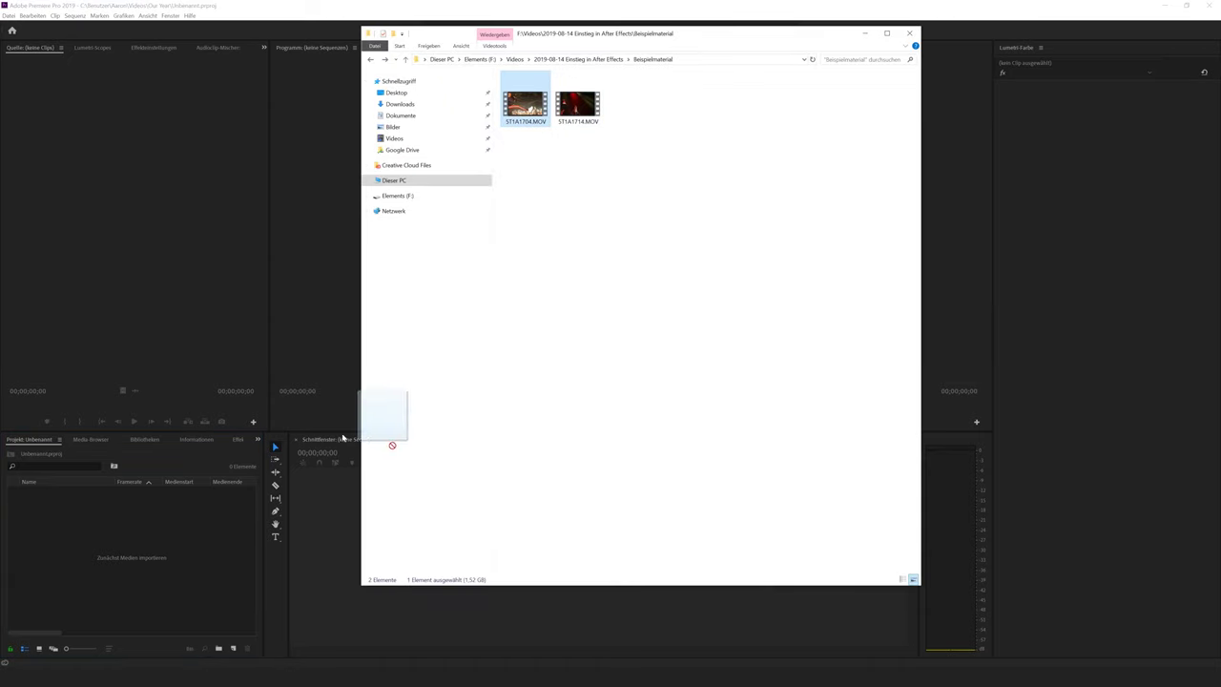
click(115, 559)
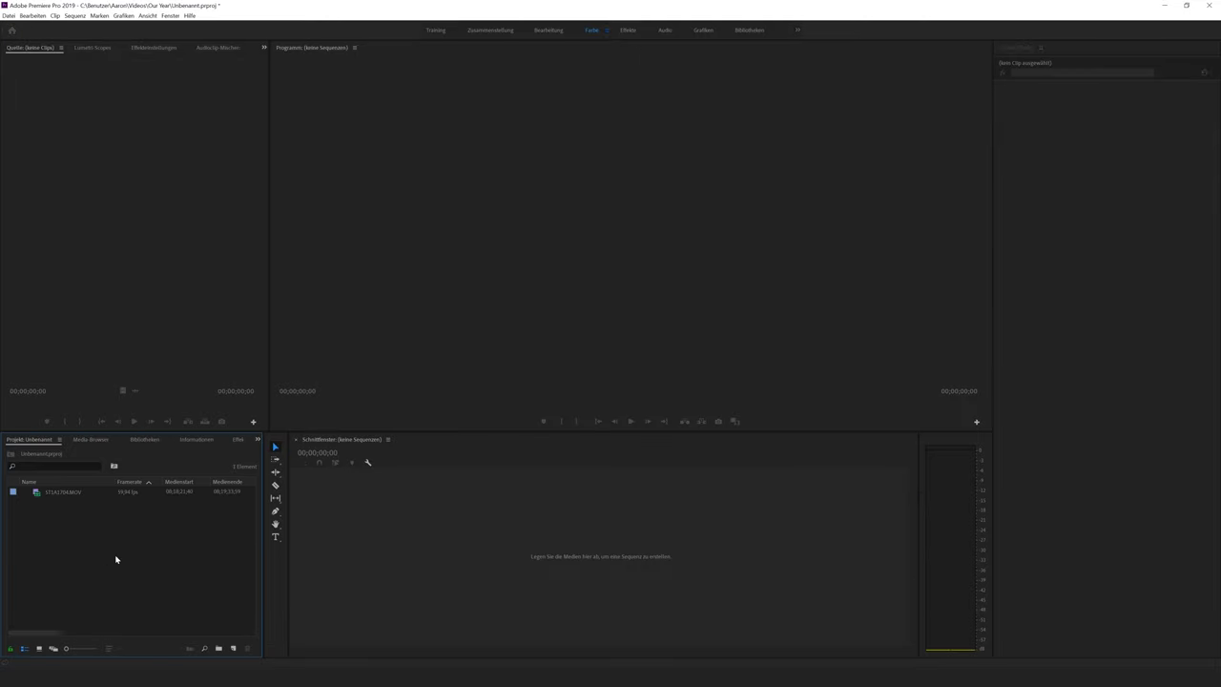
Step: Build an ST1A1704 sequence by dropping the ST1A1704.MOV clip onto the empty timeline
click(39, 649)
double_click(59, 503)
drag(58, 503, 482, 560)
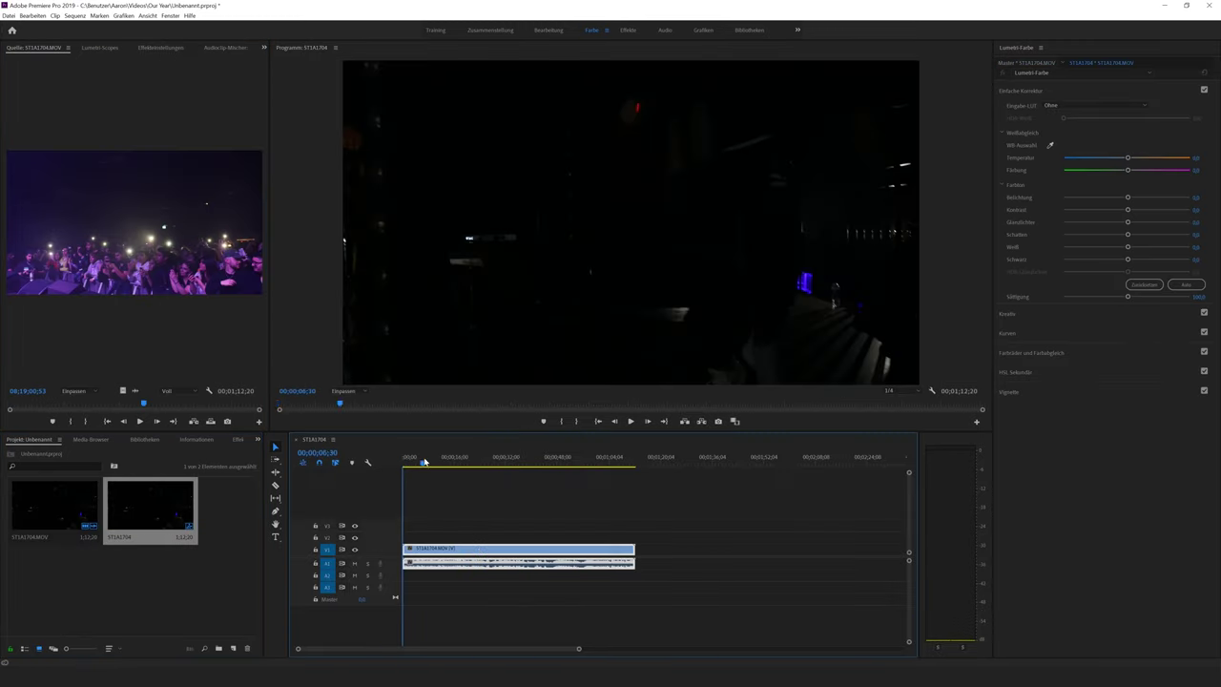
right_click(455, 550)
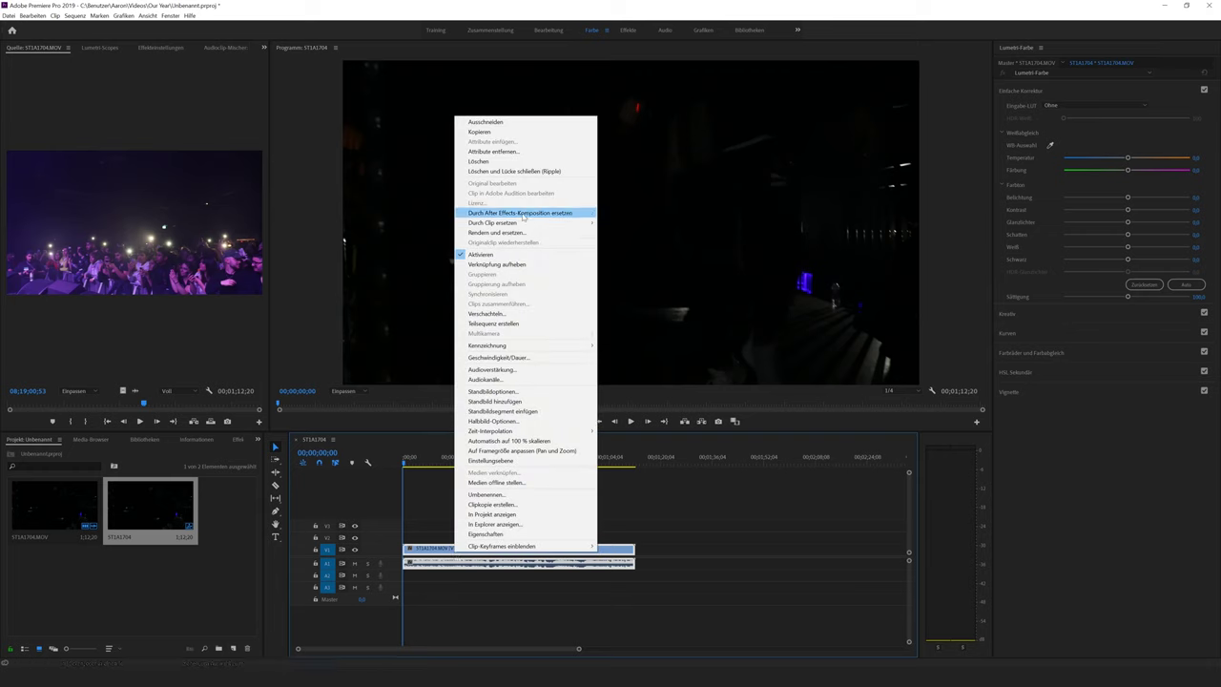
Step: Replace the clip with a linked After Effects comp and cut its ST1A1704.MOV layer at about 18 seconds
click(523, 214)
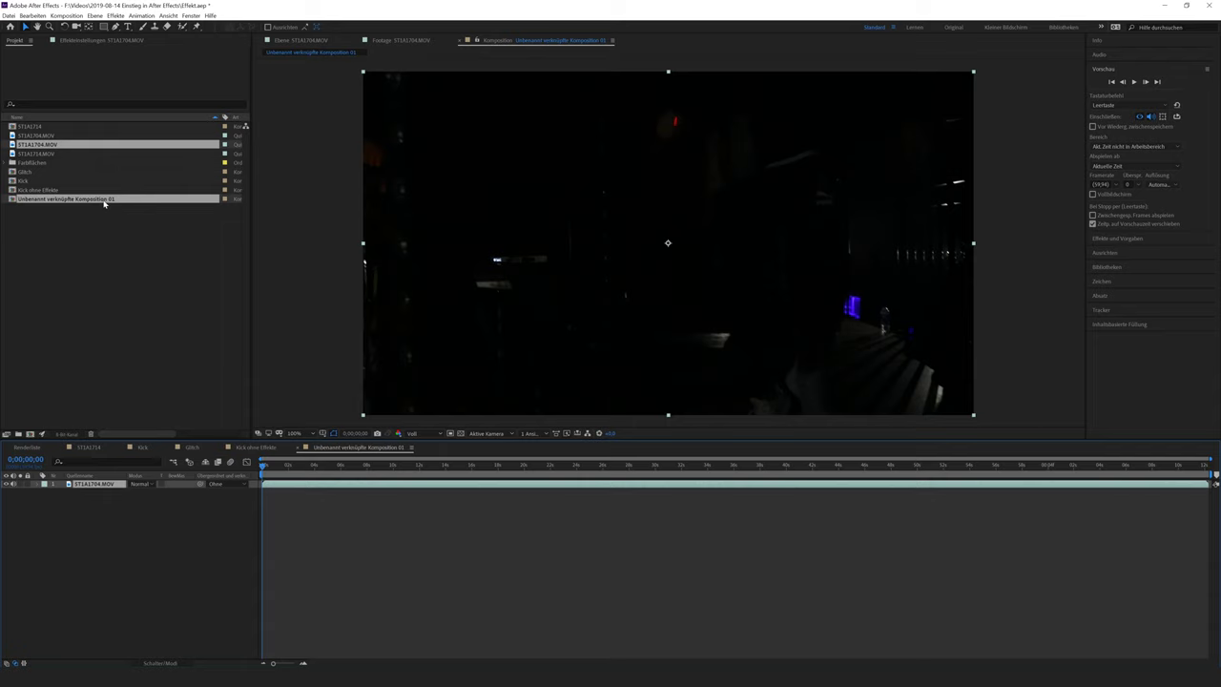
drag(270, 474, 508, 476)
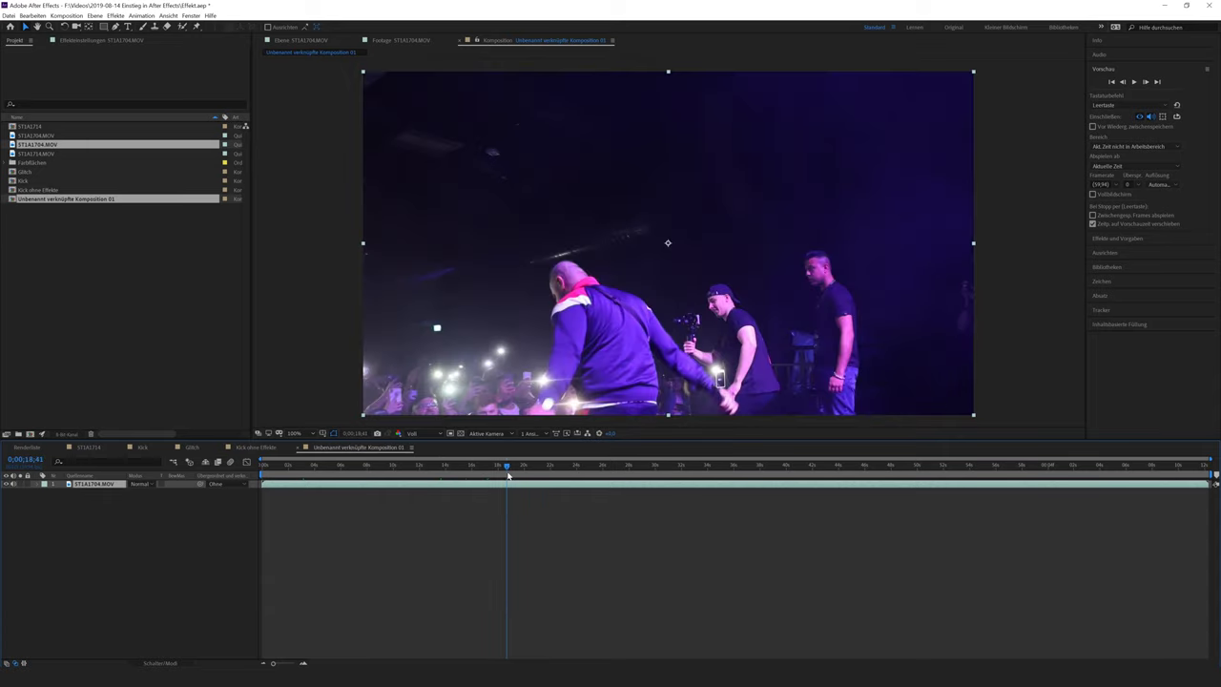
key(ctrl+shift+d)
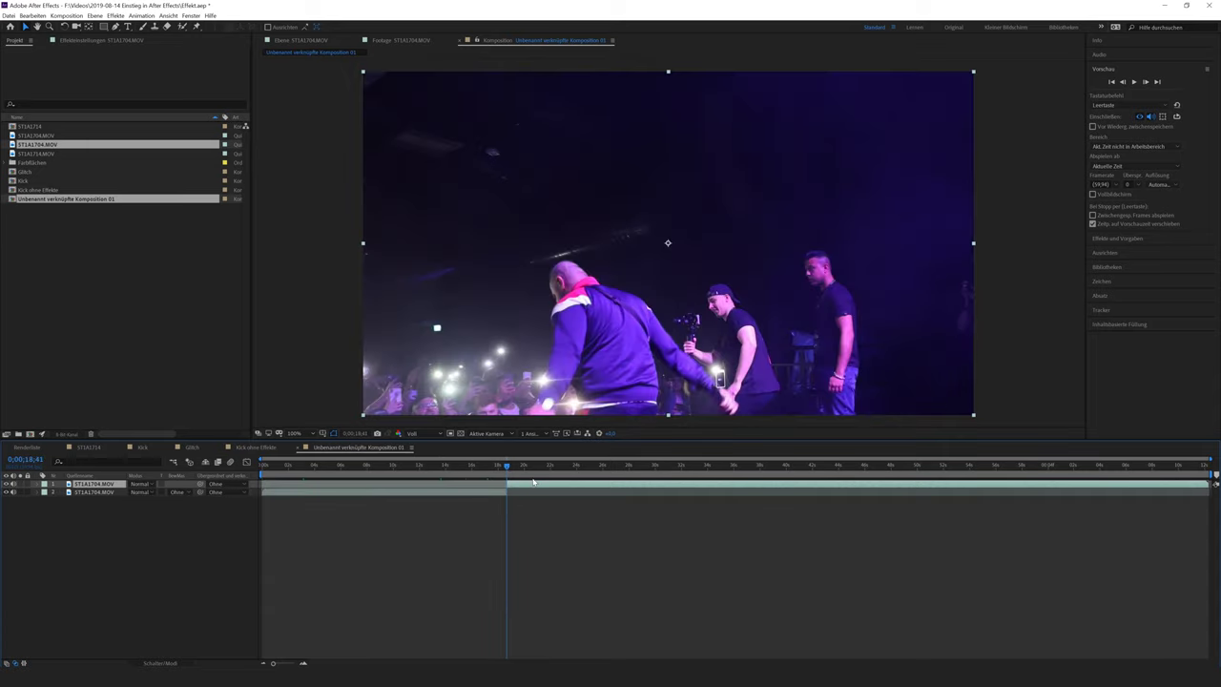
key(Delete)
Step: Play the trimmed composition from the start, then return to Premiere Pro
drag(484, 465, 263, 465)
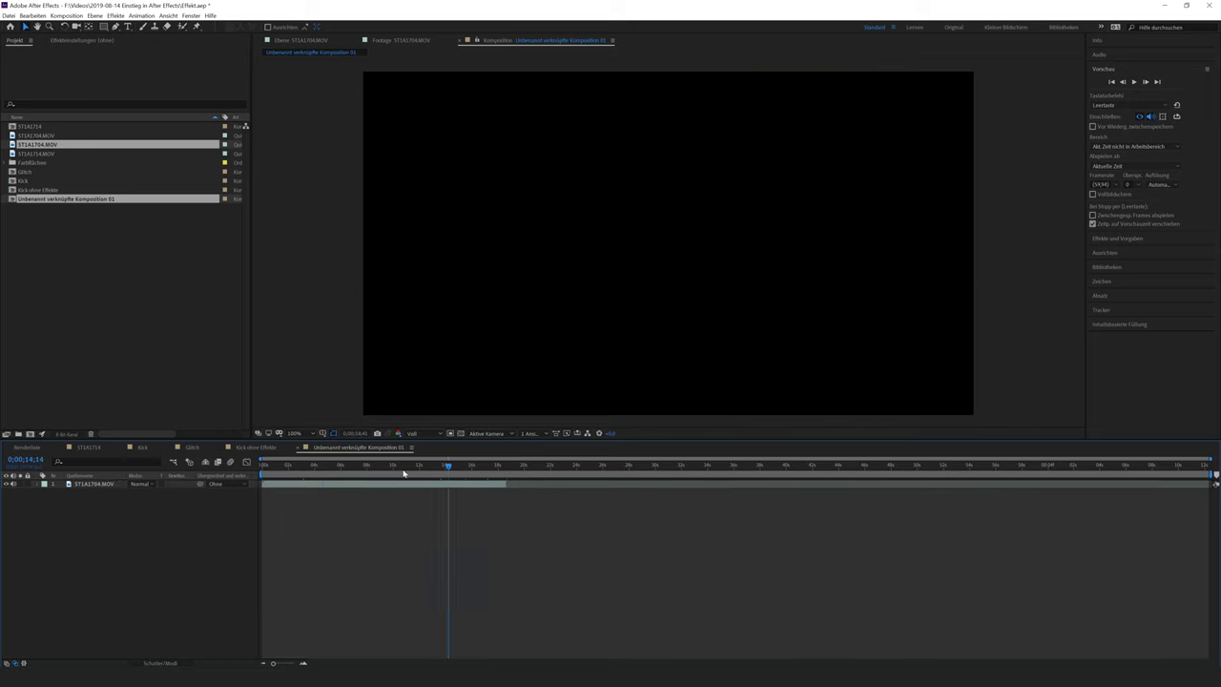
key(space)
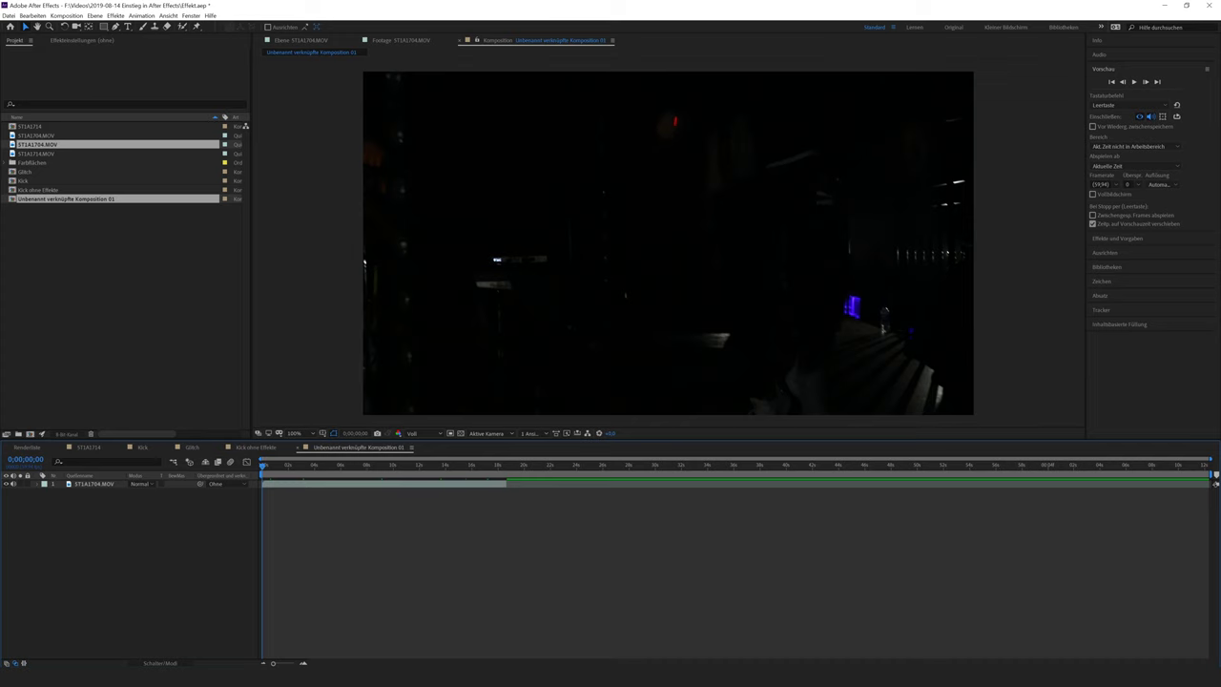
key(alt+Tab)
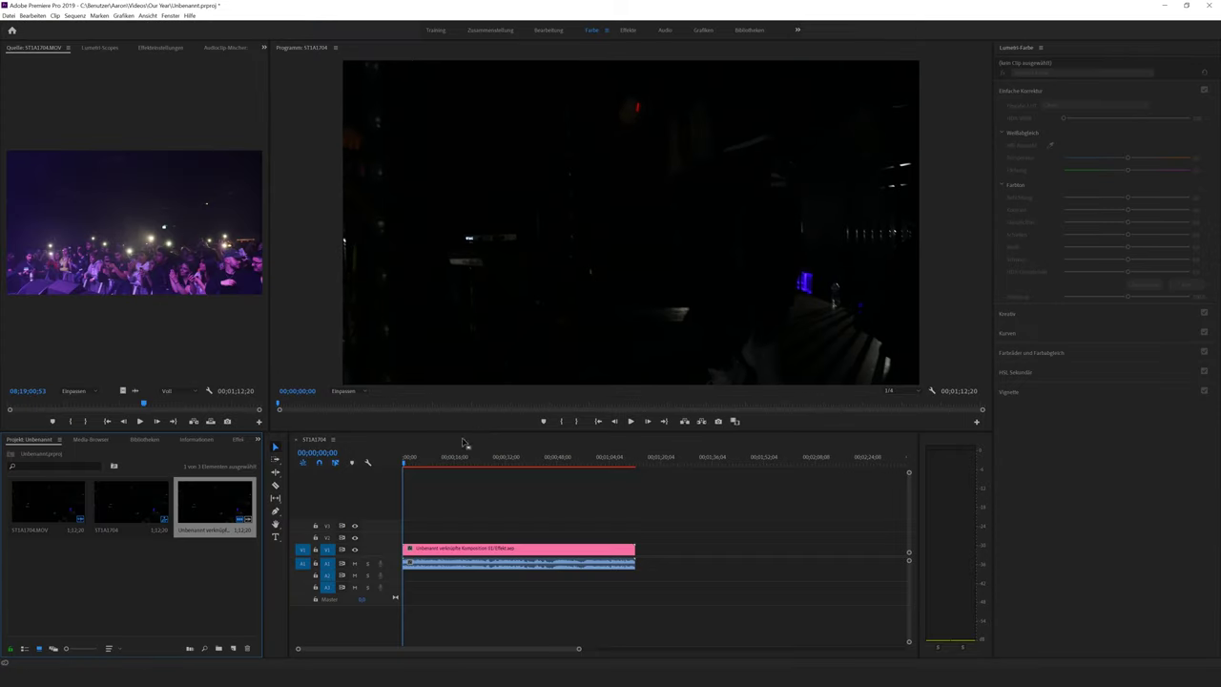
mouse_move(420, 460)
mouse_down()
mouse_move(533, 464)
mouse_move(404, 467)
mouse_up()
scroll(408, 548, up, 3)
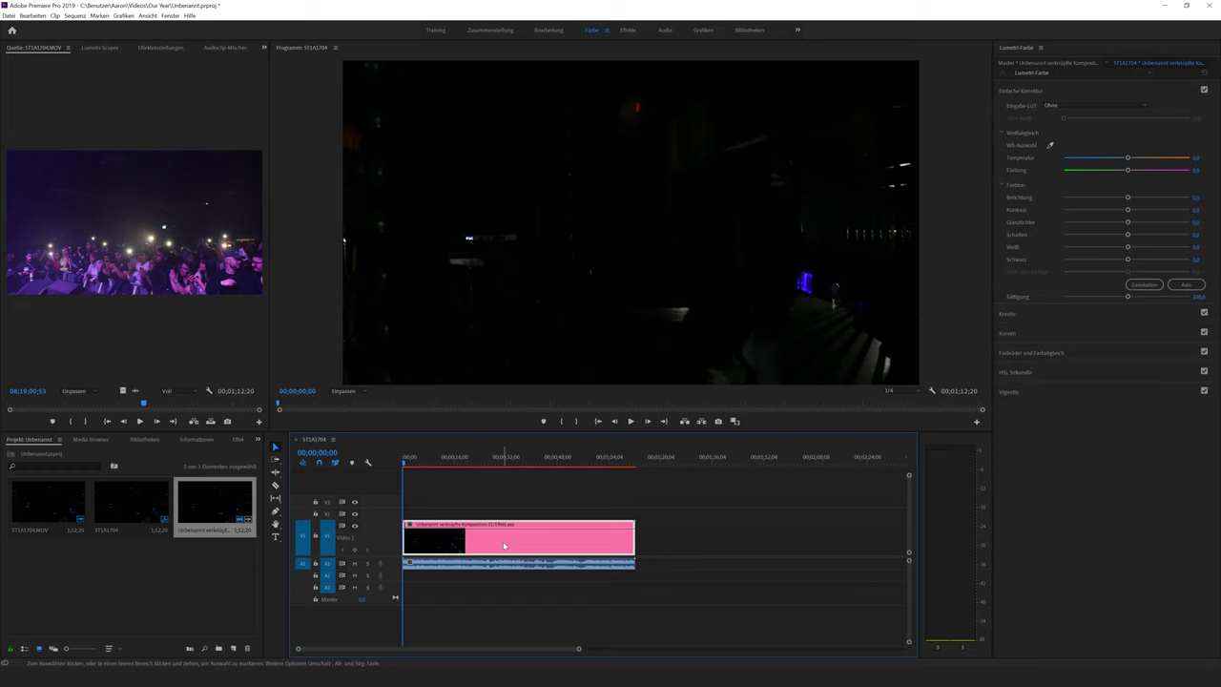